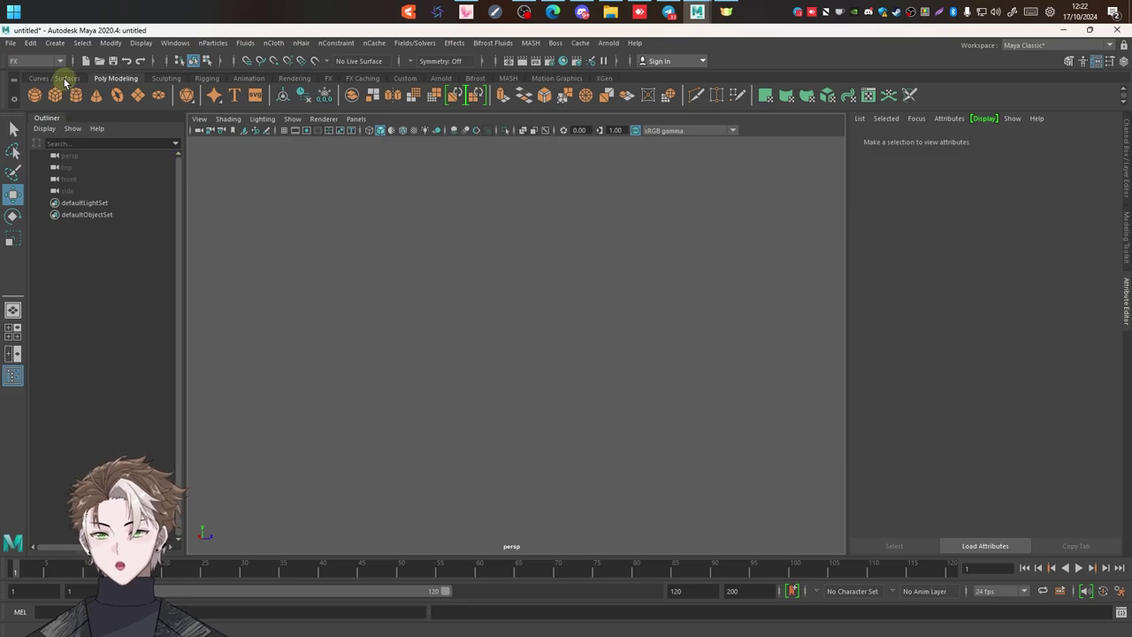
Switch the menu set to FX and open the nParticles menu.
left_click(32, 61)
left_click(40, 74)
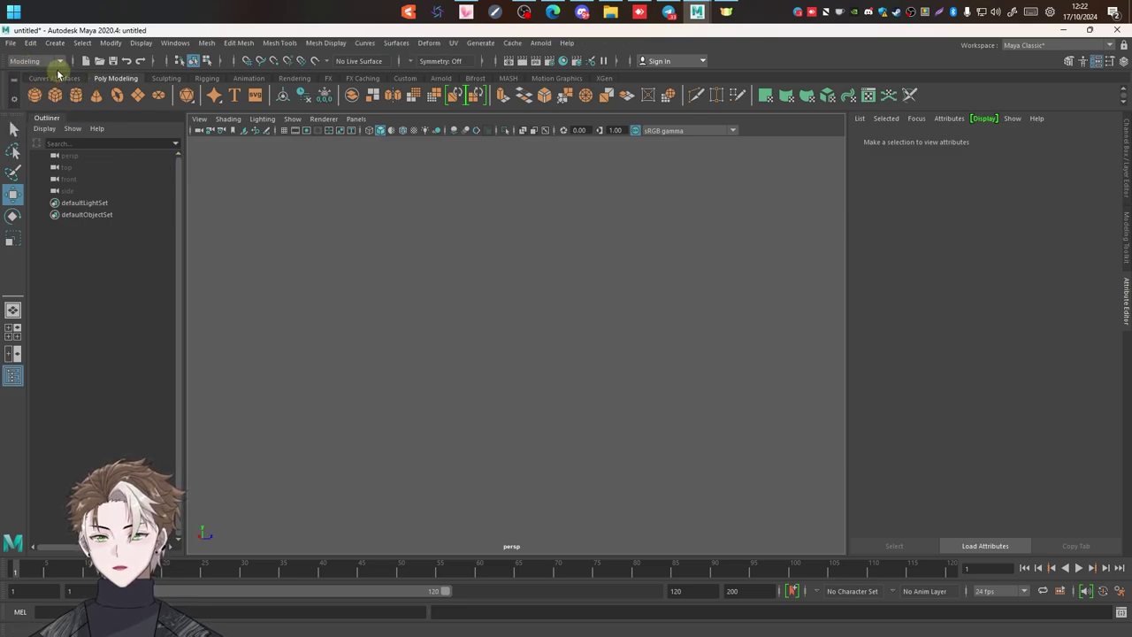
left_click(50, 64)
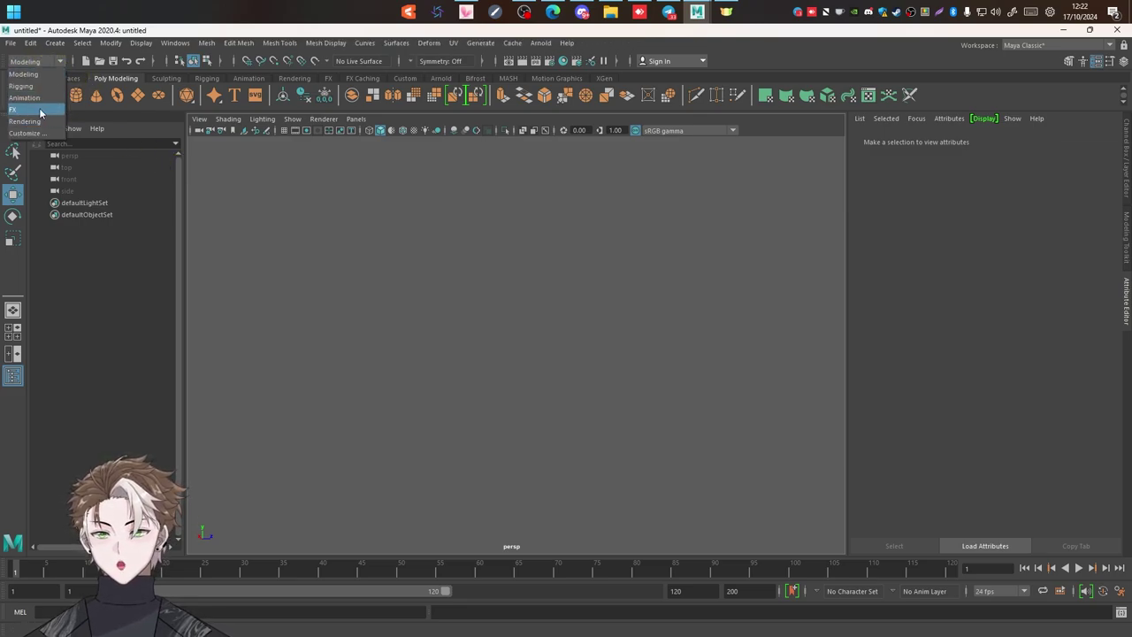
left_click(40, 108)
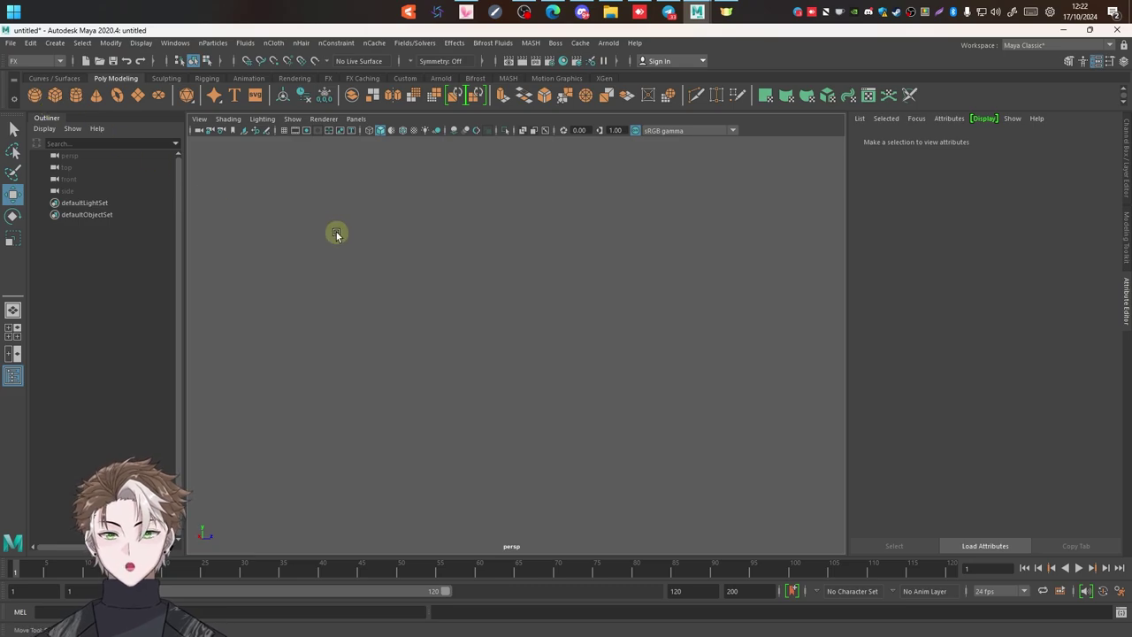
left_click(215, 46)
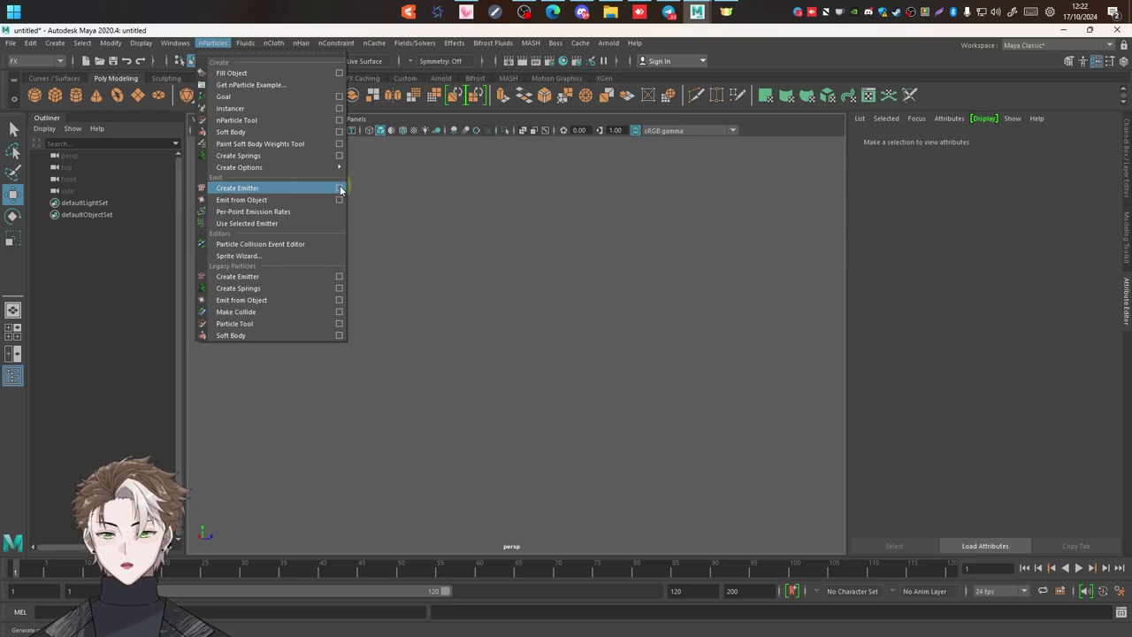
Create a default emitter via Create Emitter options, then select emitter1, nParticle1 and nucleus1.
left_click(339, 189)
mouse_move(741, 222)
left_mouse_down()
mouse_move(735, 299)
mouse_move(741, 222)
left_mouse_up()
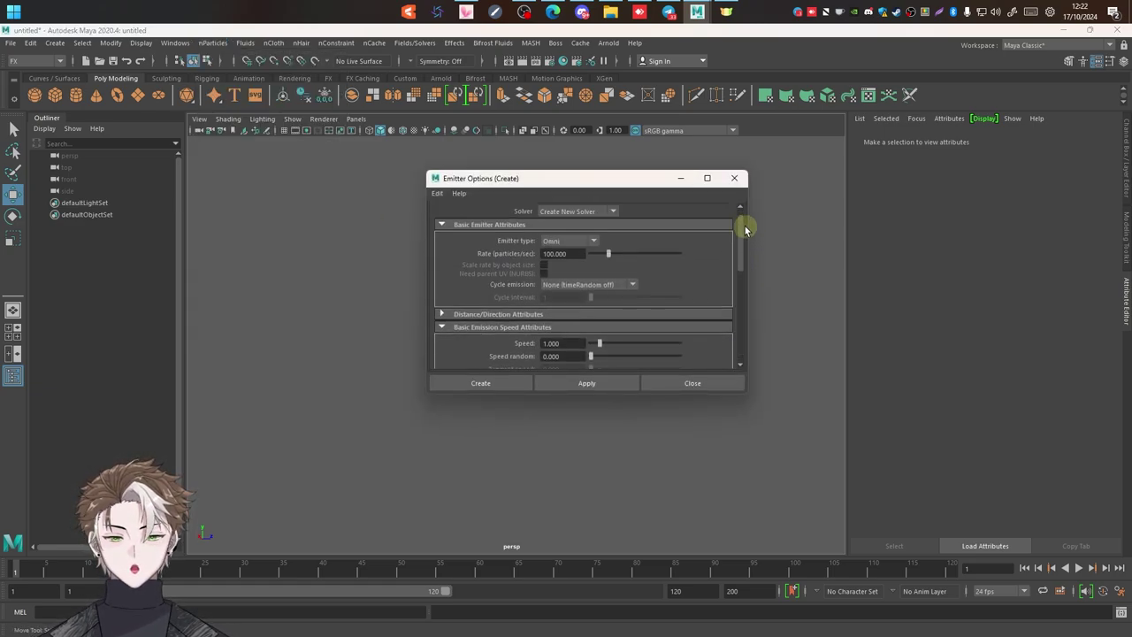
left_click(497, 387)
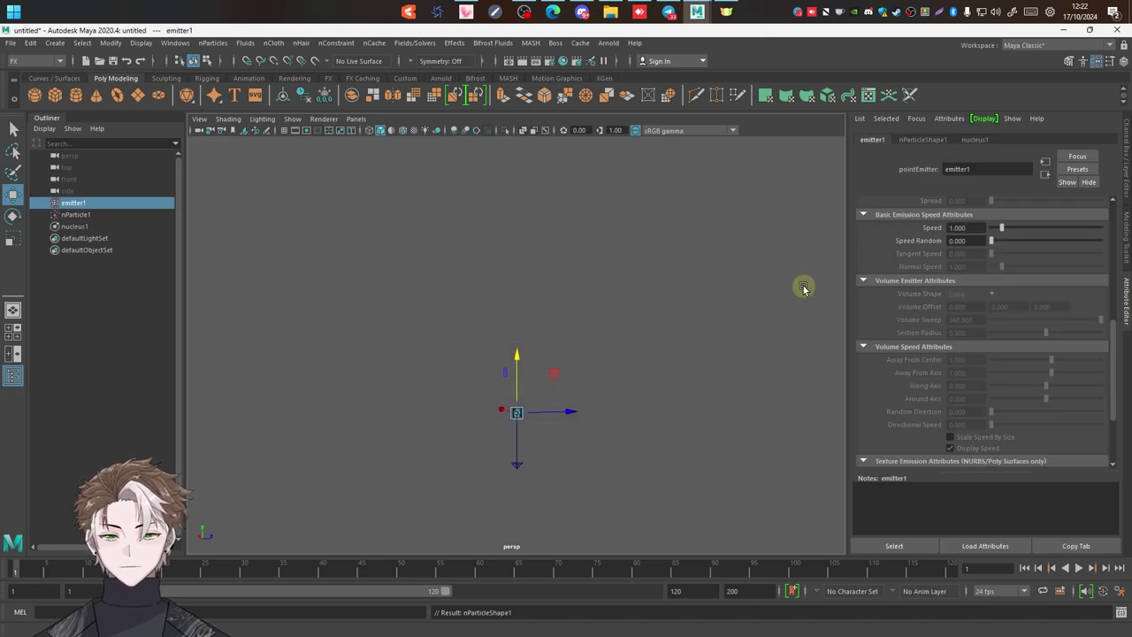
left_click(454, 319)
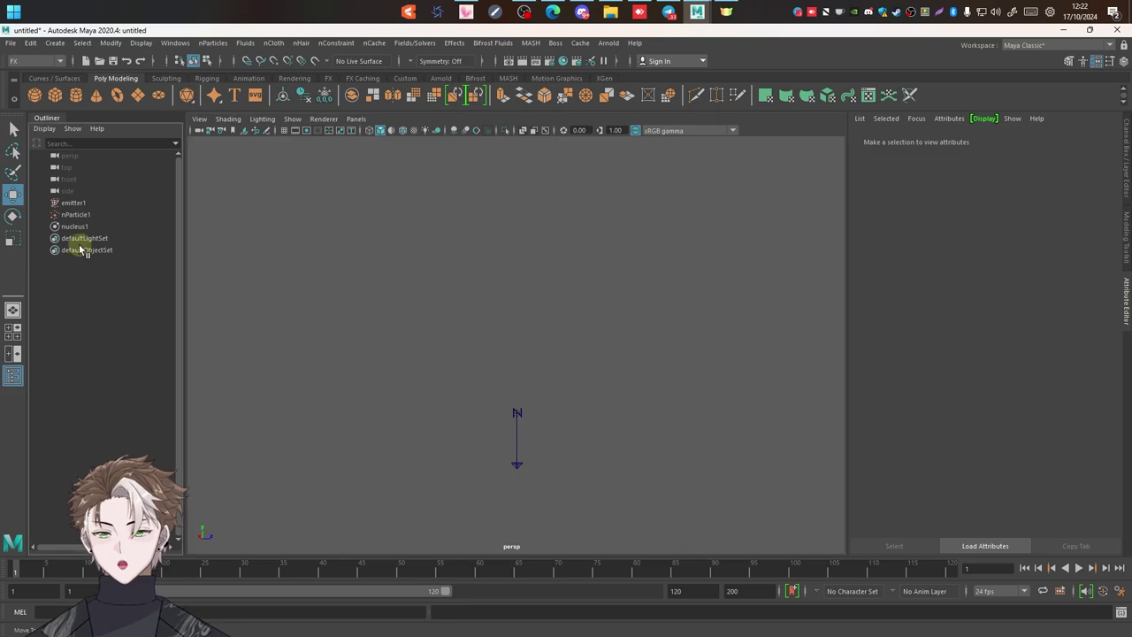
left_click_drag(71, 202, 89, 226)
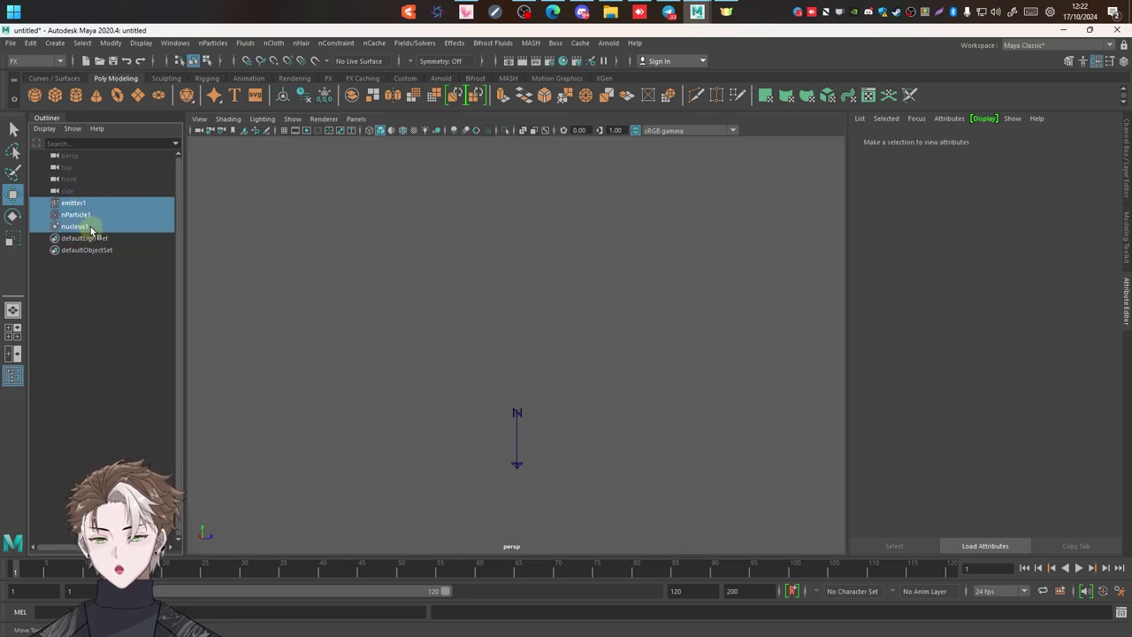
left_click(119, 206)
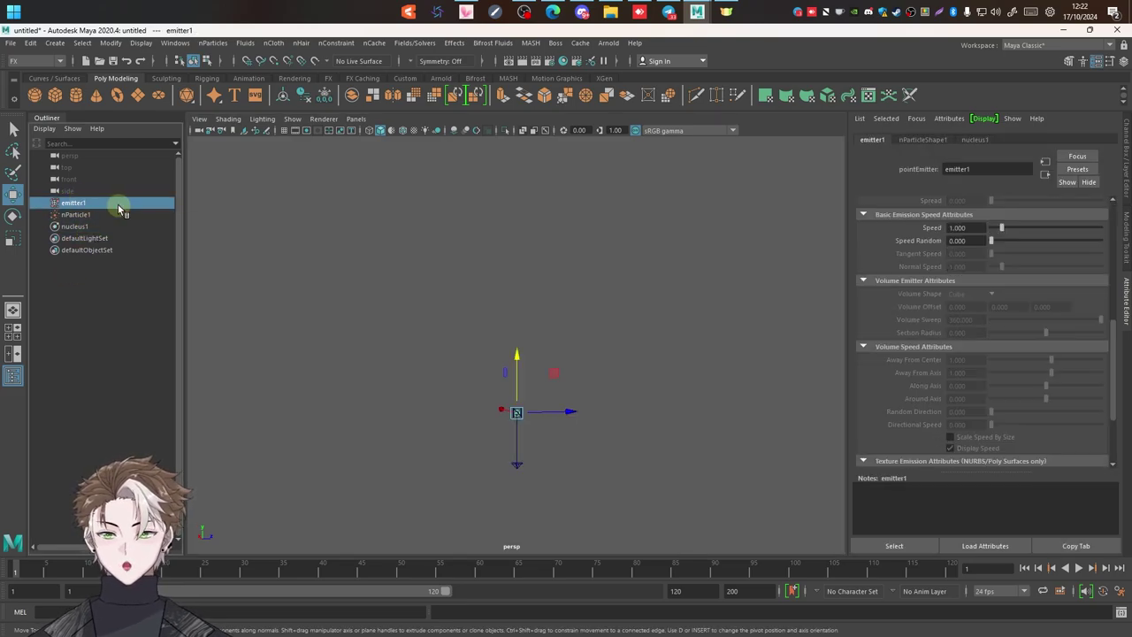
left_click(80, 215)
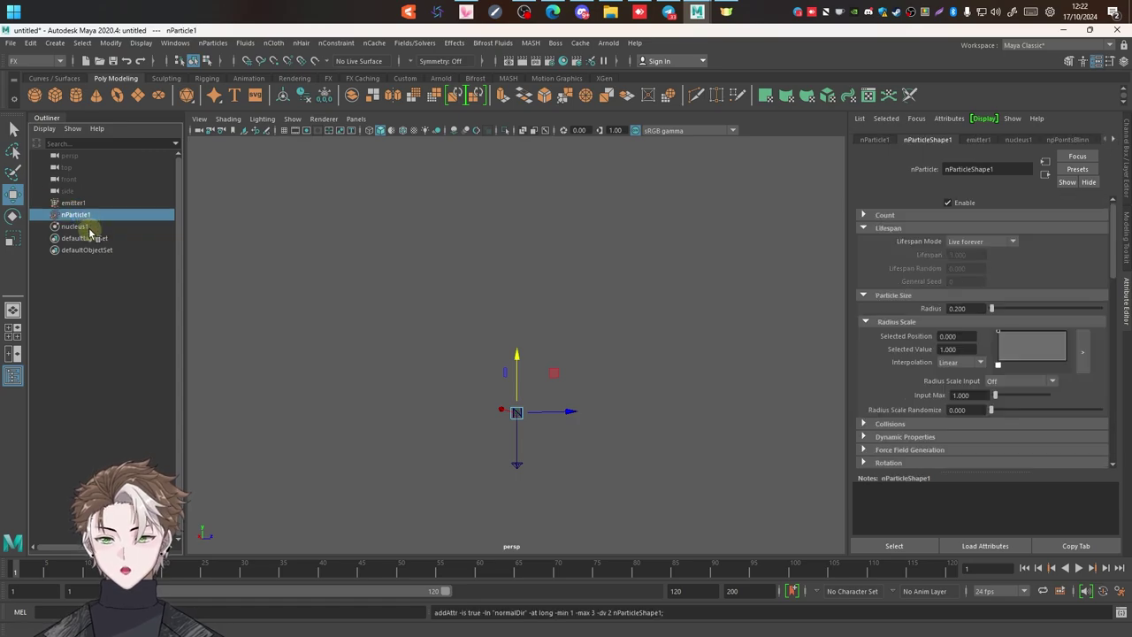
left_click(88, 227)
left_click(104, 204)
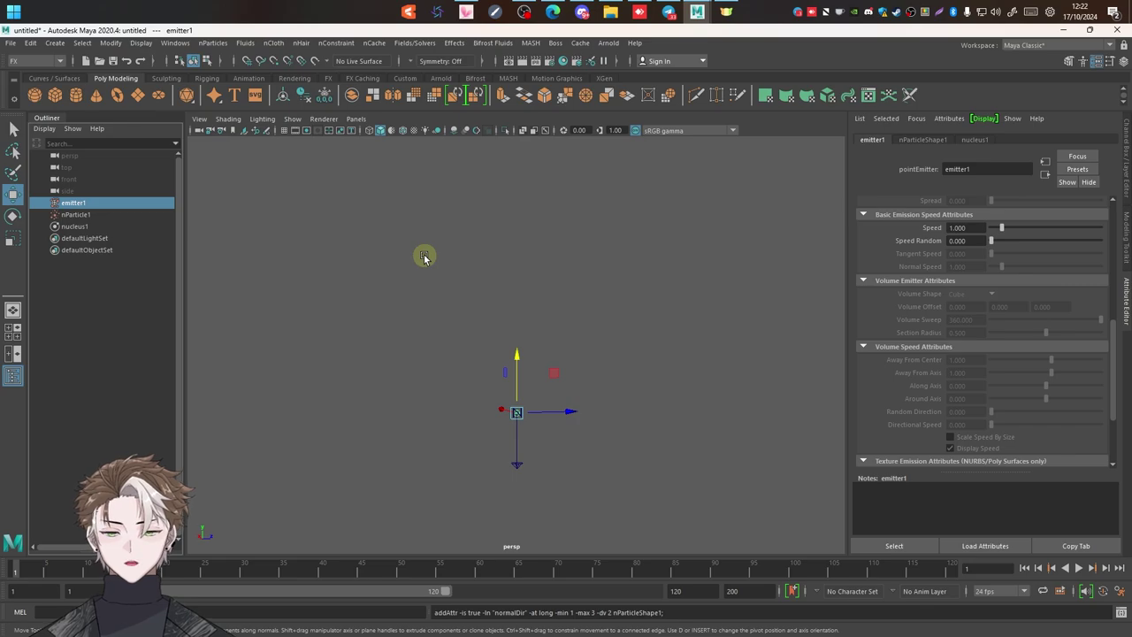
left_click(89, 215)
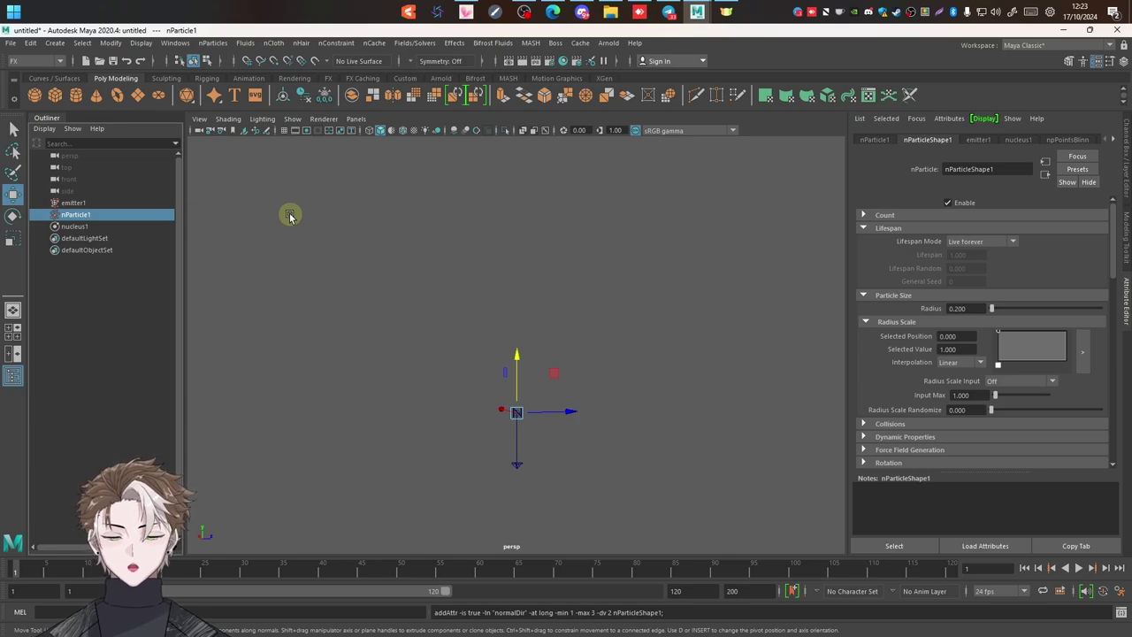
left_click(88, 229)
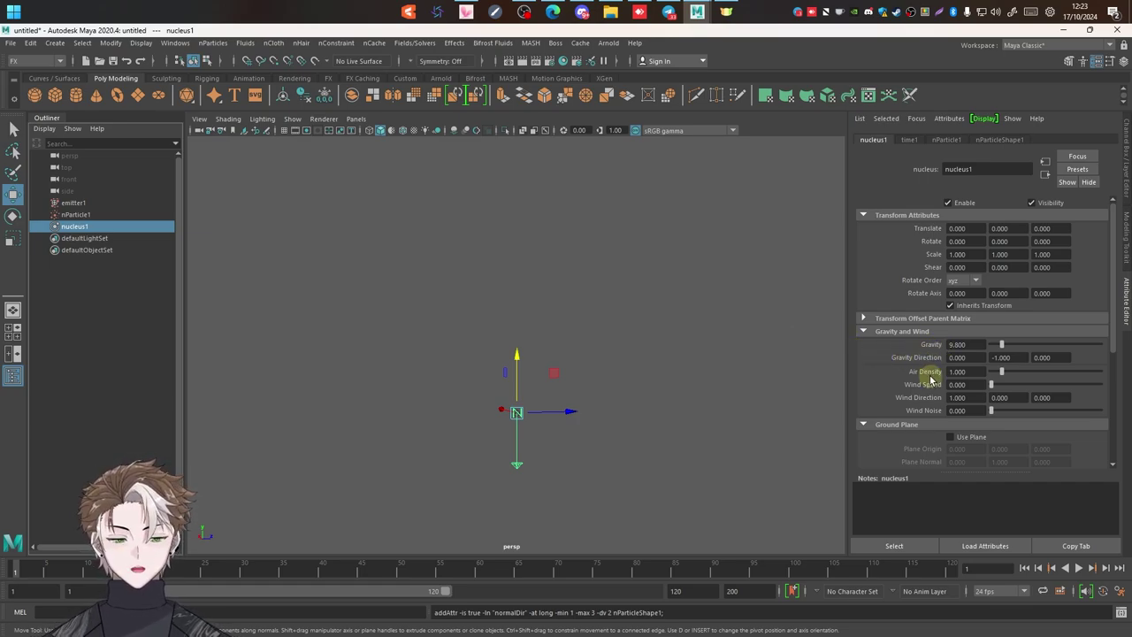
left_click(104, 207)
Frame emitter1 closer from above and expand its Emitter Type list in the Attribute Editor.
middle_click_drag(607, 397, 618, 329, "alt")
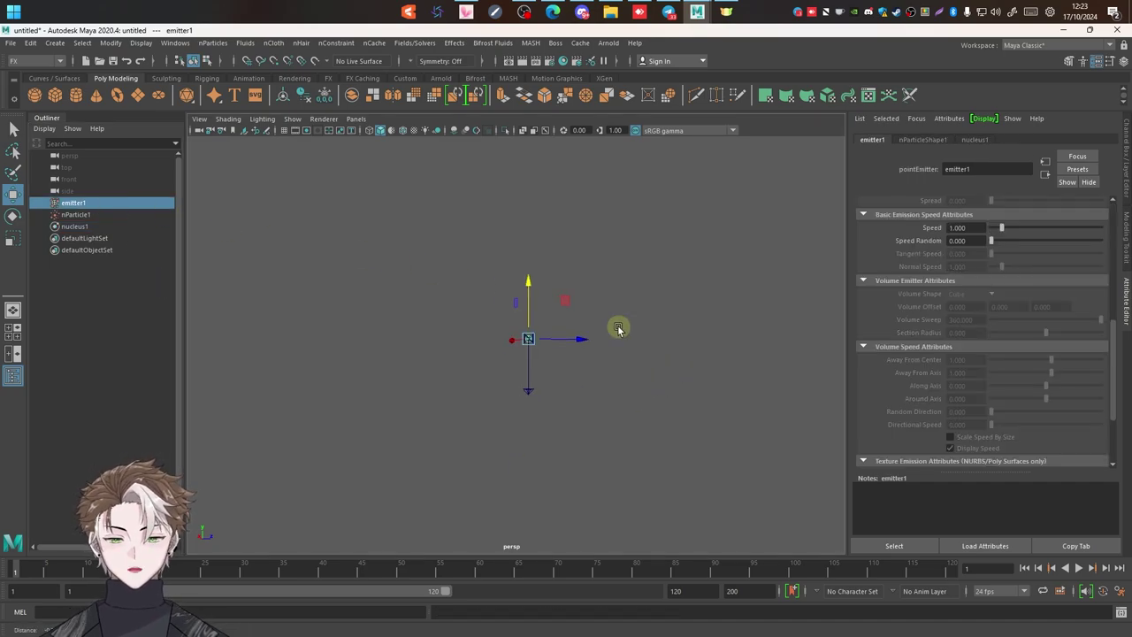
mouse_move(536, 366)
left_mouse_down("alt")
mouse_move(598, 345)
mouse_move(602, 366)
mouse_move(607, 321)
left_mouse_up("alt")
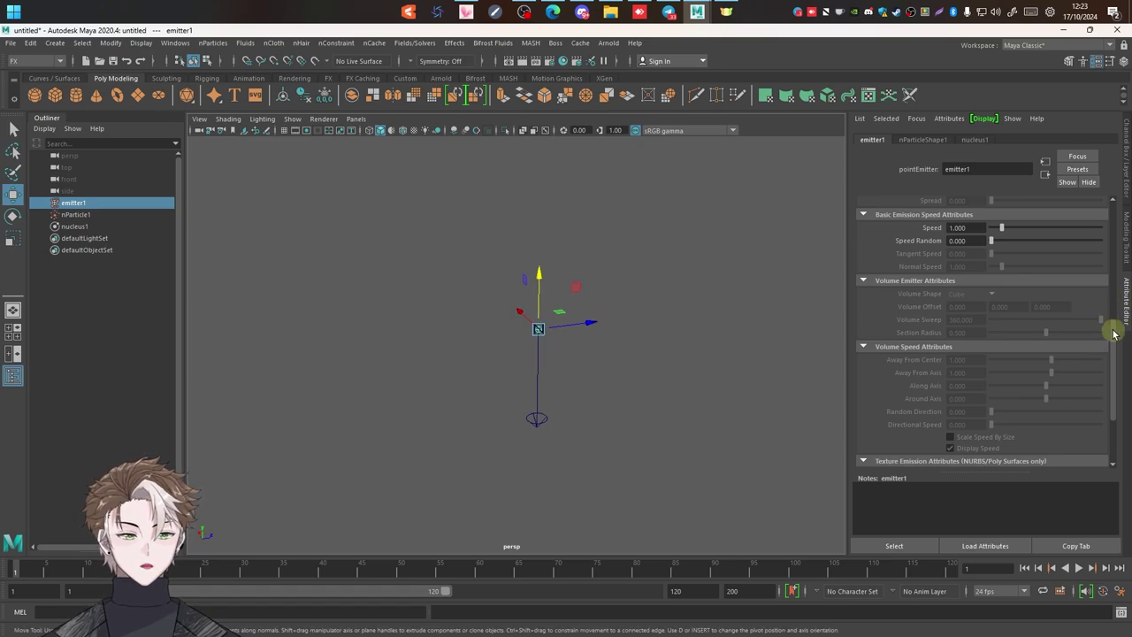
left_click_drag(1115, 334, 1120, 208)
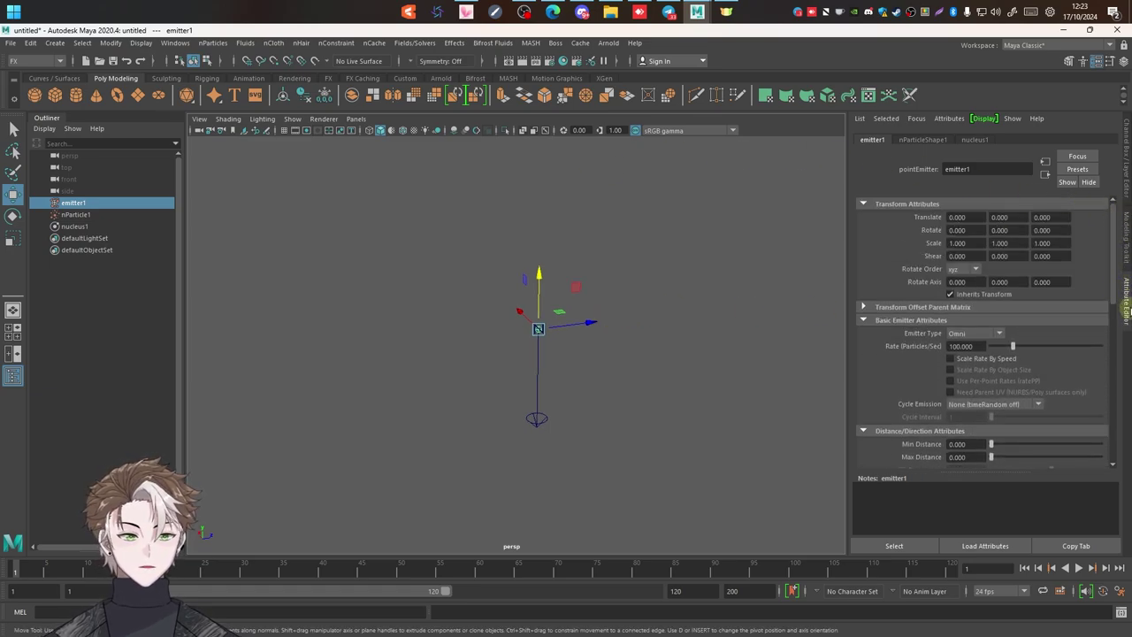
scroll(892, 271, "down", 2)
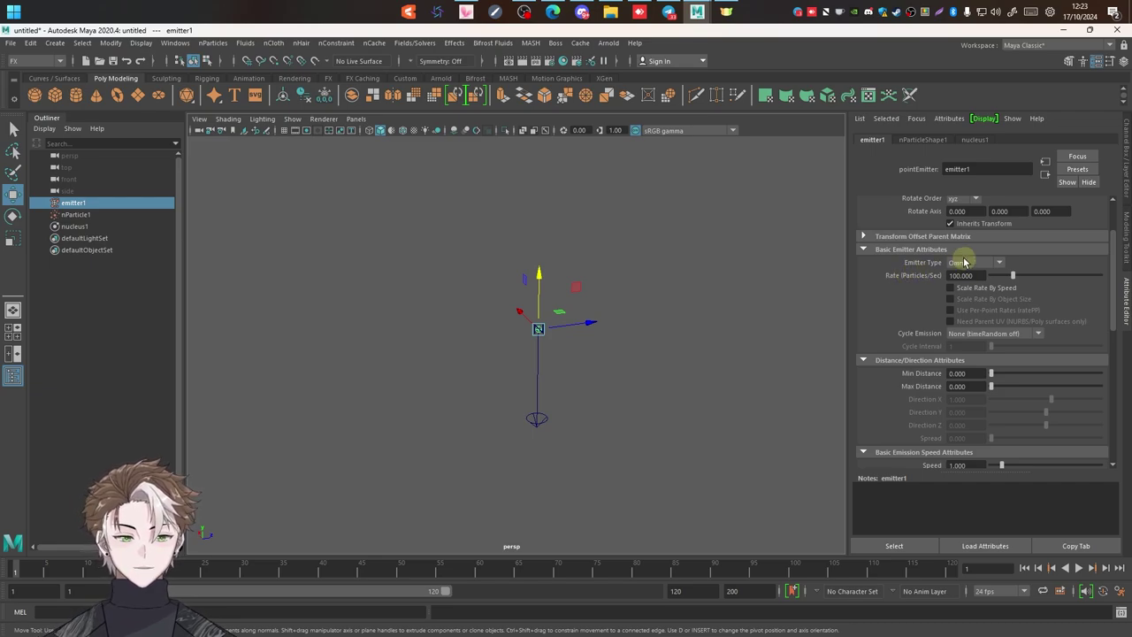
scroll(598, 315, "up", 3)
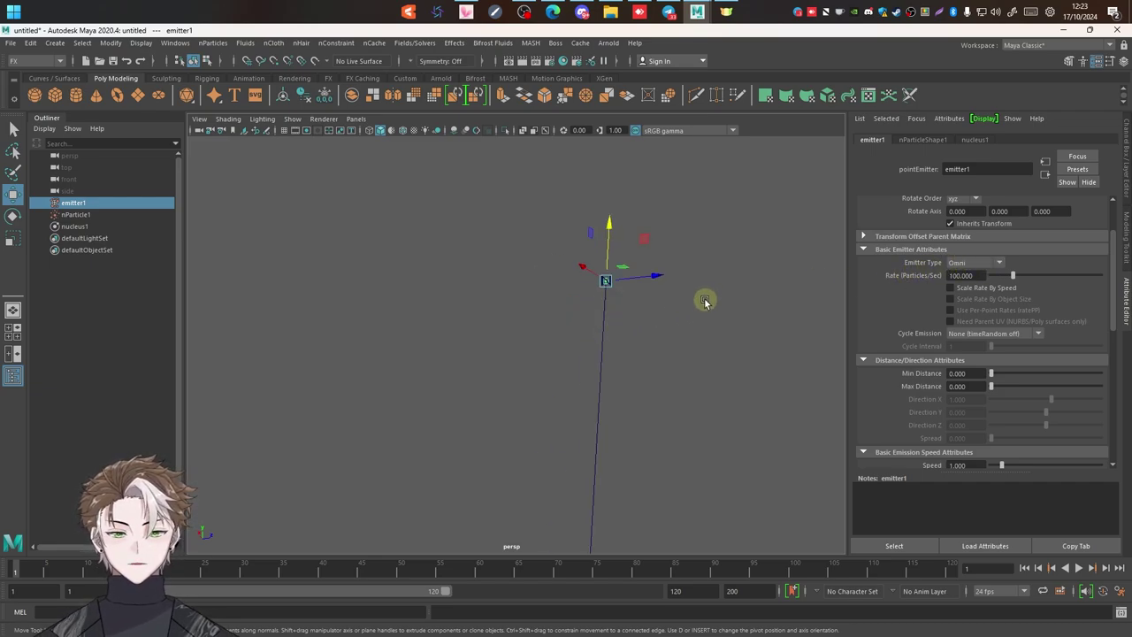
middle_click_drag(705, 303, 632, 283, "alt")
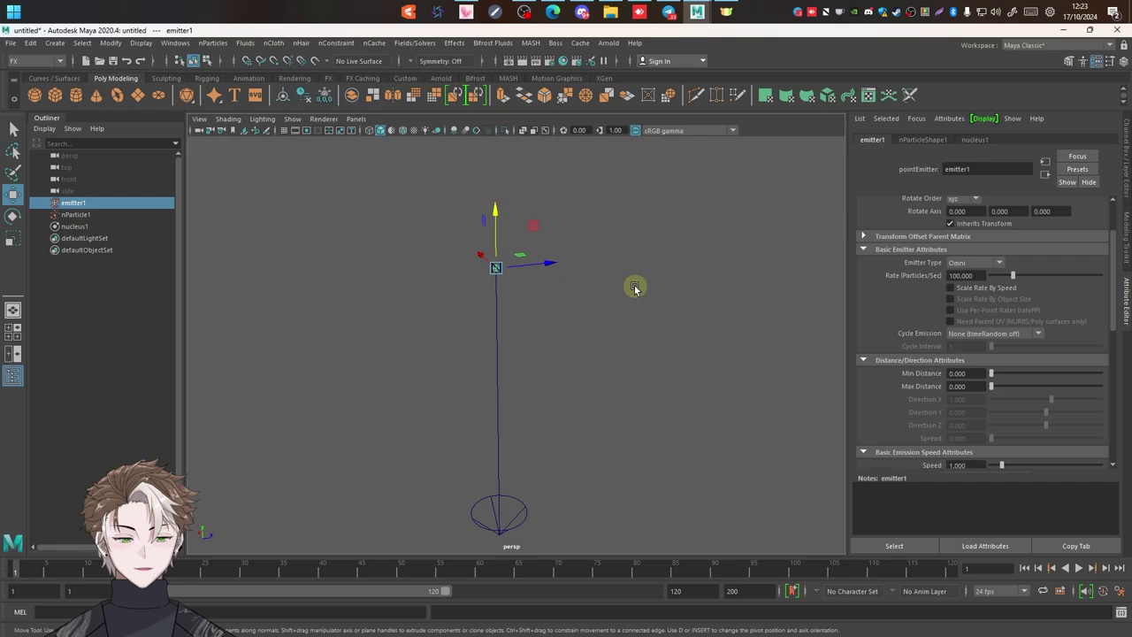
left_click(965, 265)
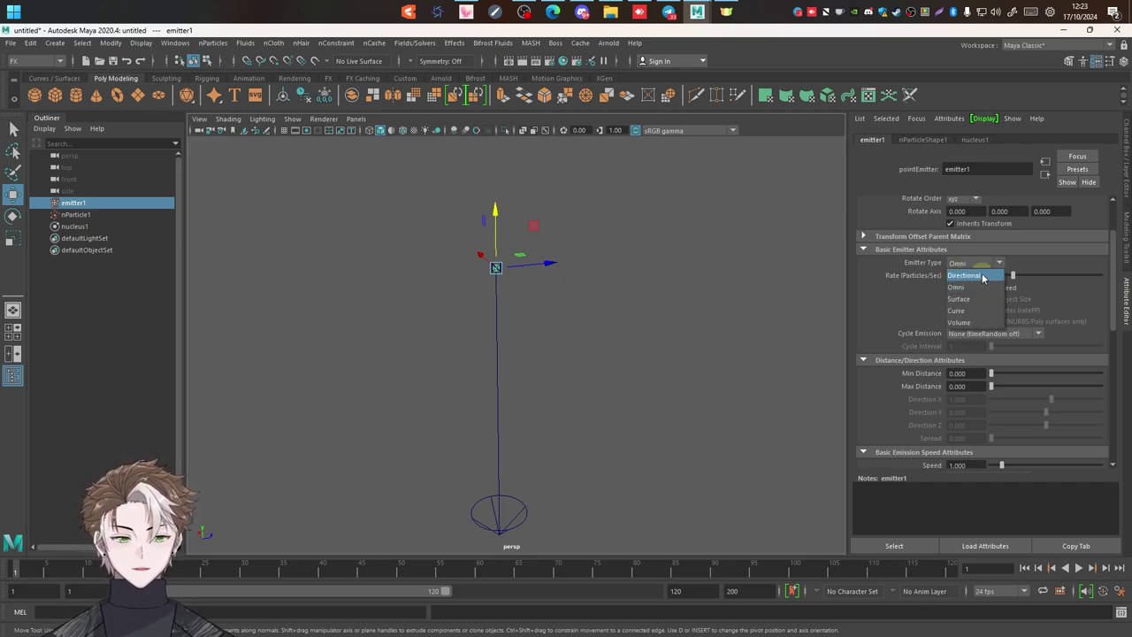
Change emitter1's Emitter Type from Omni to Volume.
left_click(975, 325)
scroll(575, 314, "down", 3)
mouse_move(574, 311)
left_mouse_down("alt")
mouse_move(468, 362)
mouse_move(643, 308)
left_mouse_up("alt")
scroll(541, 329, "down", 2)
scroll(533, 324, "up", 2)
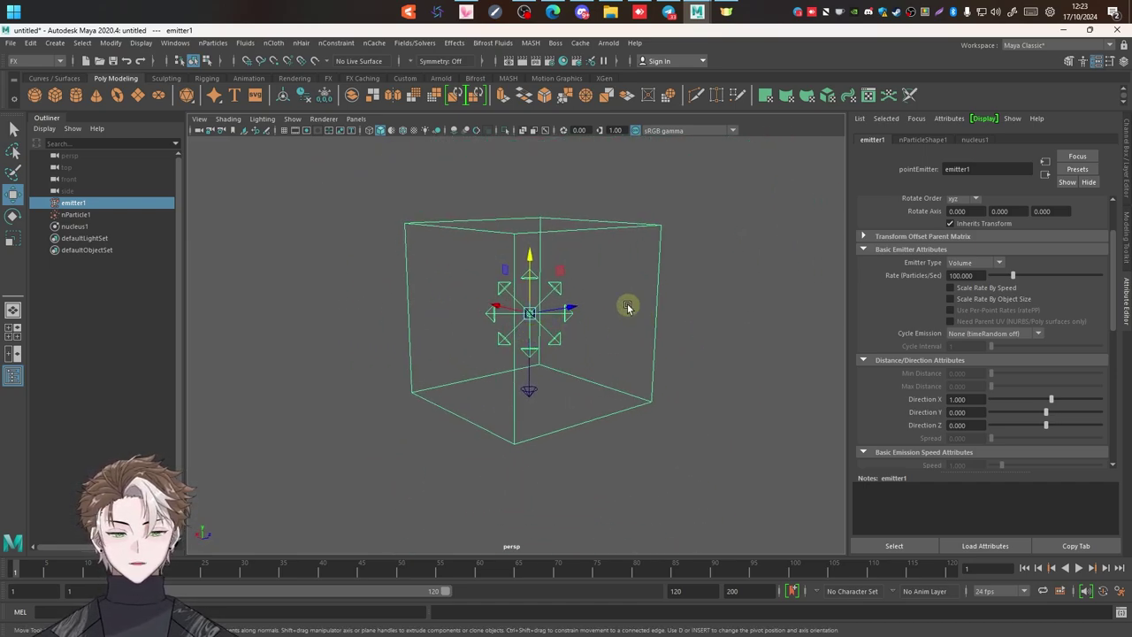
left_click(973, 262)
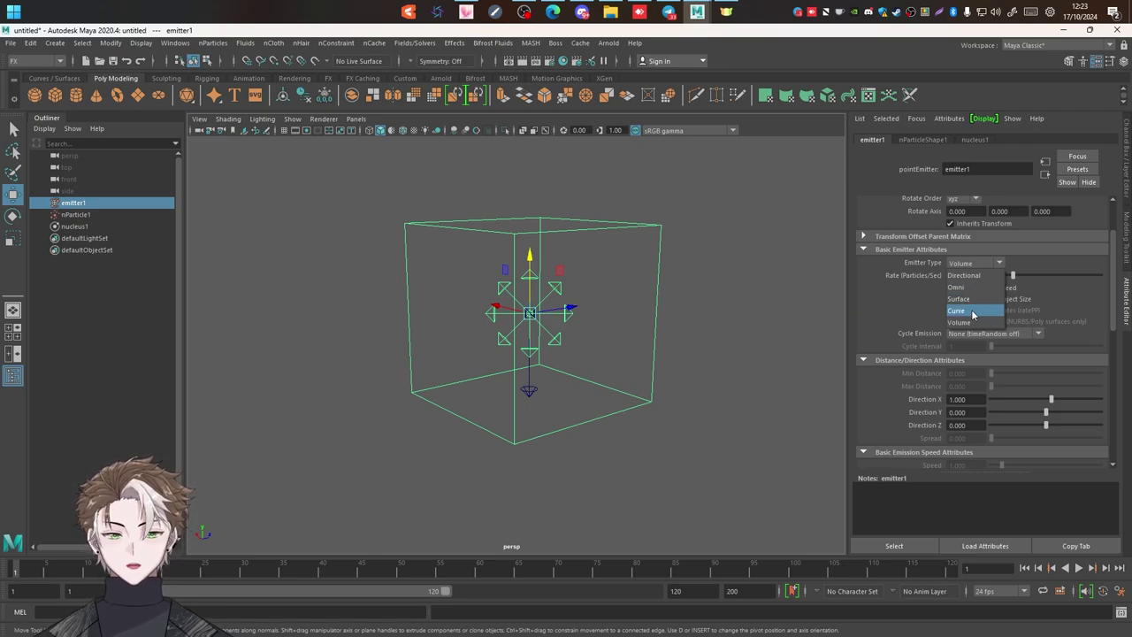
left_click(960, 322)
Set the Volume Shape to Sphere and orbit to view the sphere emitter.
scroll(904, 307, "down", 4)
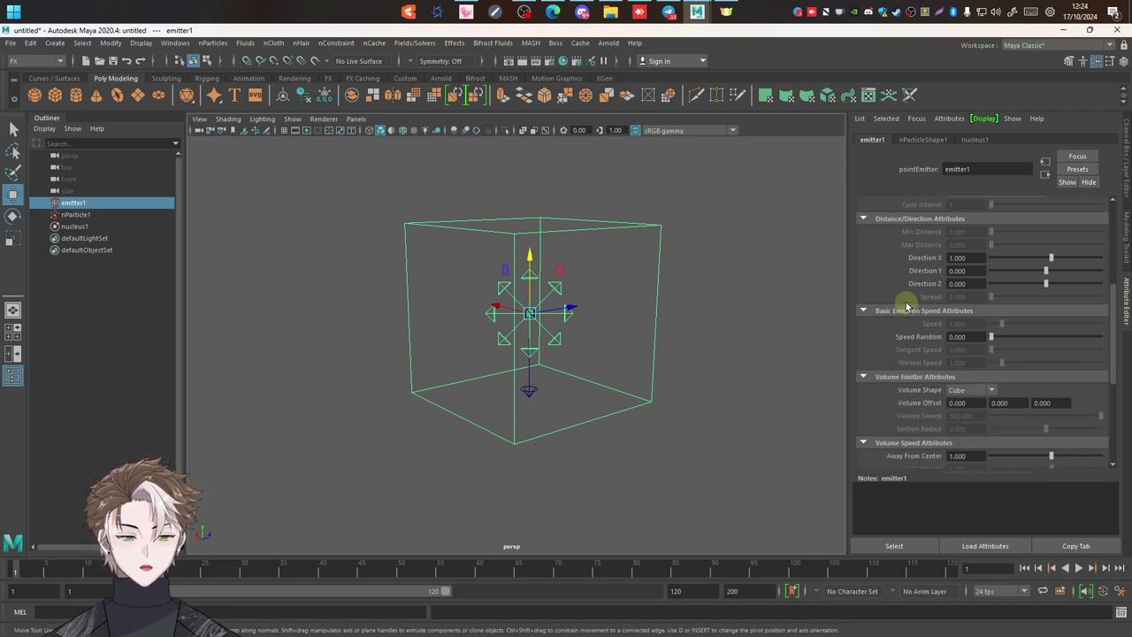
scroll(928, 237, "down", 2)
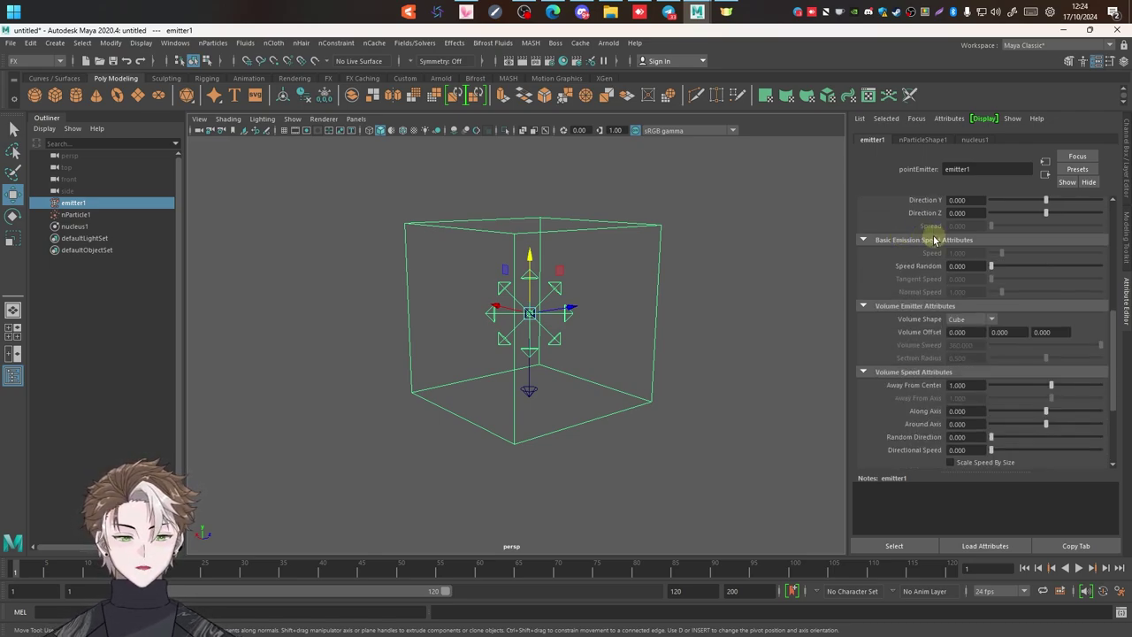
left_click(965, 320)
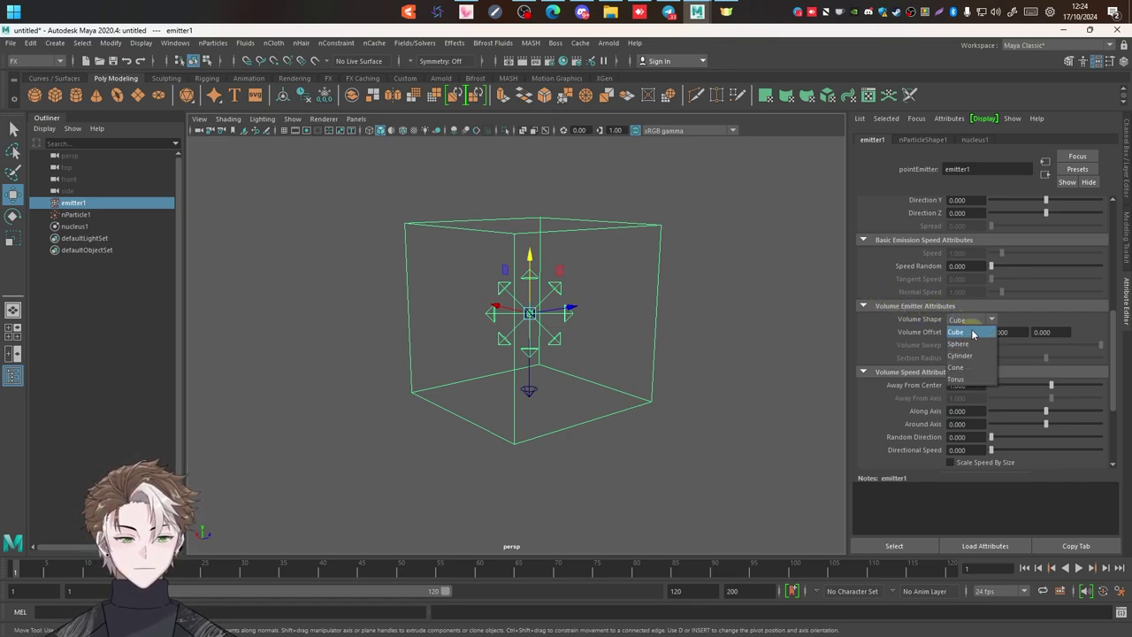
left_click(965, 344)
left_click(969, 320)
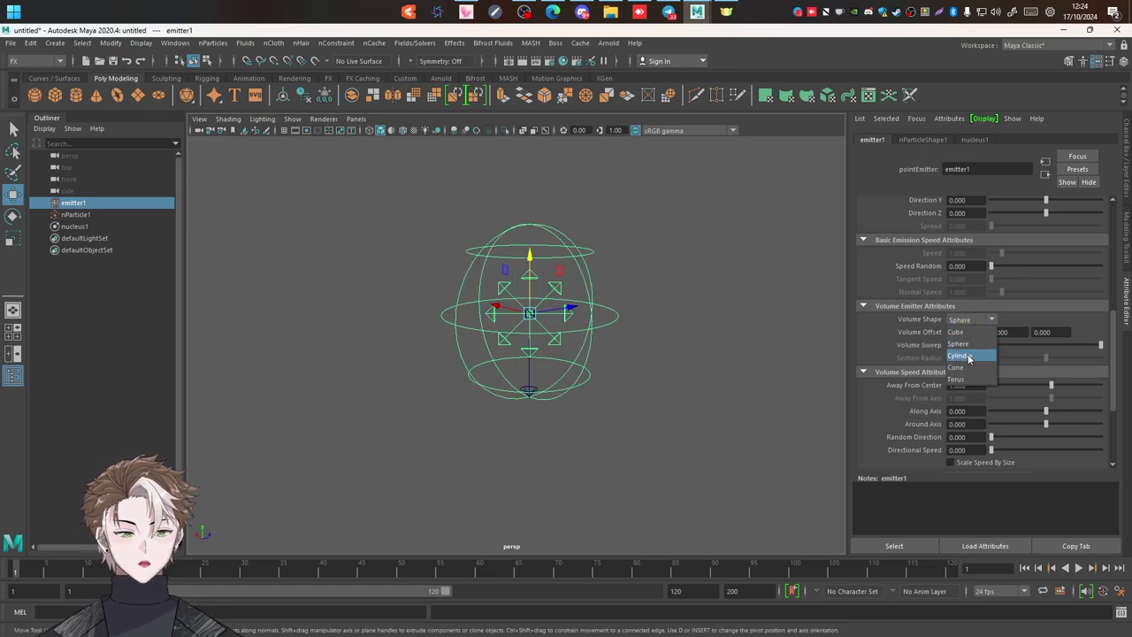
left_click(962, 355)
left_click(977, 323)
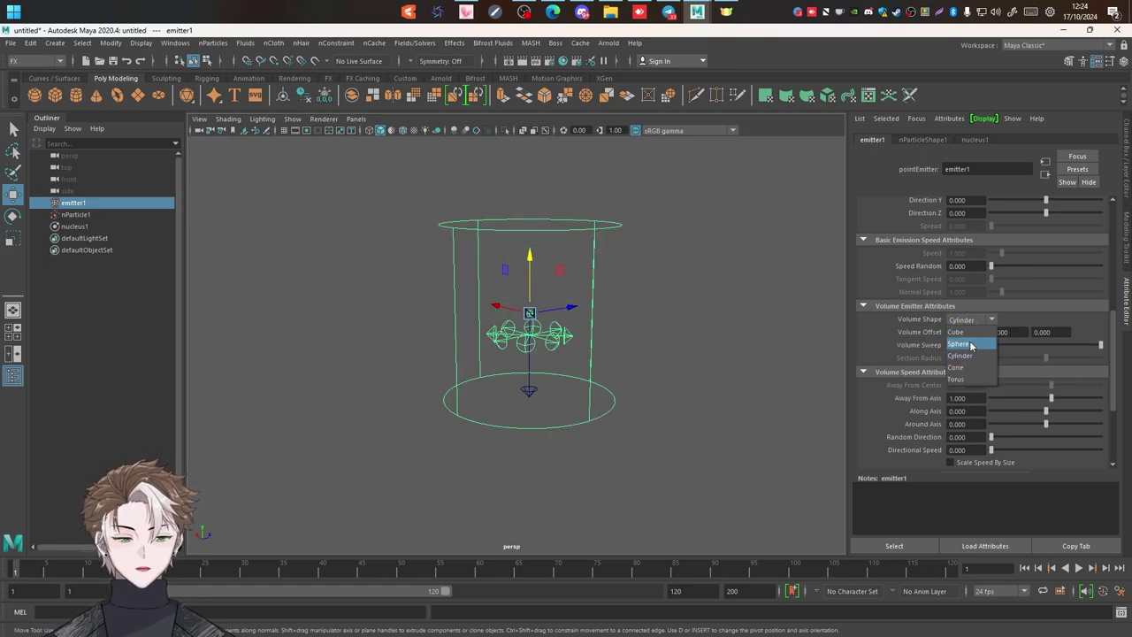
left_click(971, 344)
left_click_drag(675, 331, 610, 325, "alt")
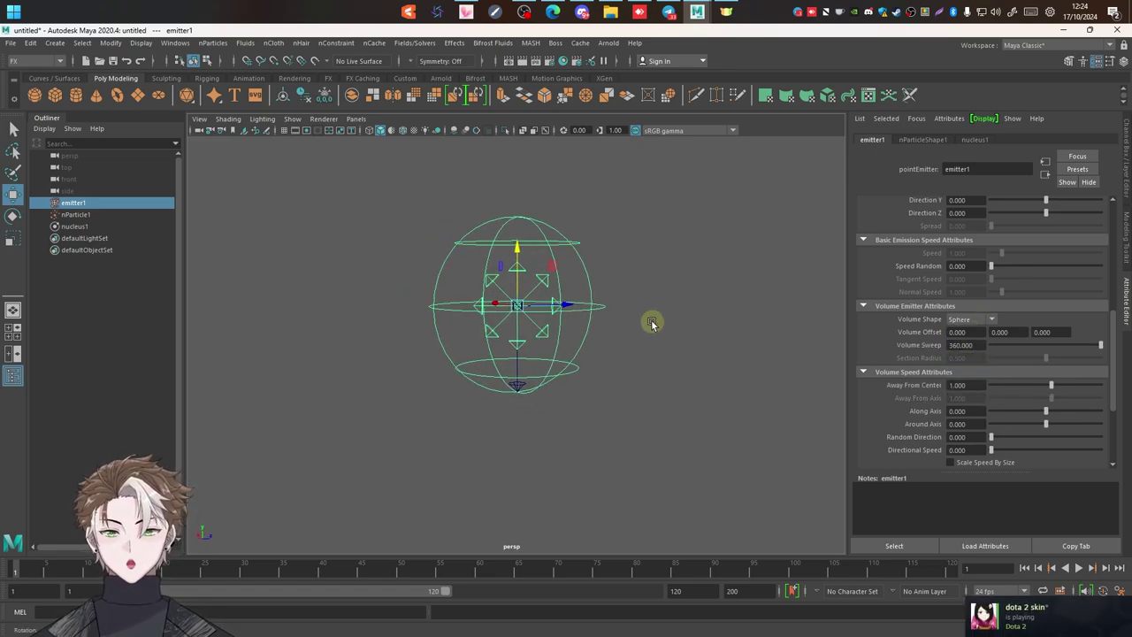
middle_click_drag(575, 368, 578, 309, "alt")
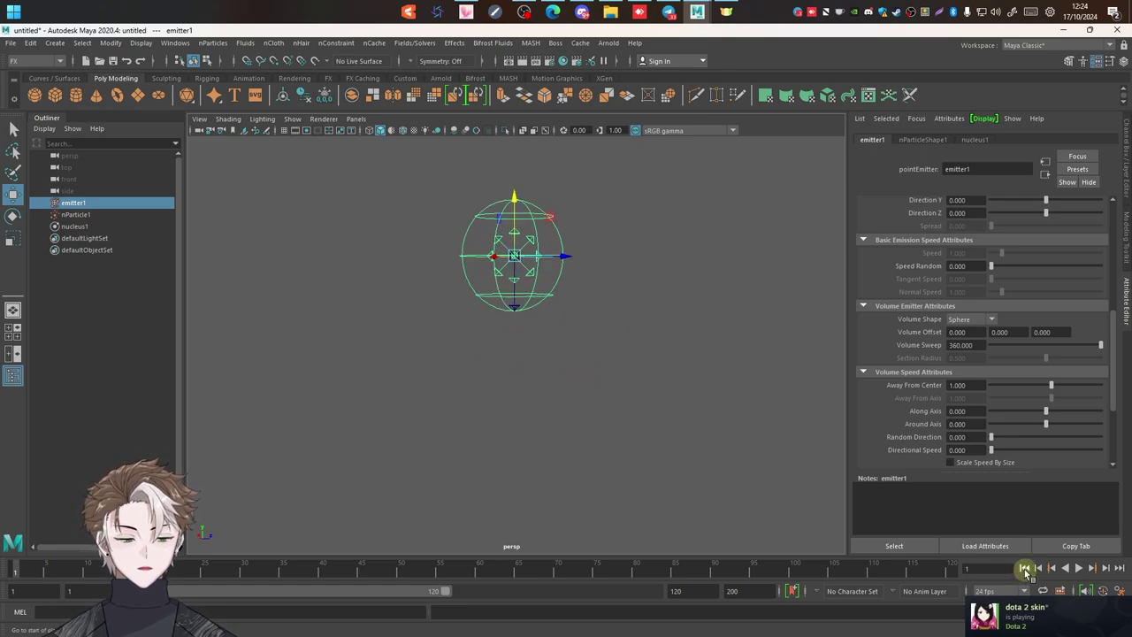
Preview the 100-per-second emission, then set Rate (Particles/Sec) to 2000.
left_click(1079, 569)
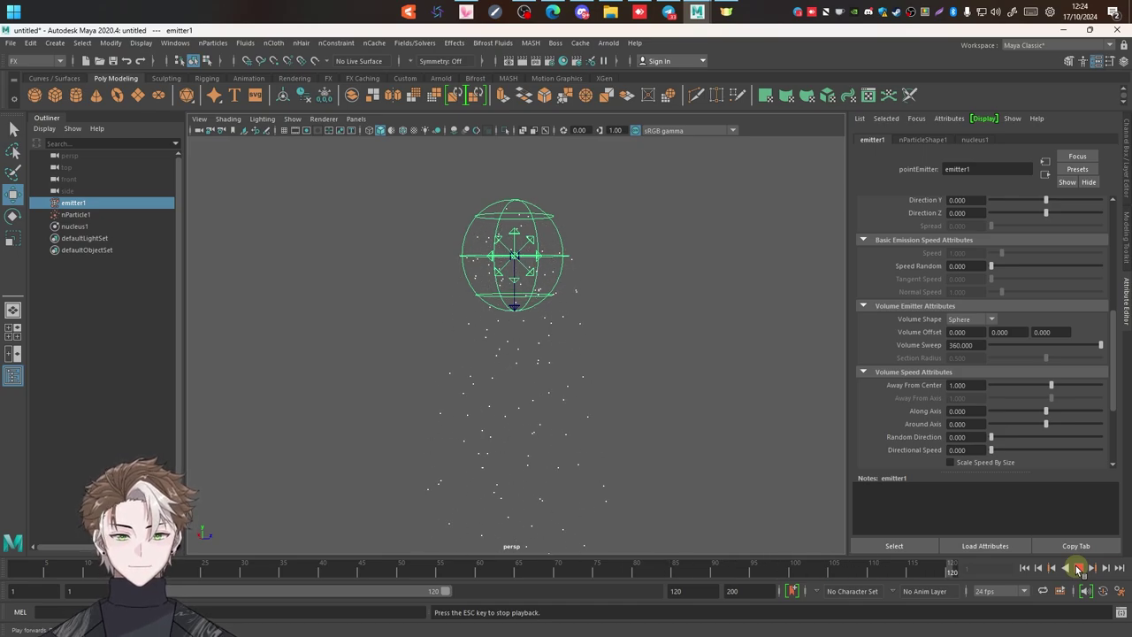
left_click(1078, 568)
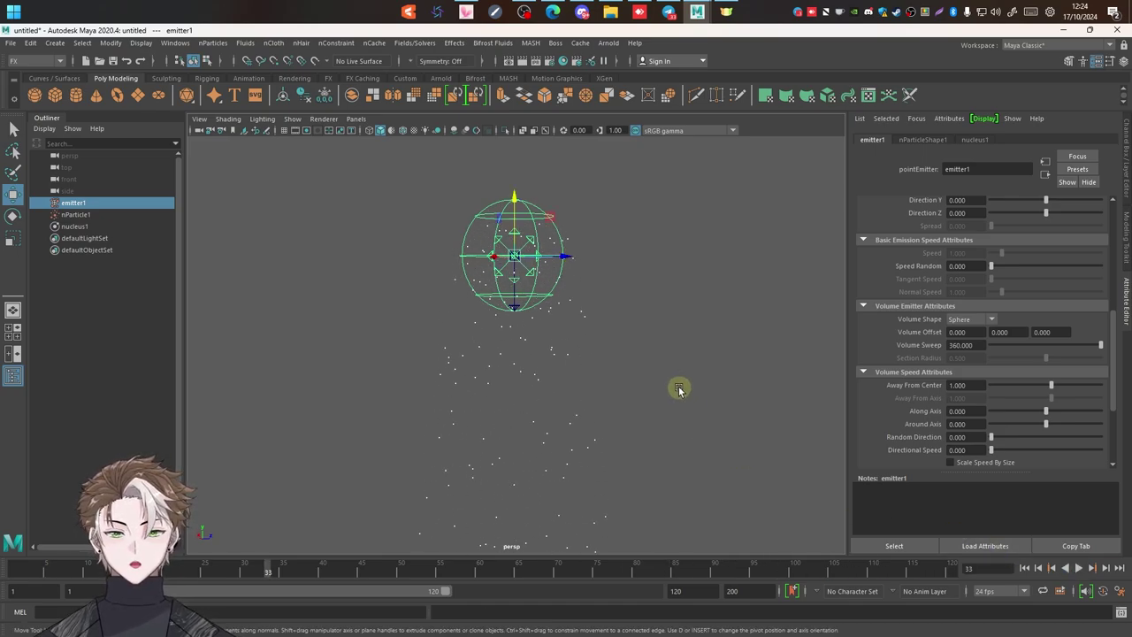
middle_click_drag(556, 399, 605, 321, "alt")
mouse_move(605, 321)
right_mouse_down("alt")
mouse_move(712, 268)
mouse_move(607, 352)
mouse_move(632, 341)
right_mouse_up("alt")
left_click_drag(1108, 343, 1114, 222)
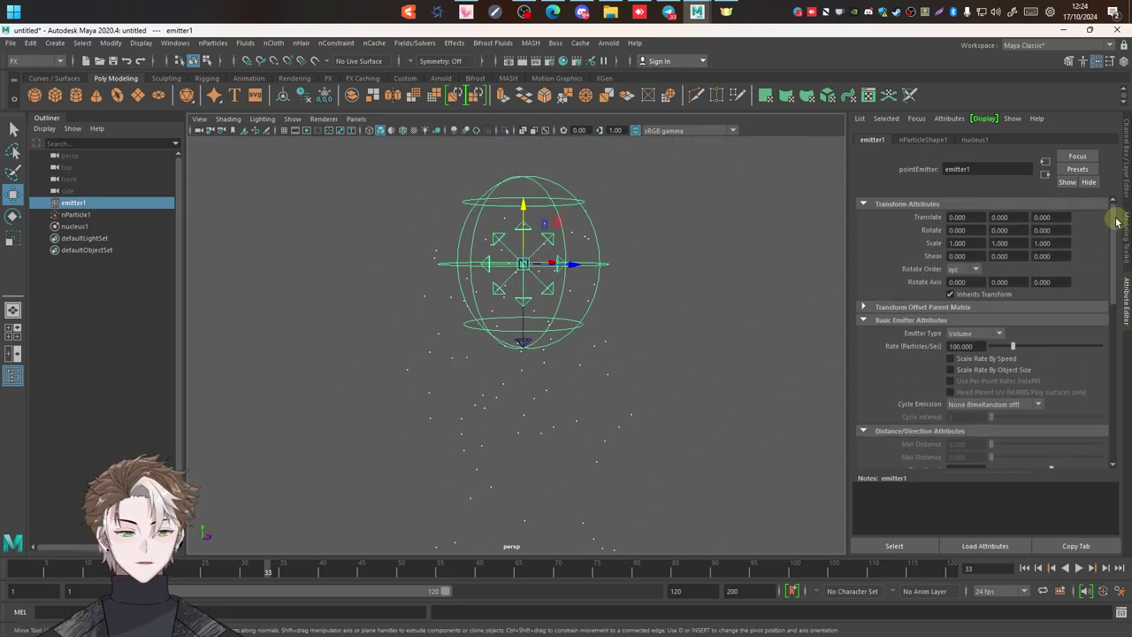
left_click_drag(978, 346, 924, 347)
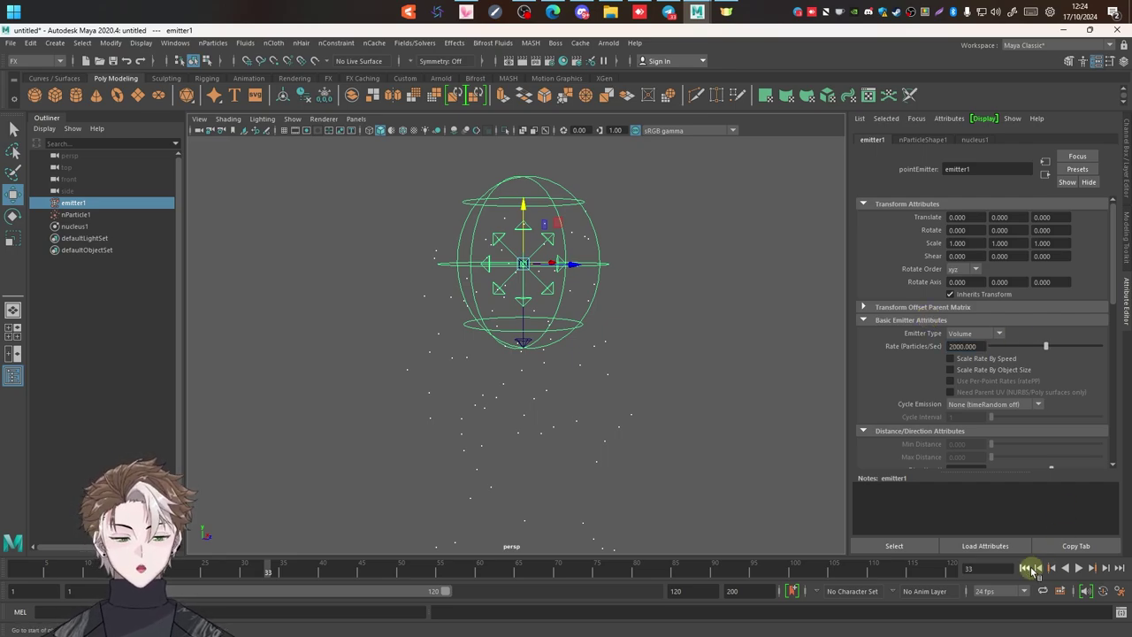
Replay the 2000-rate emission from frame 1 and change Rate to 500.
left_click(1025, 568)
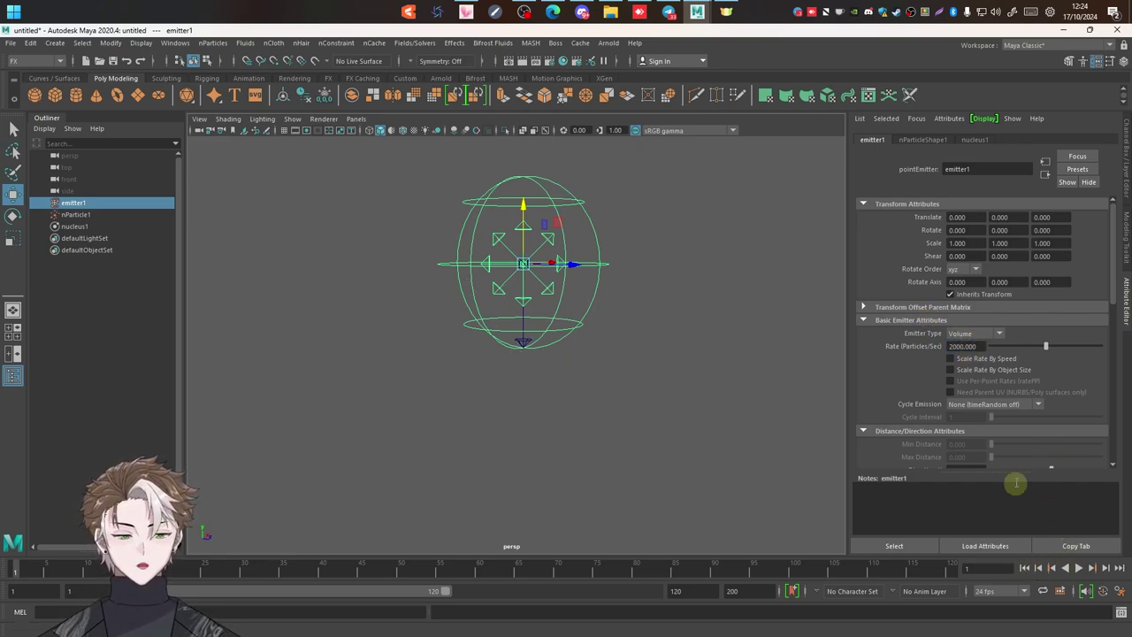
left_click(1086, 568)
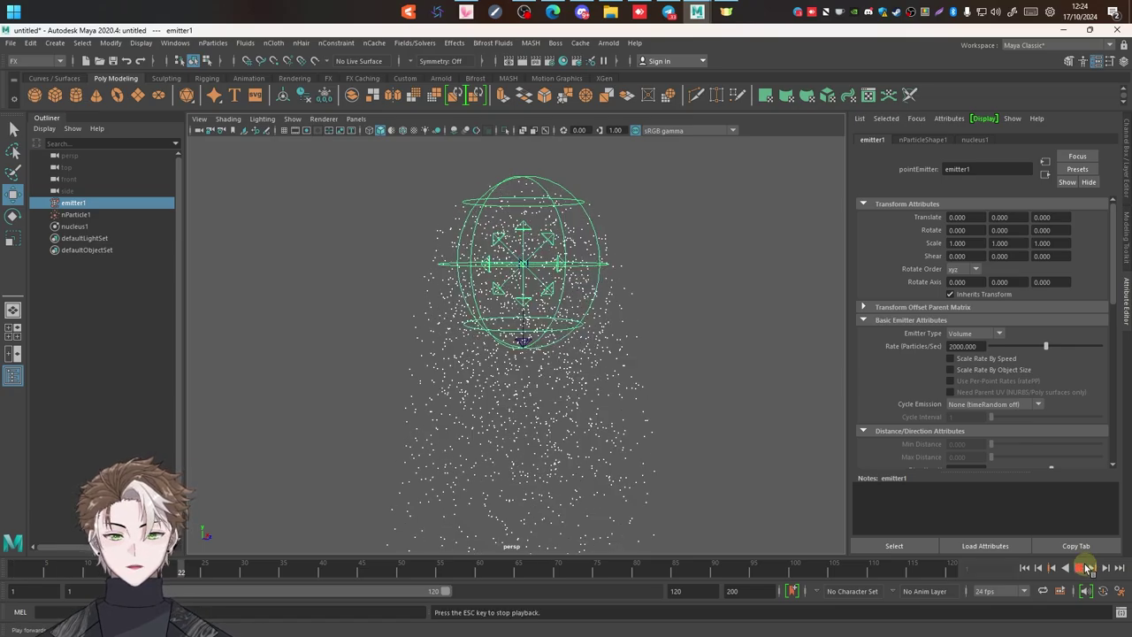
left_click(1080, 567)
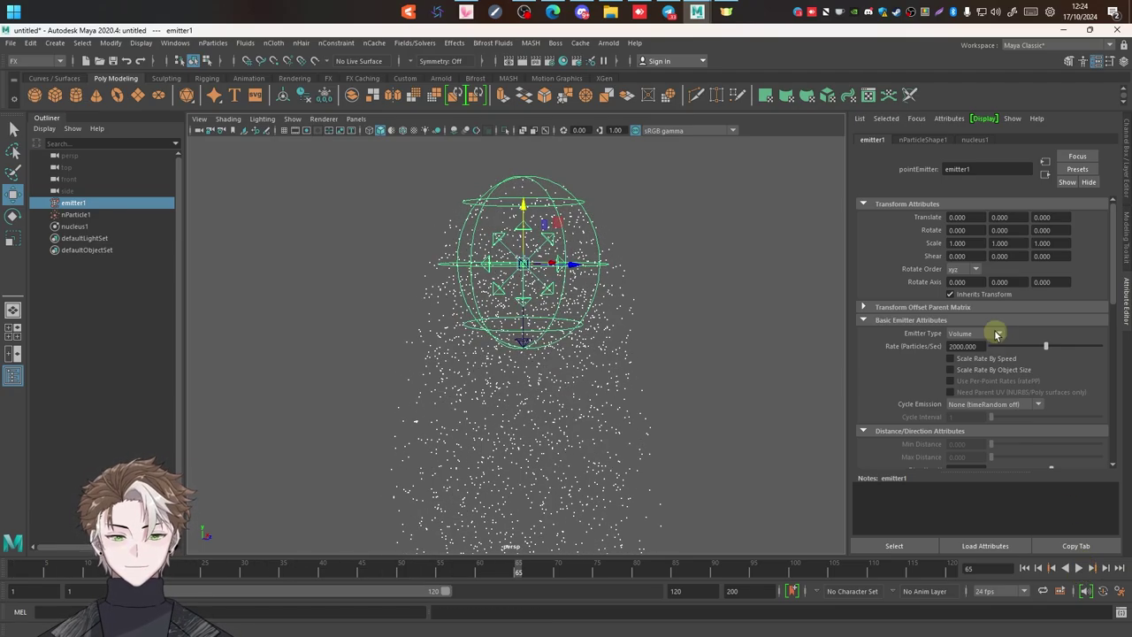
left_click(991, 346)
left_click(960, 346)
type("500.000")
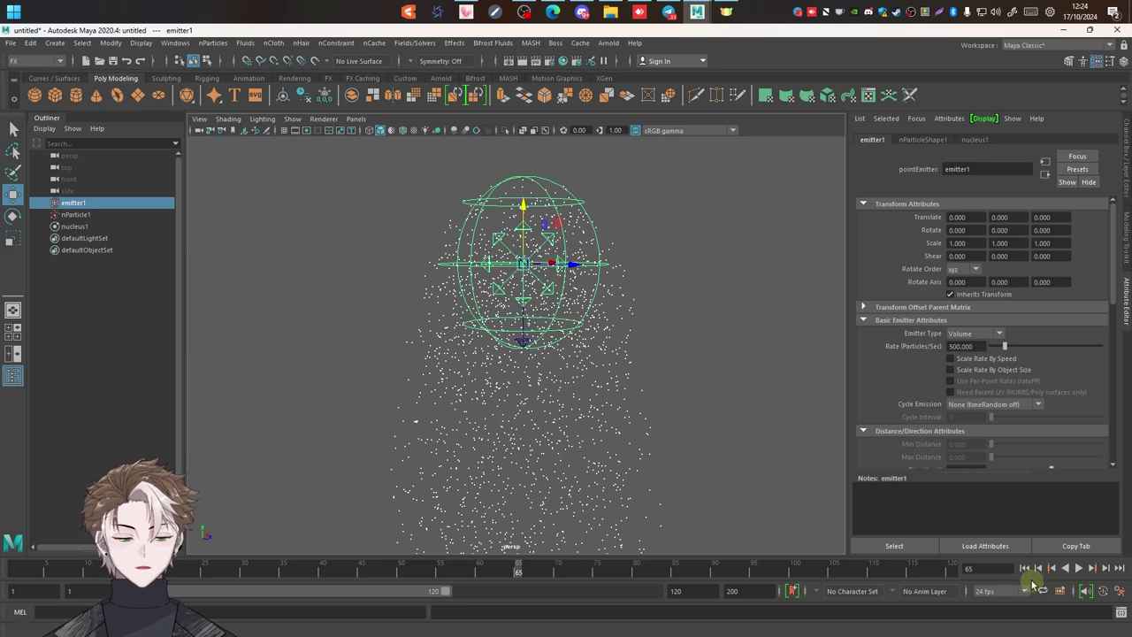
Replay the thinner 500-rate emission and scroll to Volume Speed Attributes.
left_click(1024, 568)
left_click(1079, 568)
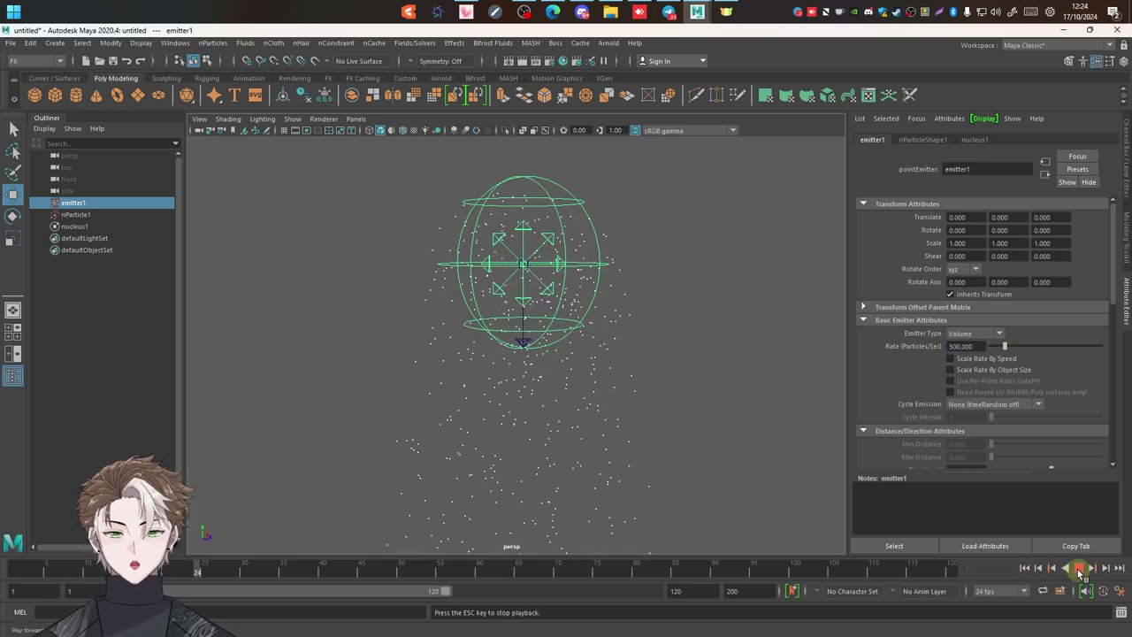
left_click(1080, 571)
mouse_move(584, 391)
left_mouse_down("alt")
mouse_move(488, 405)
mouse_move(646, 379)
mouse_move(506, 422)
mouse_move(501, 392)
mouse_move(576, 371)
left_mouse_up("alt")
scroll(945, 363, "down", 2)
scroll(945, 362, "down", 2)
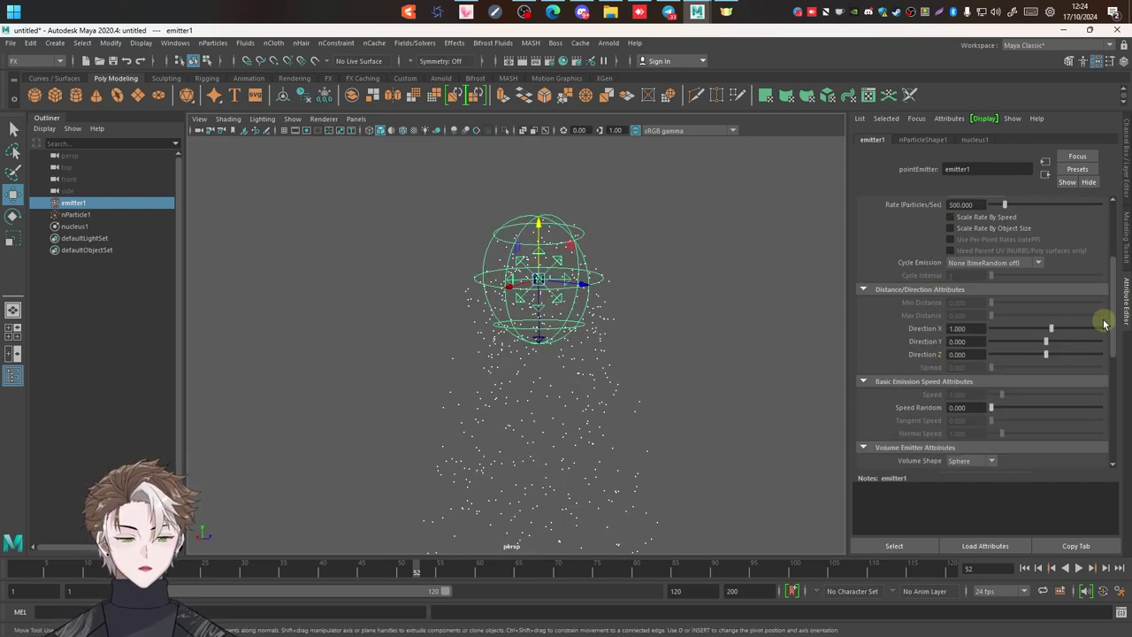
mouse_move(1107, 316)
left_mouse_down()
mouse_move(1112, 424)
mouse_move(1116, 232)
mouse_move(1109, 416)
mouse_move(1105, 358)
left_mouse_up()
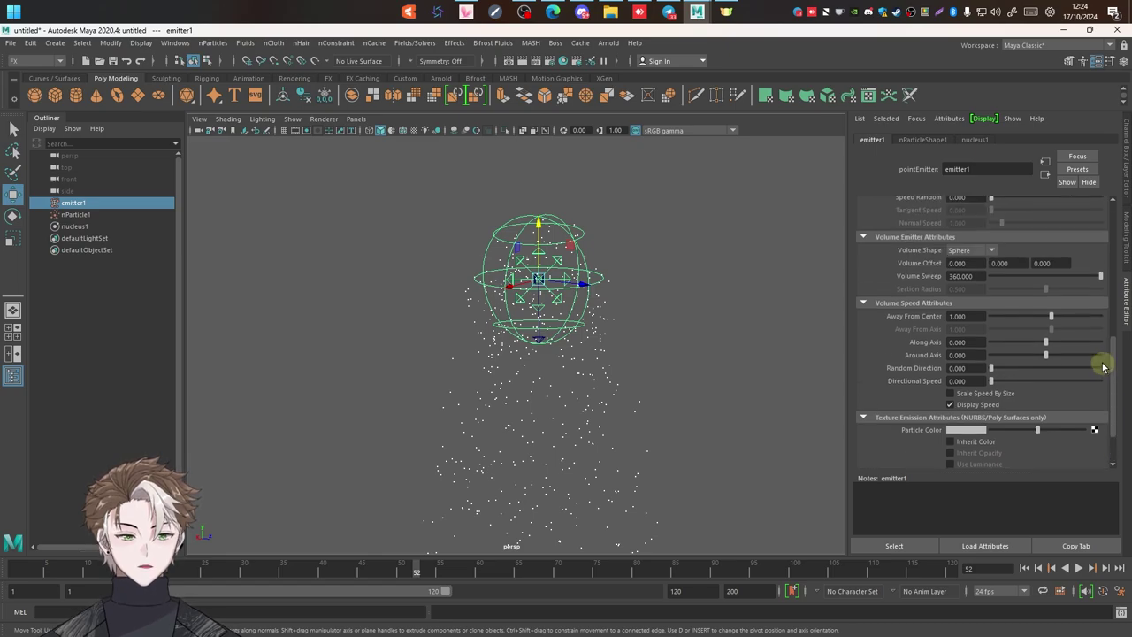
Test Away From Center at 100 and then 10, replaying the simulation each time.
left_click(965, 316)
type("100.000")
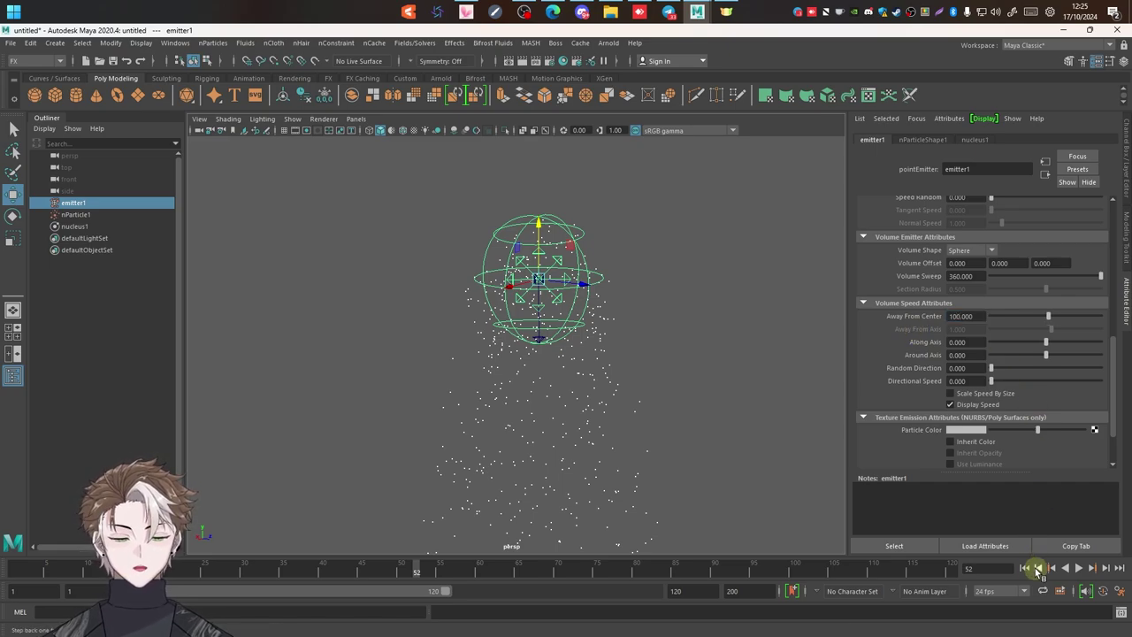
left_click(1024, 568)
left_click(1079, 568)
left_click(1080, 569)
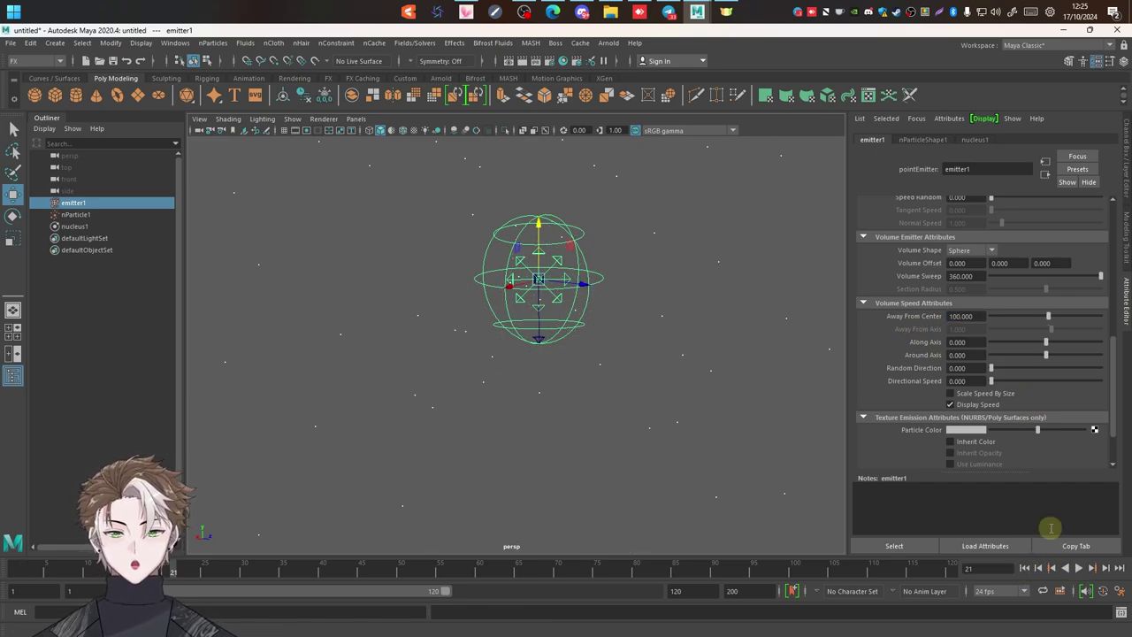
left_click(964, 316)
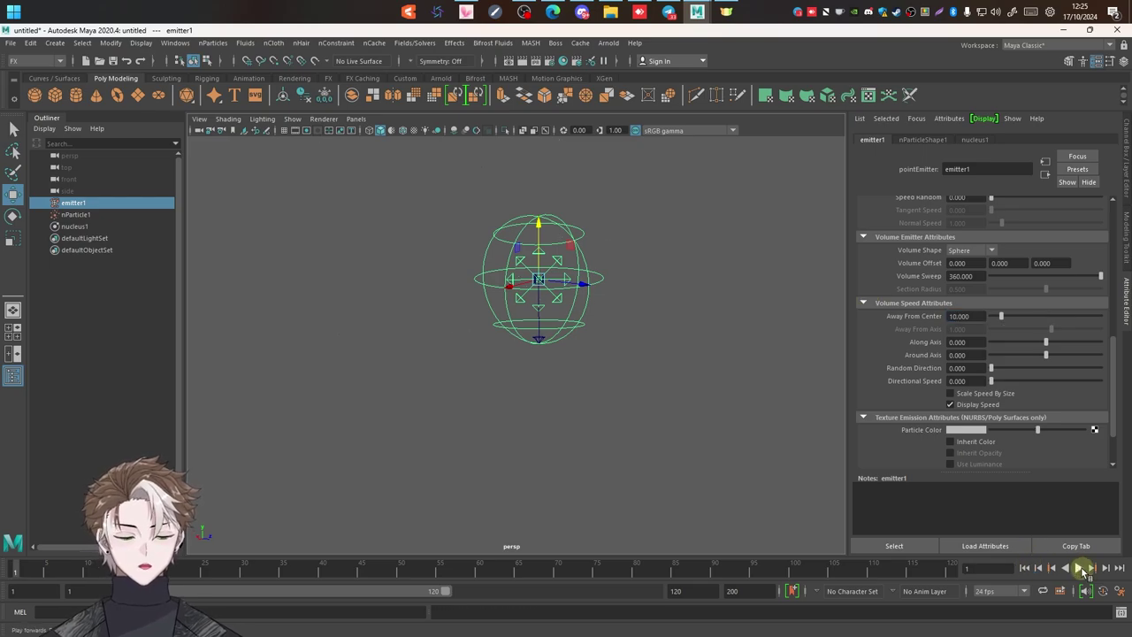
left_click(1083, 571)
right_click_drag(526, 222, 586, 282, "alt")
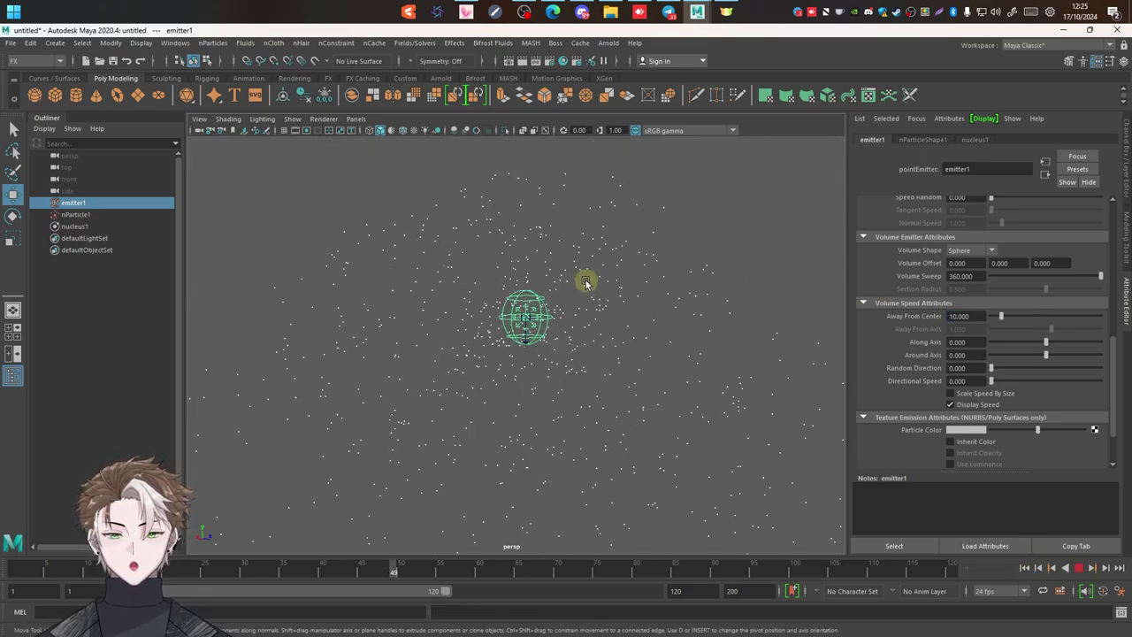
mouse_move(554, 355)
left_mouse_down("alt")
mouse_move(567, 345)
mouse_move(546, 343)
left_mouse_up("alt")
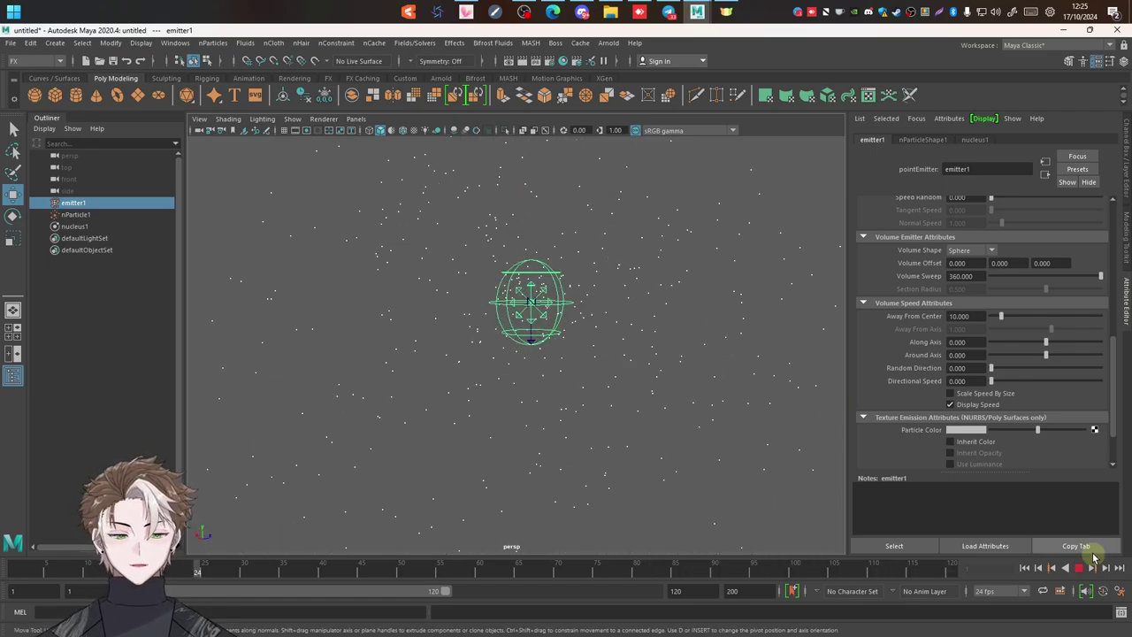
left_click(1079, 567)
Set Away From Center to 0 and replay from frame 1.
left_click(960, 315)
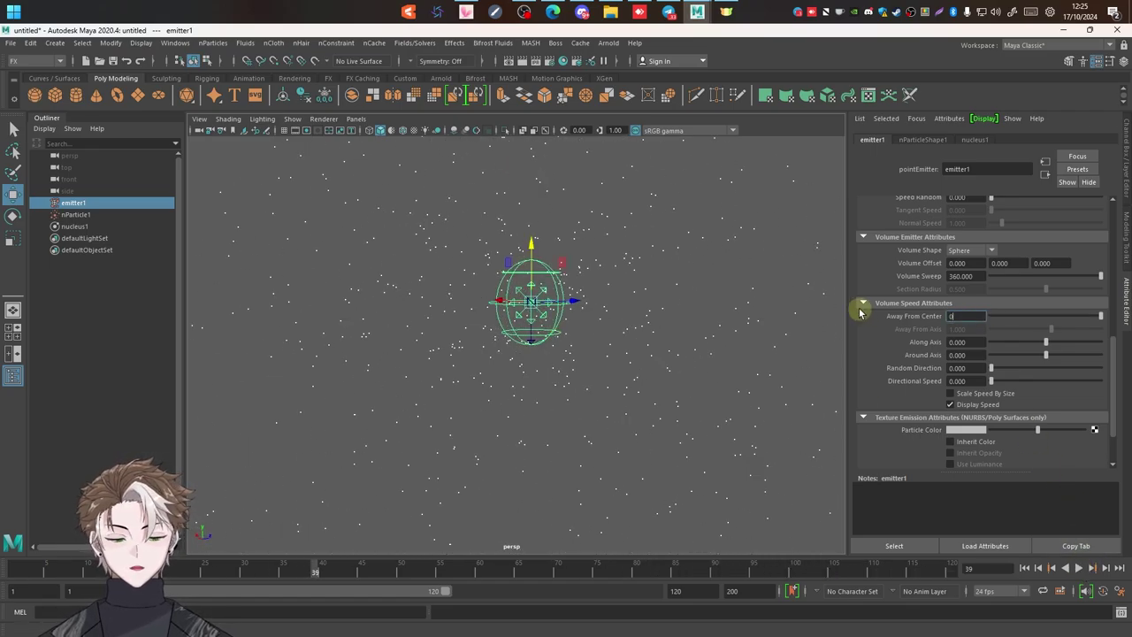
left_click(1024, 568)
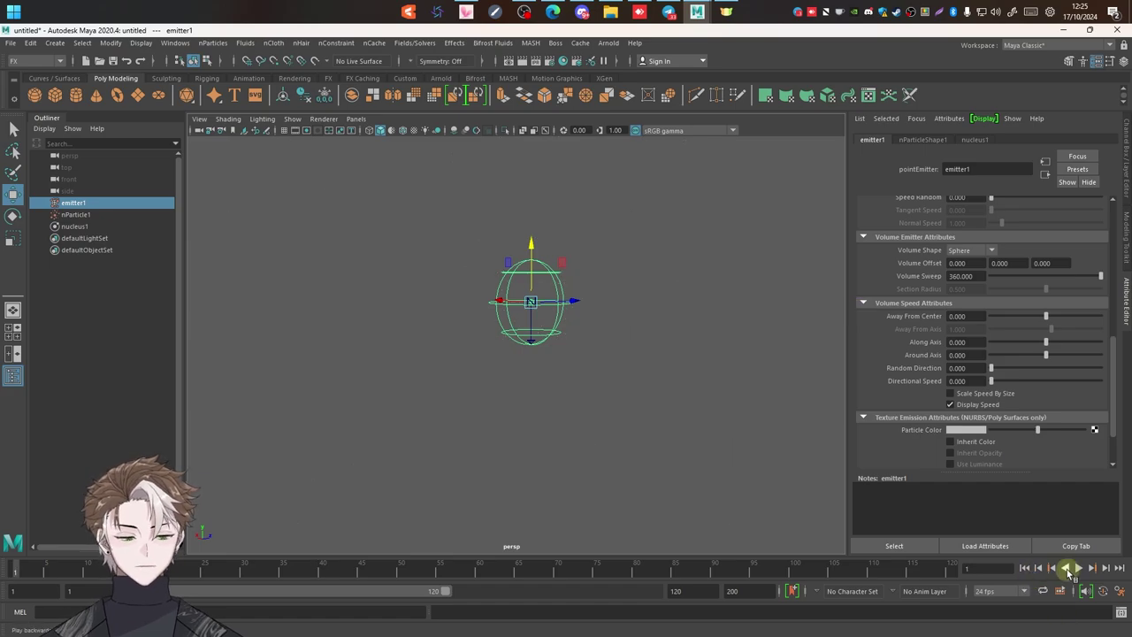
left_click(1079, 568)
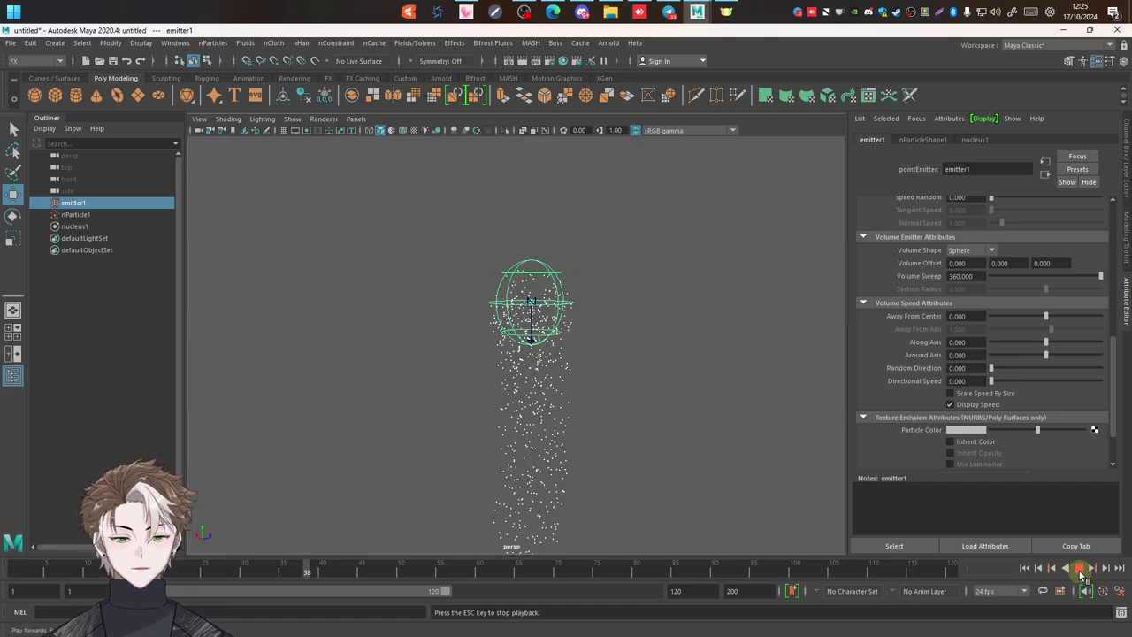
Stop playback and show nParticle1's attributes in the Attribute Editor.
left_click(1079, 568)
scroll(515, 331, "up", 2)
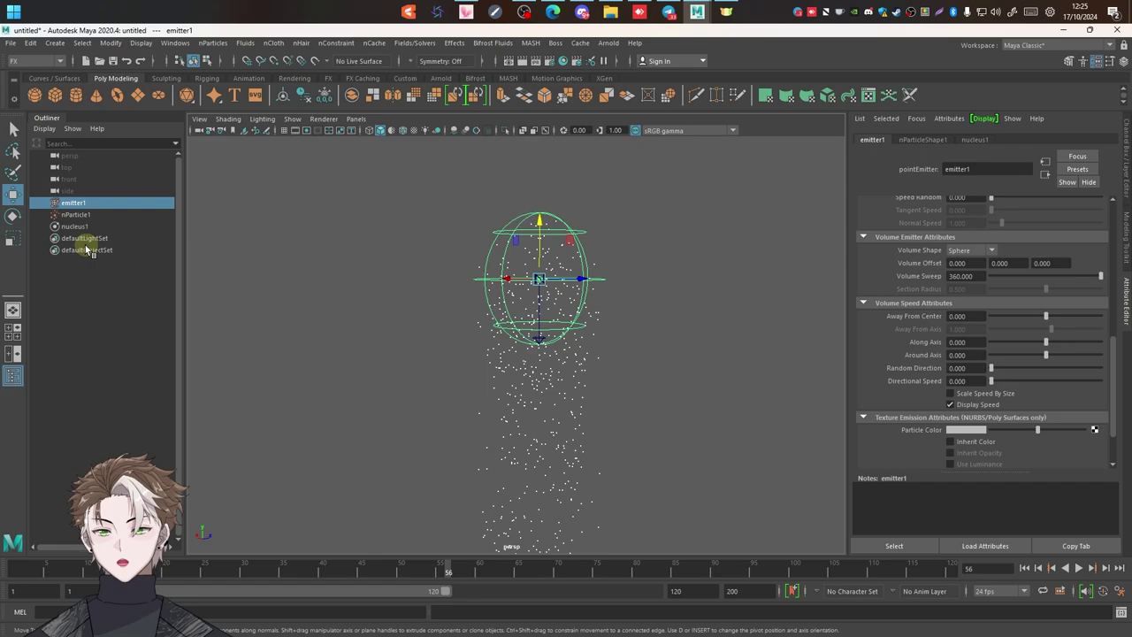
left_click(90, 215)
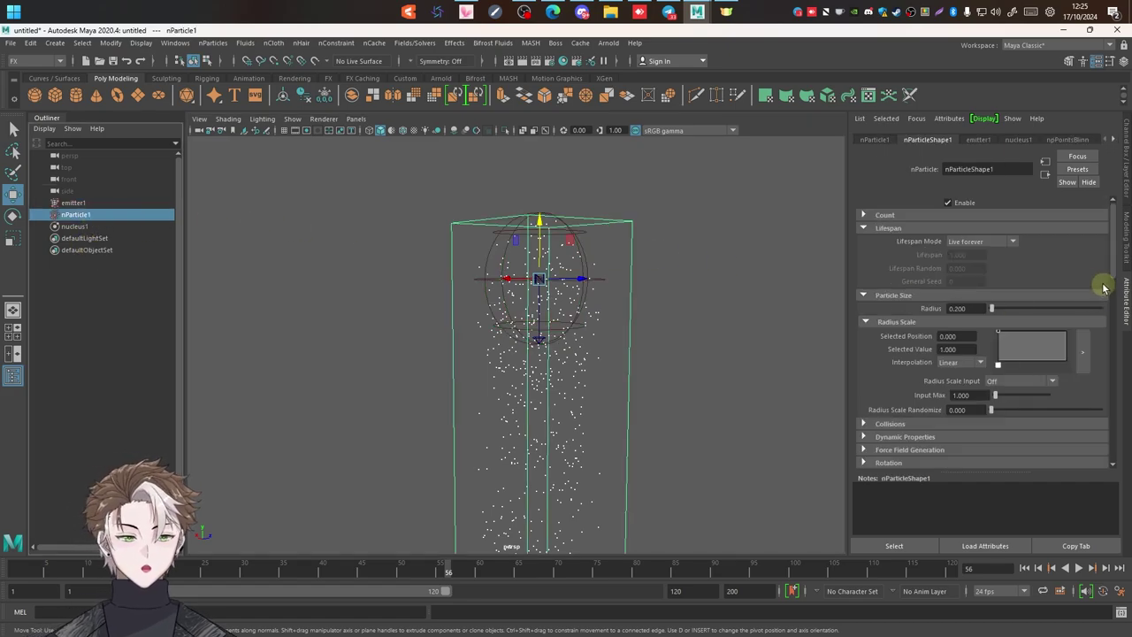
scroll(620, 353, "down", 3)
scroll(587, 333, "up", 1)
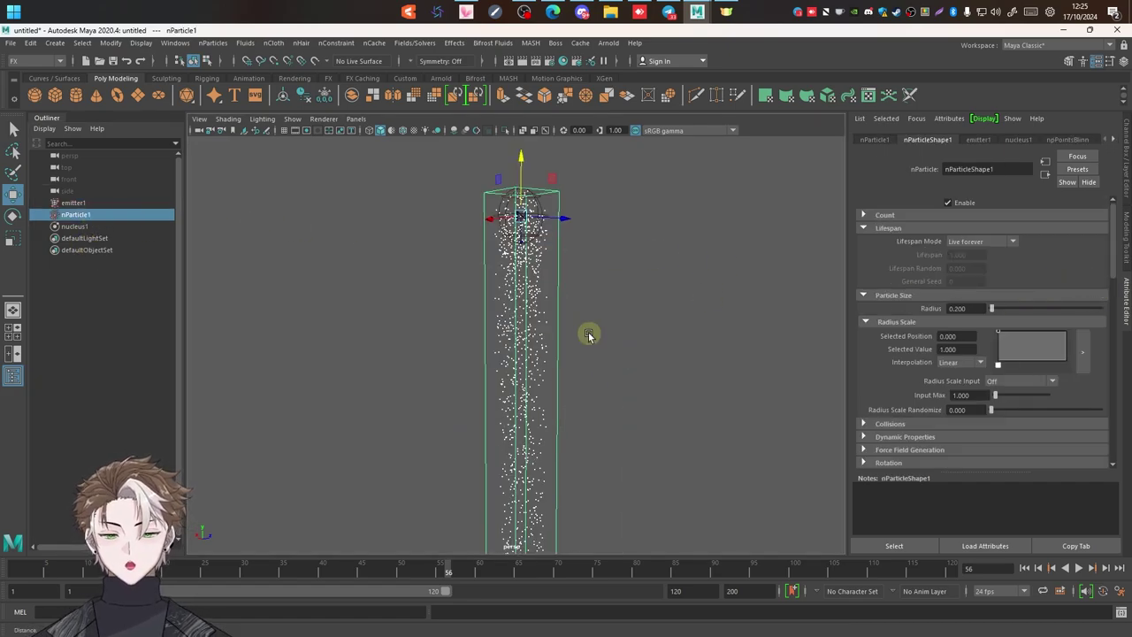
scroll(586, 275, "up", 2)
scroll(585, 275, "down", 3)
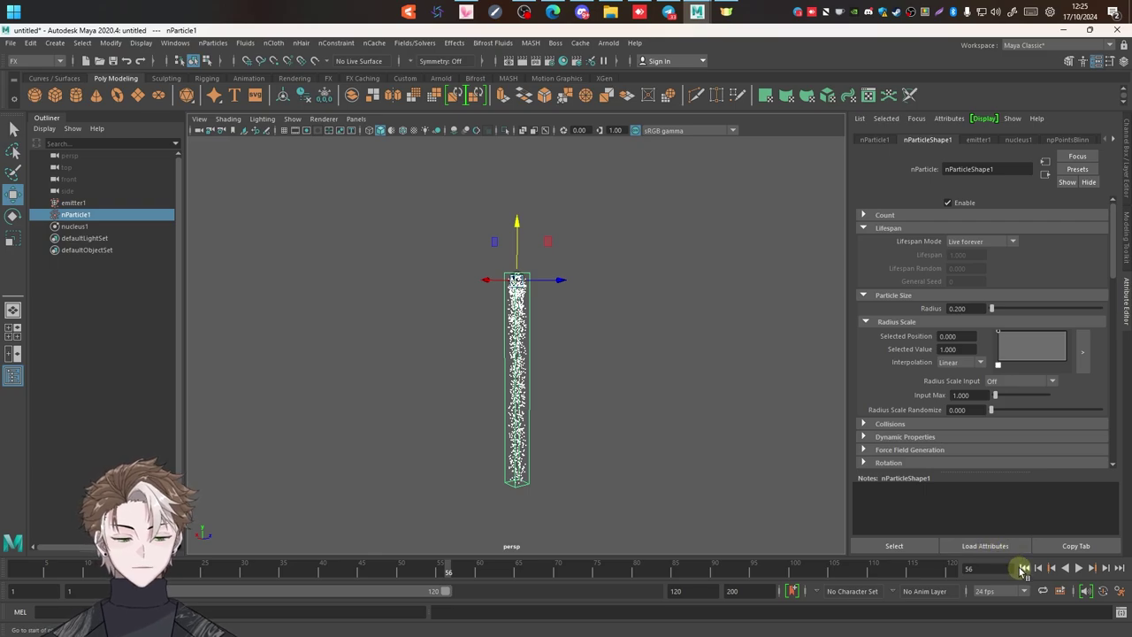
Replay the simulation, reset to frame 1, and expand the Lifespan Mode choices.
left_click(1024, 568)
left_click(1077, 569)
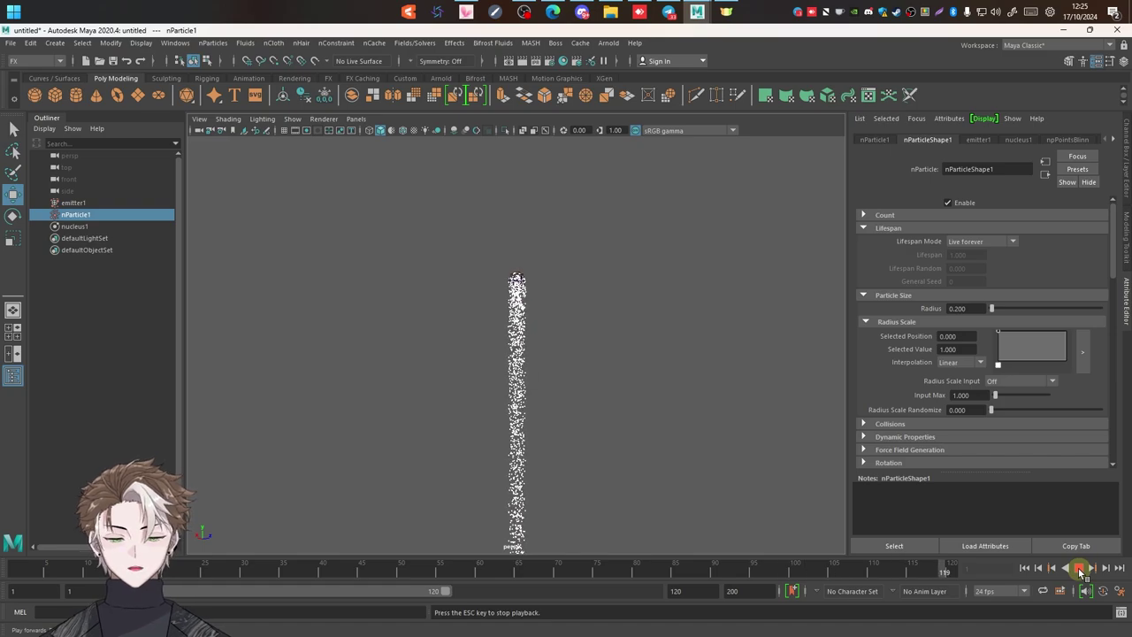
key("Escape")
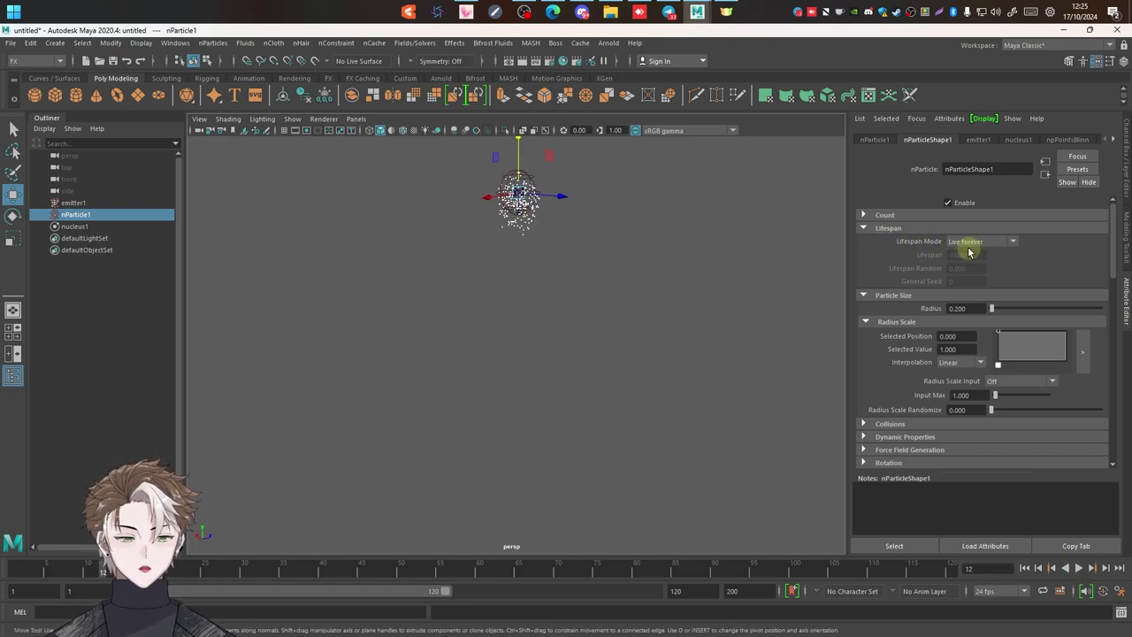
middle_click_drag(550, 215, 552, 260, "alt")
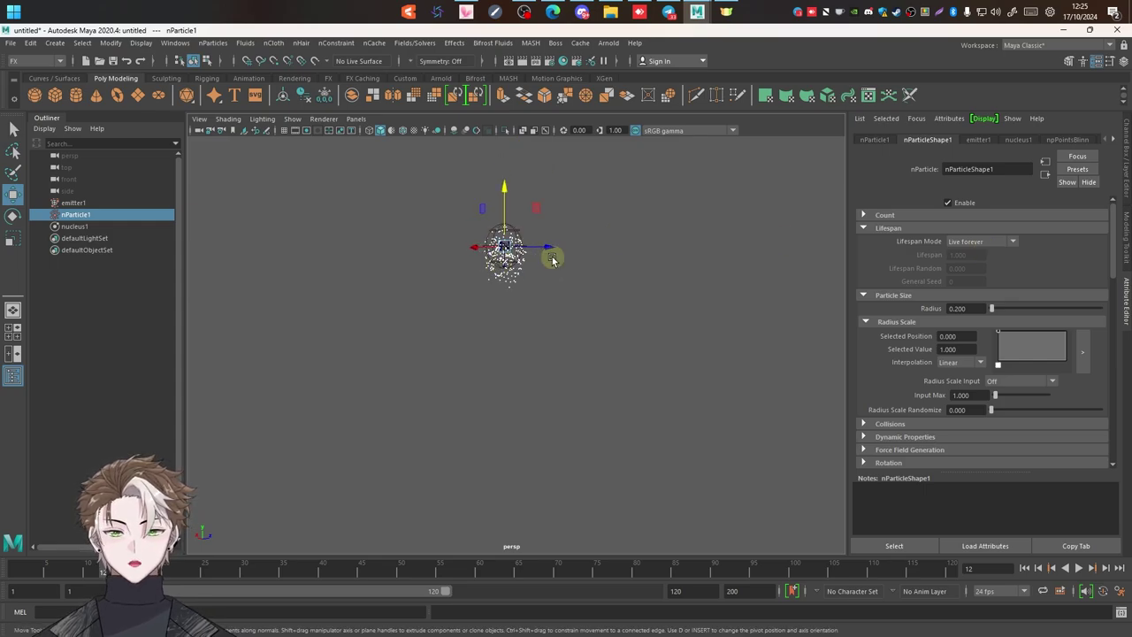
left_click(1024, 569)
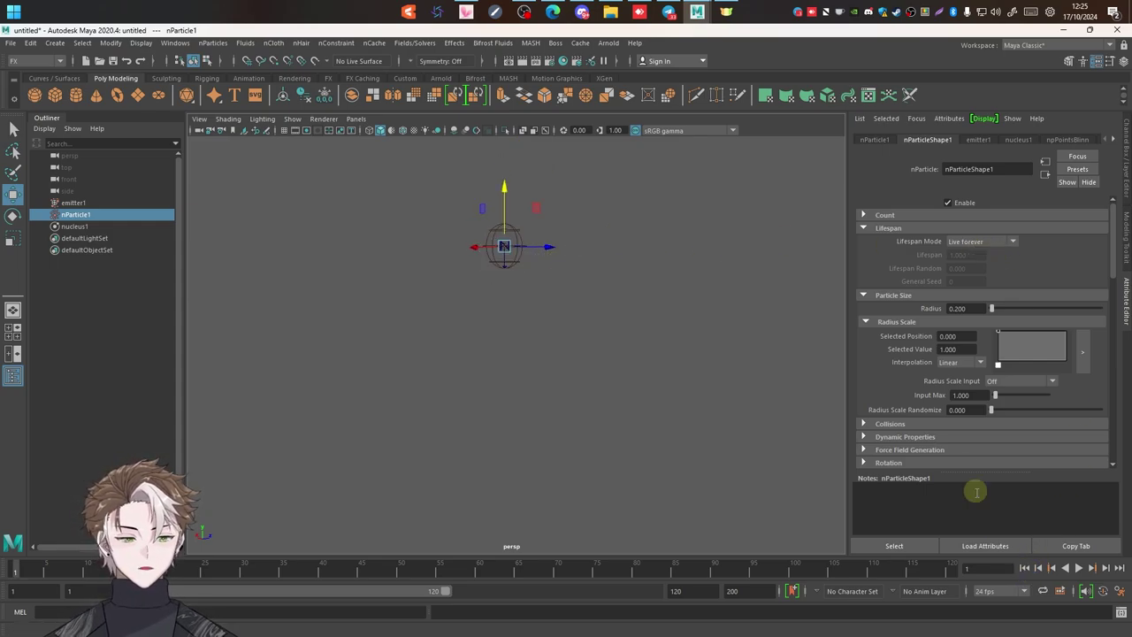
left_click(976, 248)
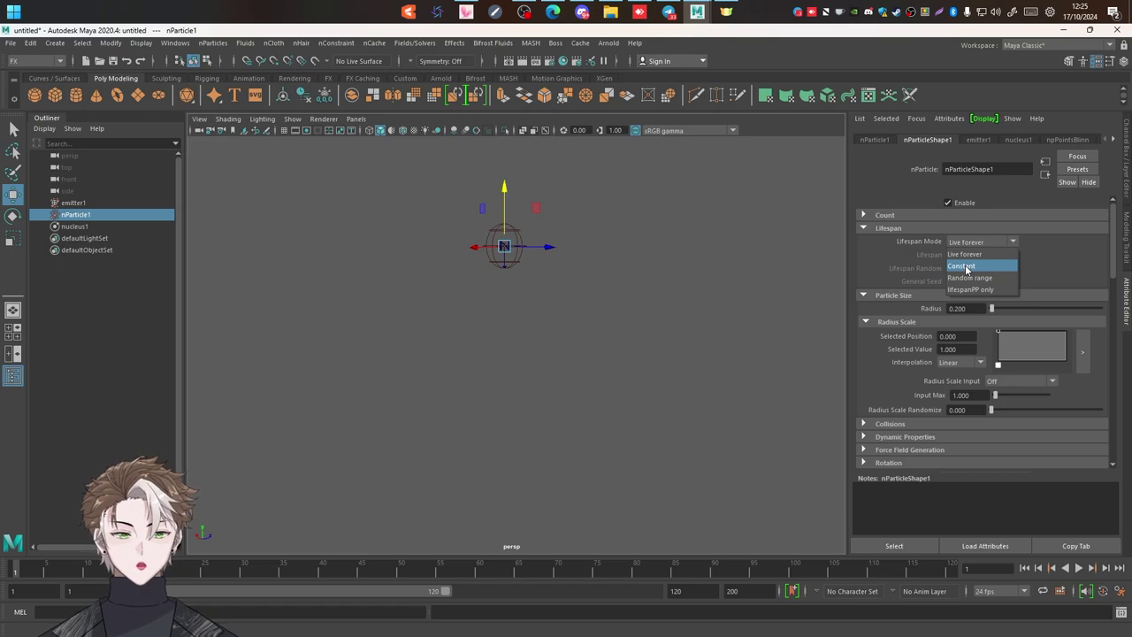
Set Lifespan Mode to Constant and preview the emission.
left_click(966, 268)
left_click(966, 255)
type("0.500")
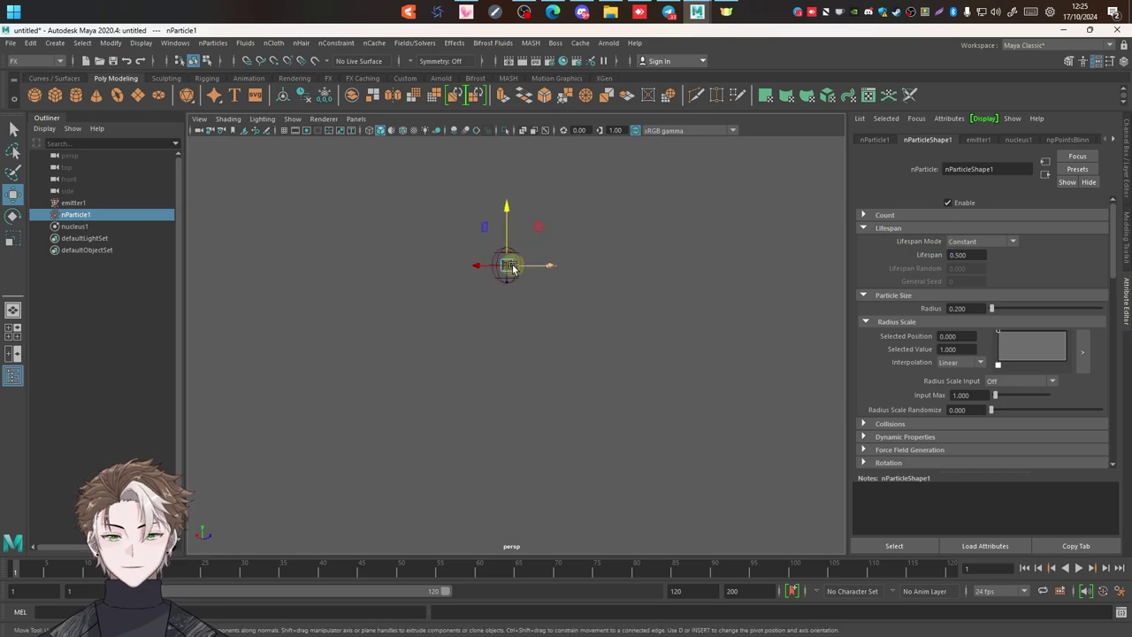
mouse_move(524, 310)
middle_mouse_down("alt")
mouse_move(518, 258)
mouse_move(564, 278)
middle_mouse_up("alt")
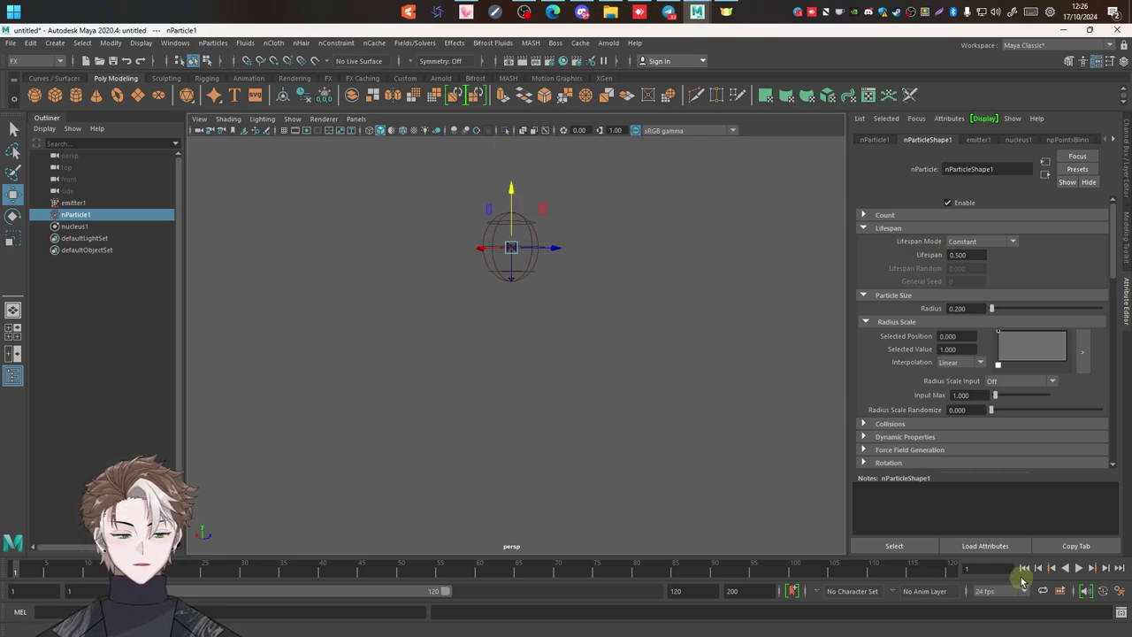
left_click(1079, 568)
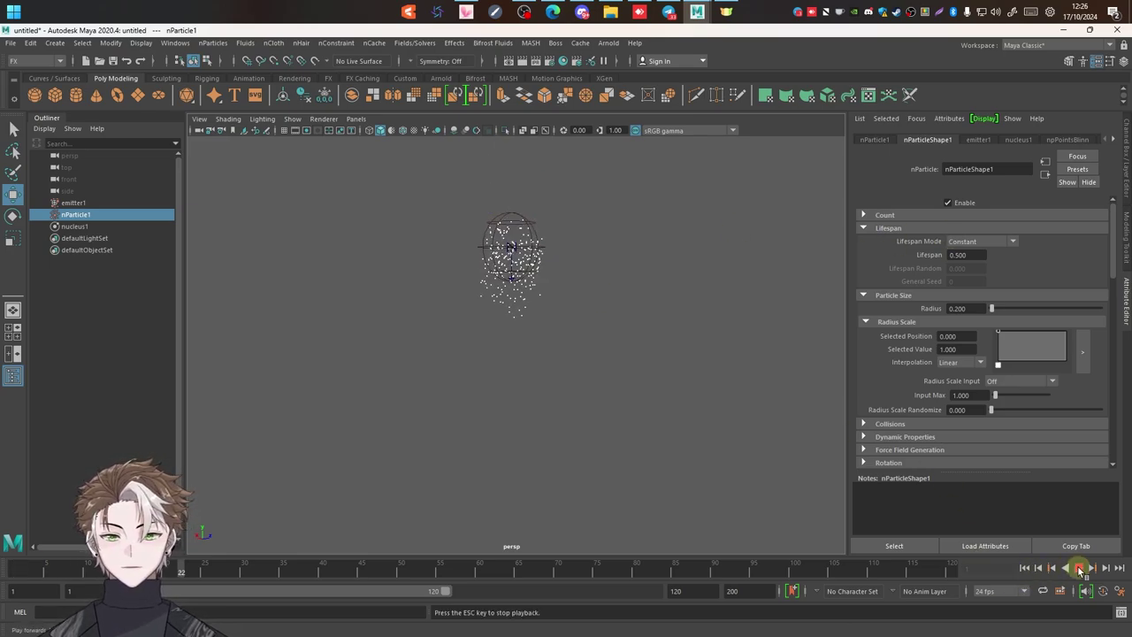
right_click_drag(537, 322, 581, 267, "alt")
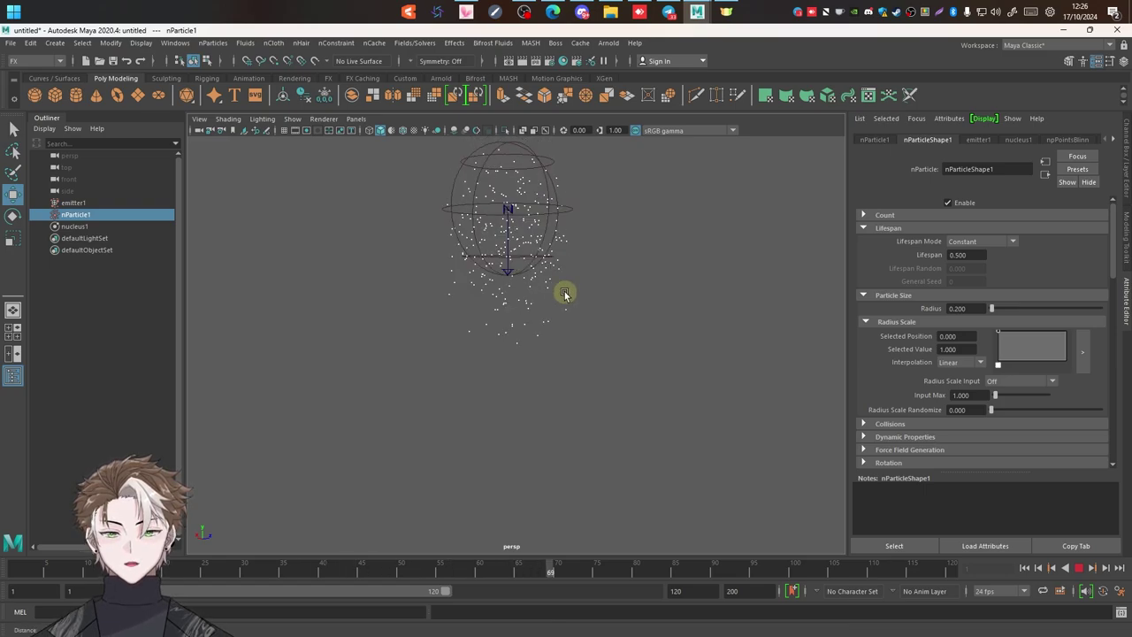
middle_click_drag(581, 267, 589, 285, "alt")
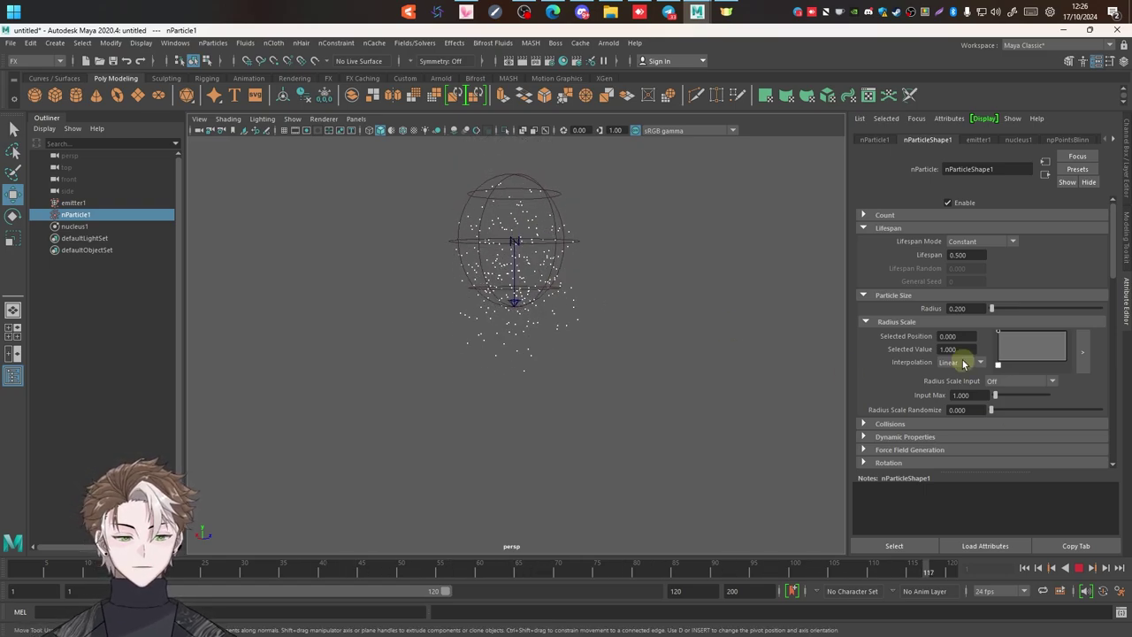
left_click(1080, 568)
Set Lifespan to 2 and replay the simulation from frame 1.
left_click(969, 256)
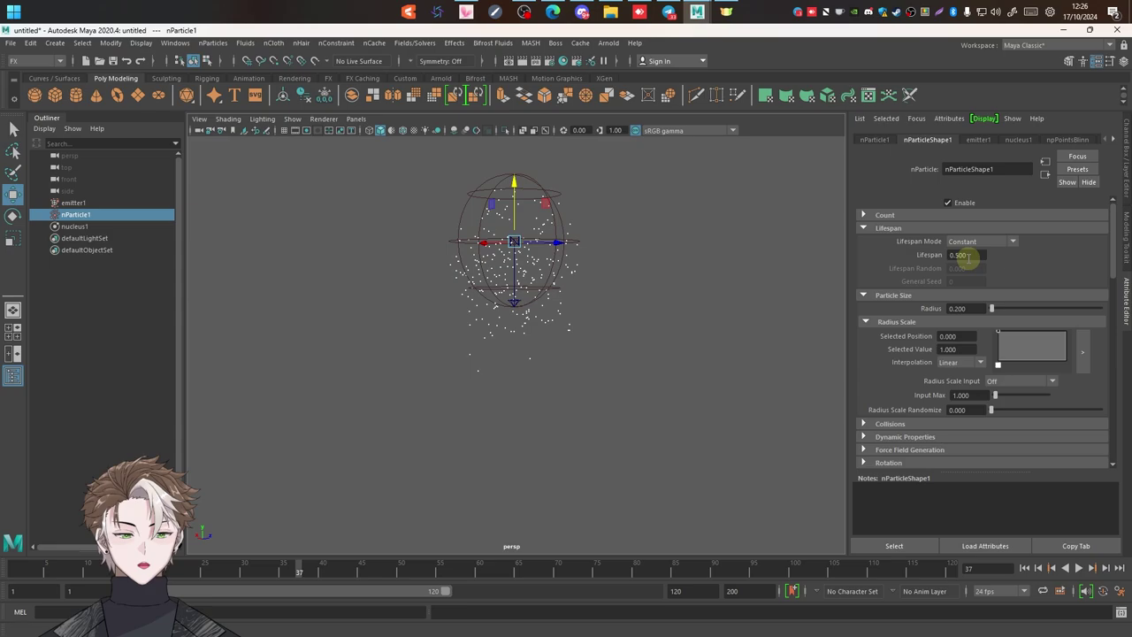
type("2")
key("Tab")
left_click(1024, 567)
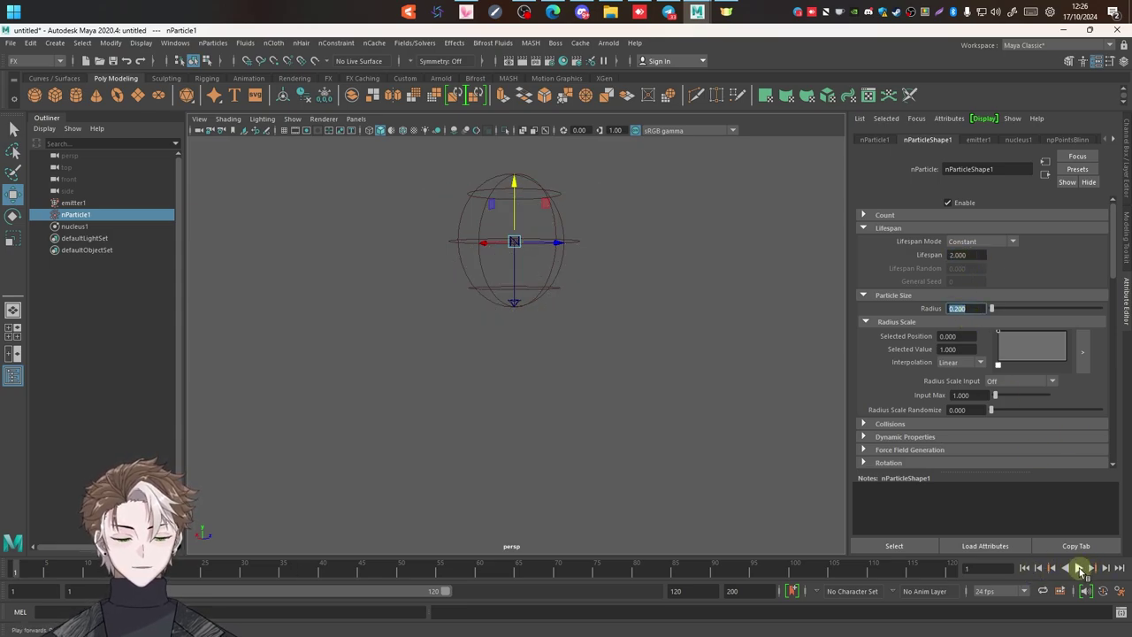
left_click(1080, 568)
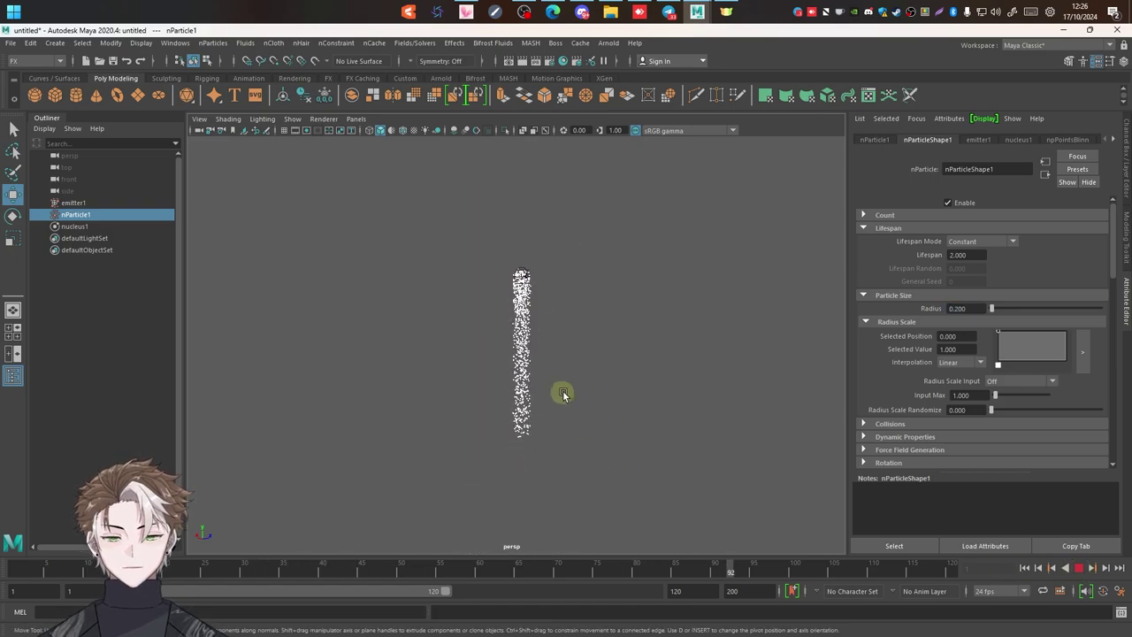
left_click(1080, 568)
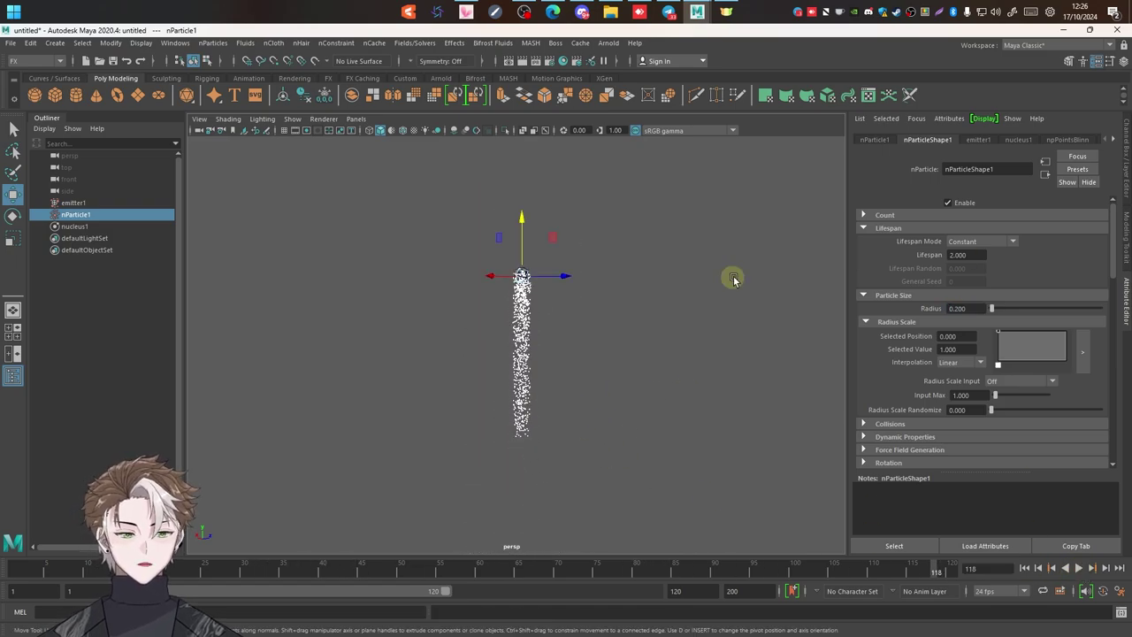
Switch Lifespan Mode to Random range with Lifespan Random 0.5 and play to check.
left_click(1031, 571)
left_click(991, 241)
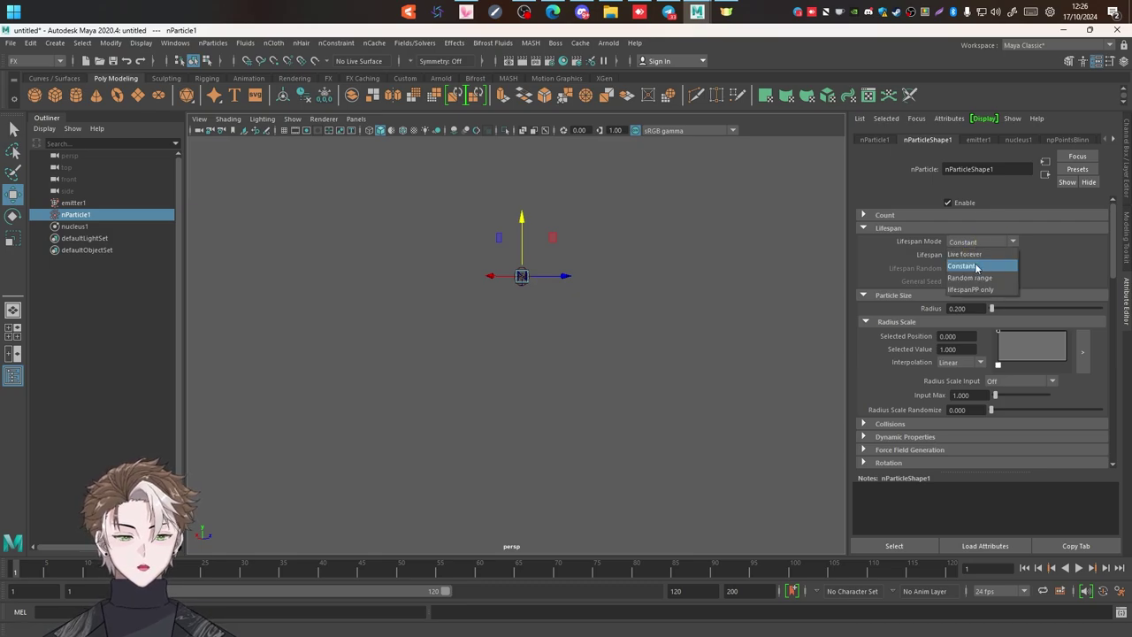
left_click(976, 280)
left_click(976, 267)
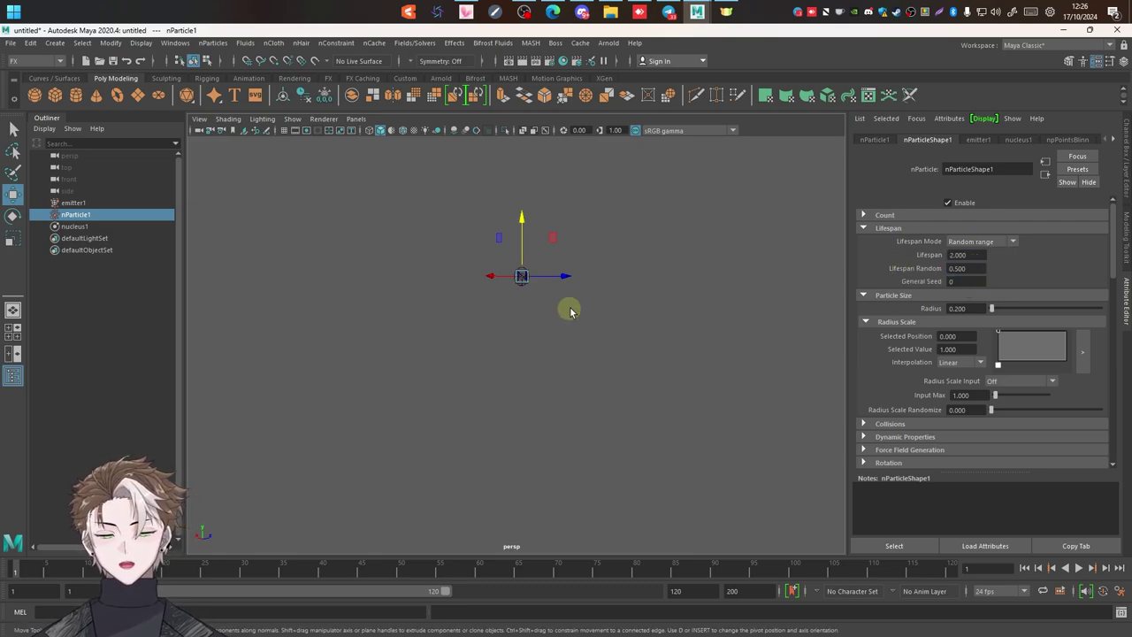
left_click_drag(526, 278, 686, 281)
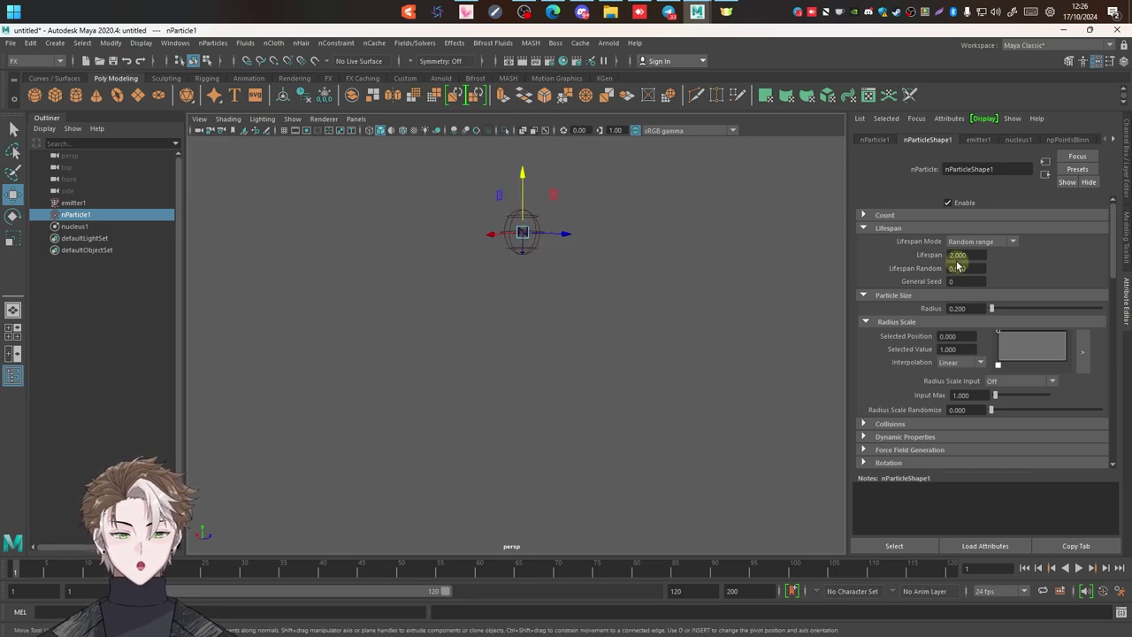
left_click_drag(522, 233, 531, 200)
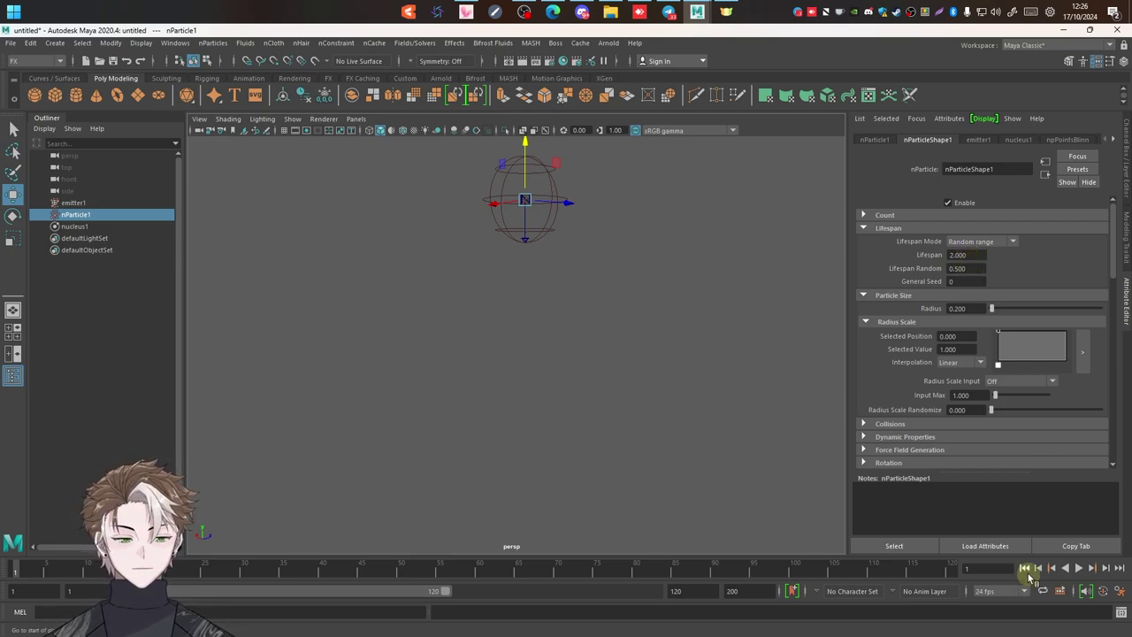
left_click(1078, 569)
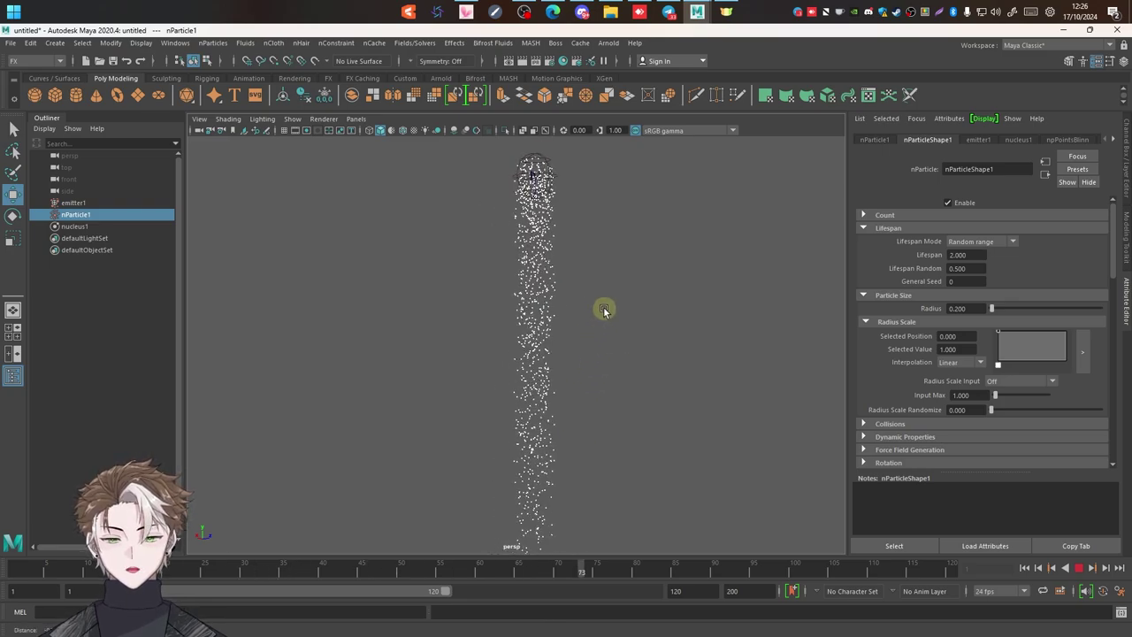
left_click(1078, 569)
Set Lifespan to 1.000 and frame the whole particle box.
double_click(978, 255)
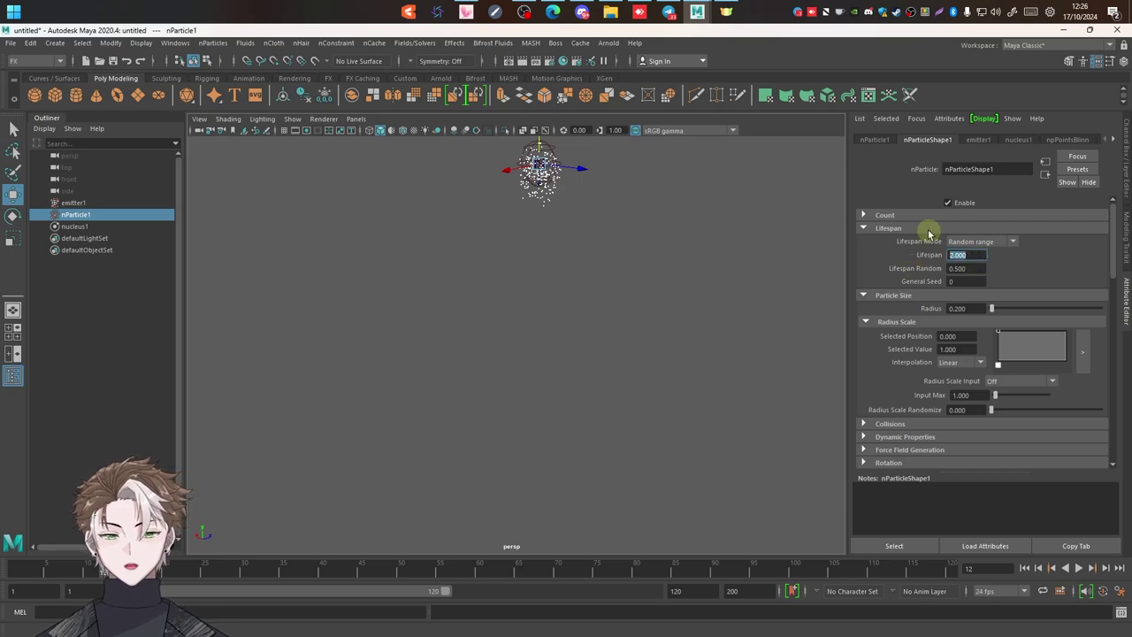
type("1")
key("Return")
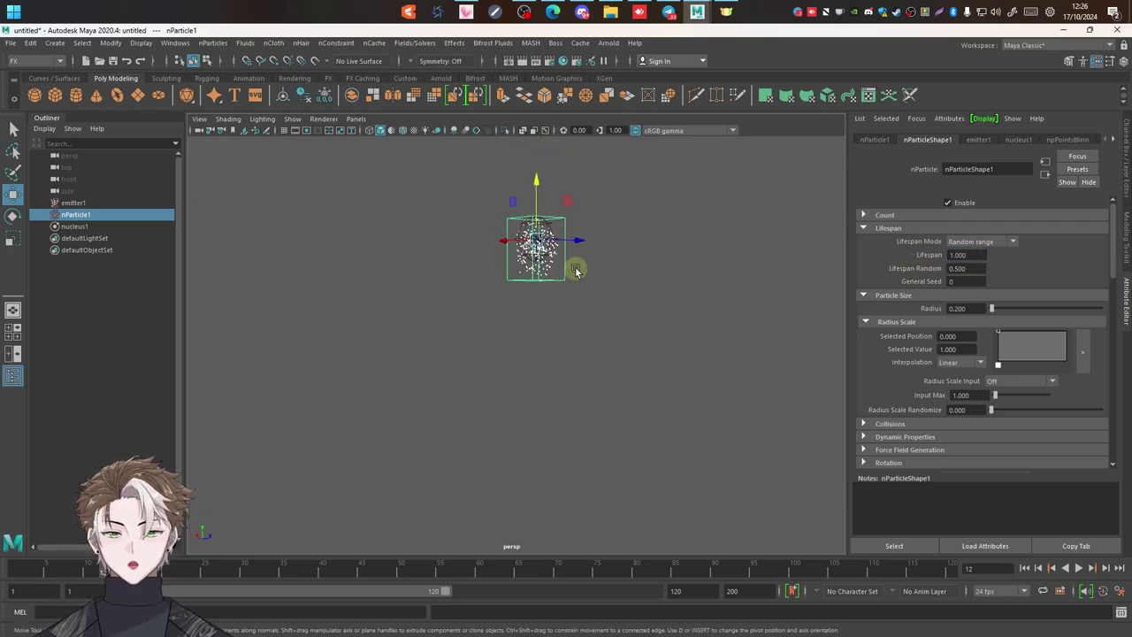
middle_click_drag(618, 244, 647, 304, "alt")
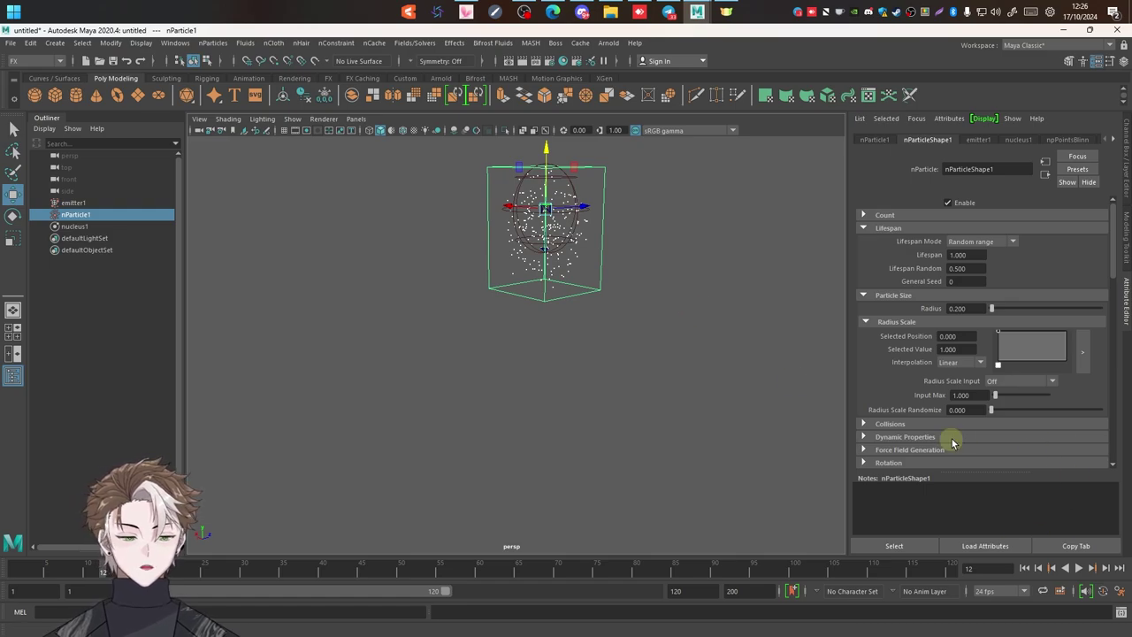
Expand Shading and try the MultiPoint and MultiStreak particle render types.
scroll(902, 345, "down", 3)
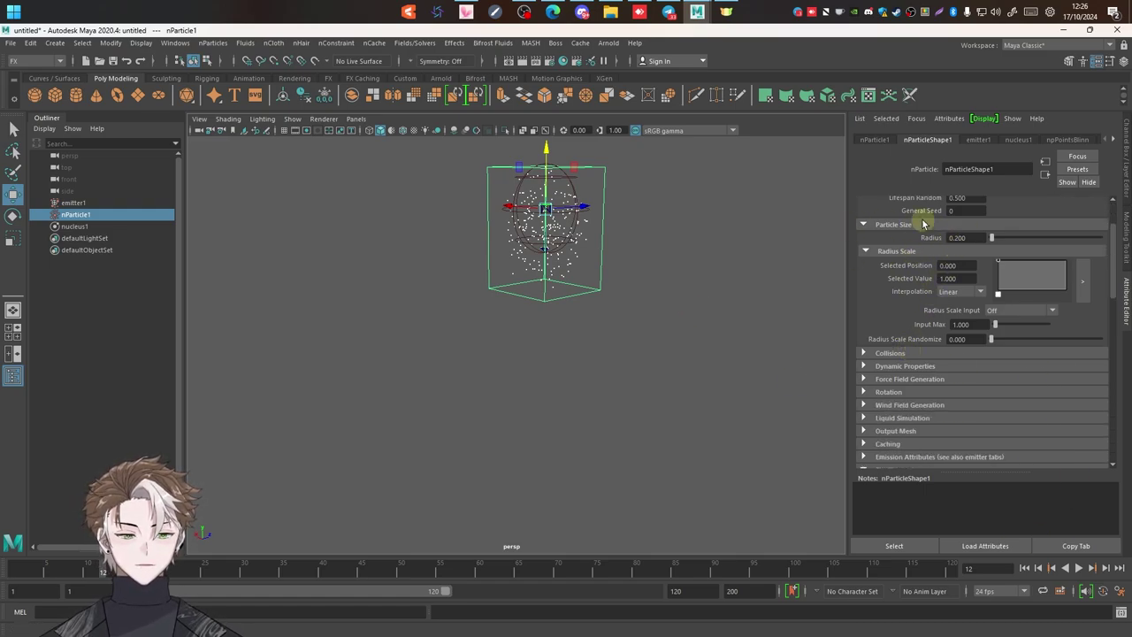
scroll(929, 288, "down", 2)
scroll(929, 288, "down", 2)
scroll(927, 288, "down", 3)
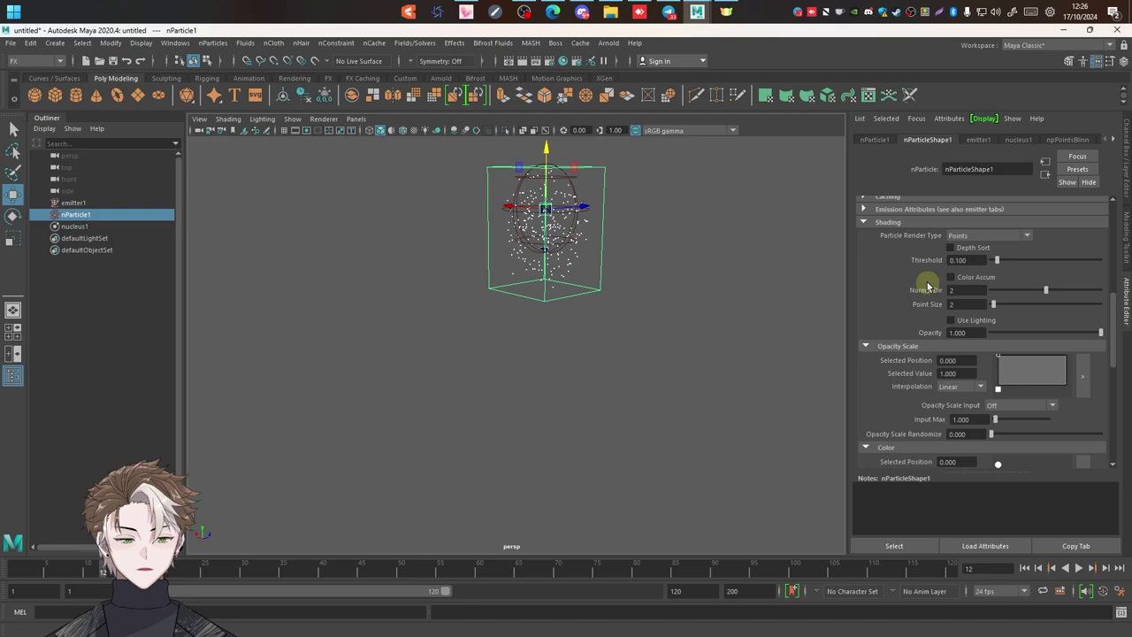
scroll(905, 273, "up", 2)
left_click(868, 296)
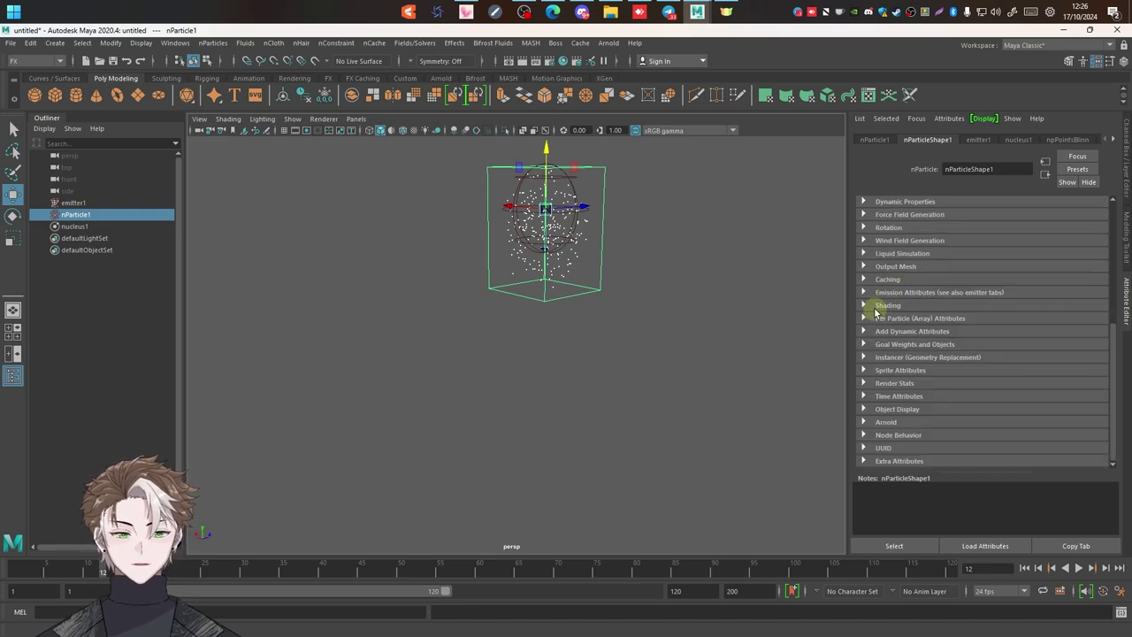
left_click(930, 307)
left_click(958, 320)
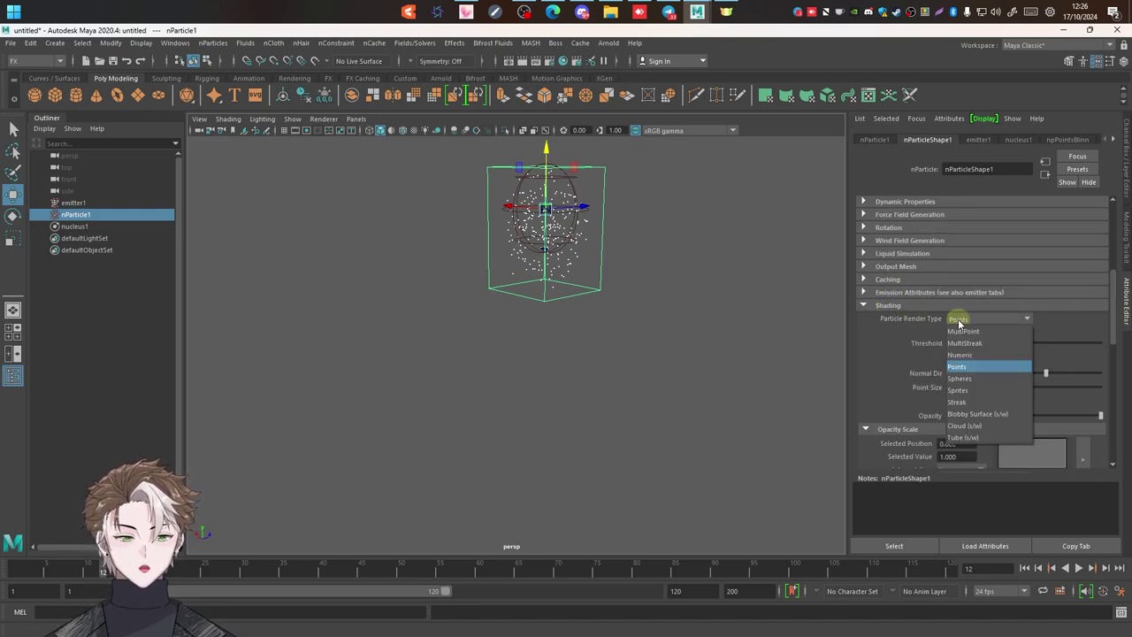
left_click(968, 326)
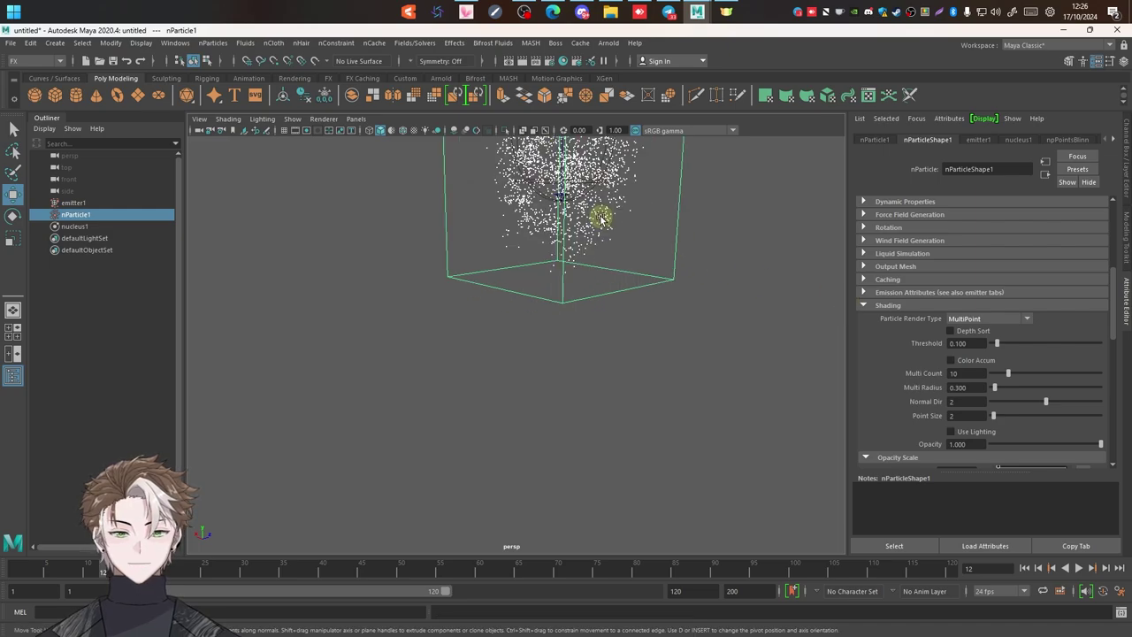
left_click(964, 319)
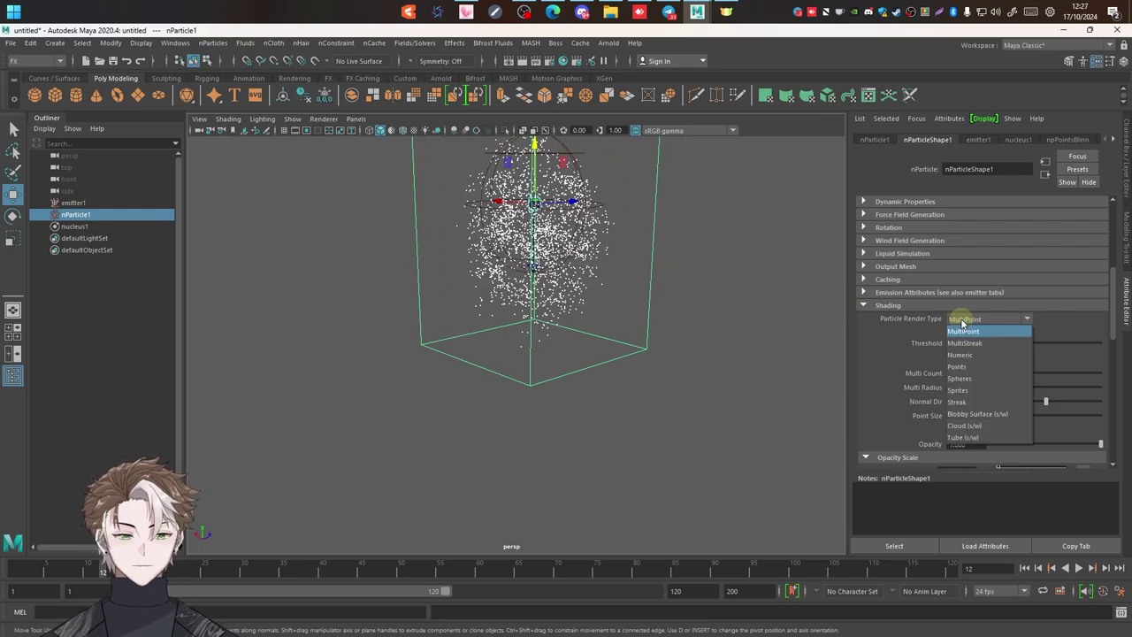
left_click(968, 342)
Try Numeric, Blobby Surface and Cloud render types, then settle on Spheres.
left_click(971, 320)
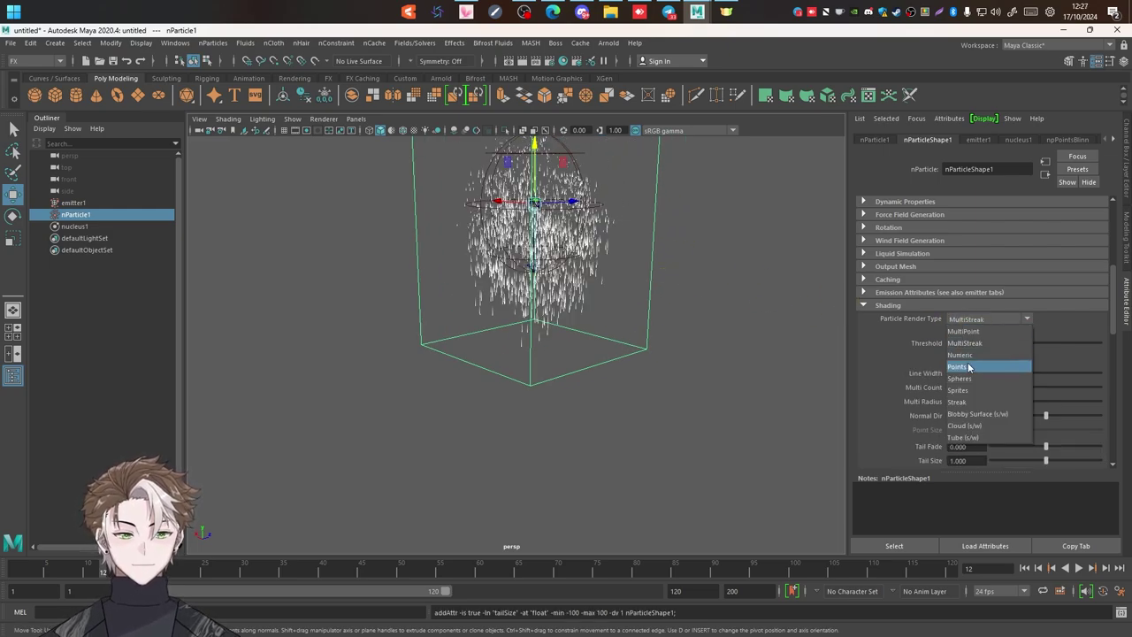
left_click(967, 357)
left_click(972, 323)
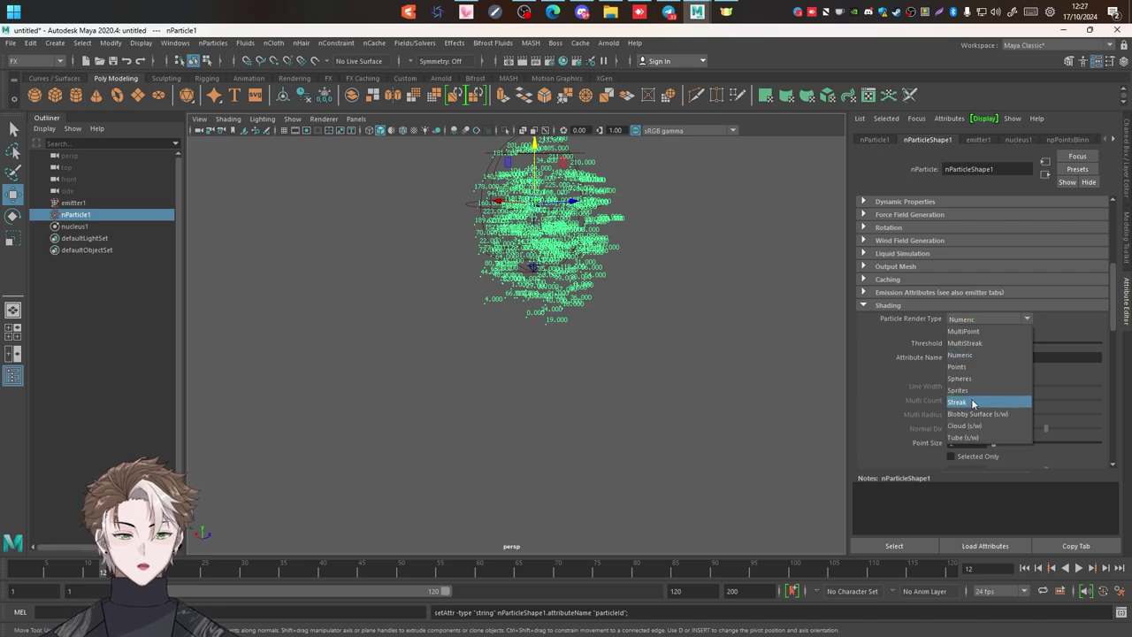
left_click(966, 410)
left_click(977, 319)
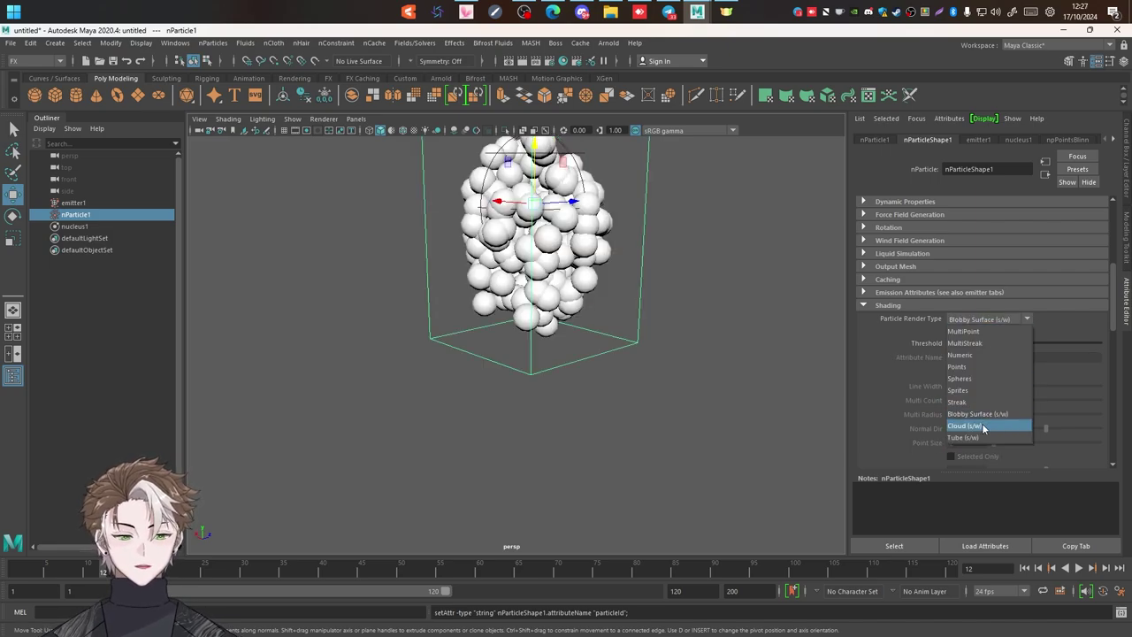
left_click(968, 422)
left_click(993, 324)
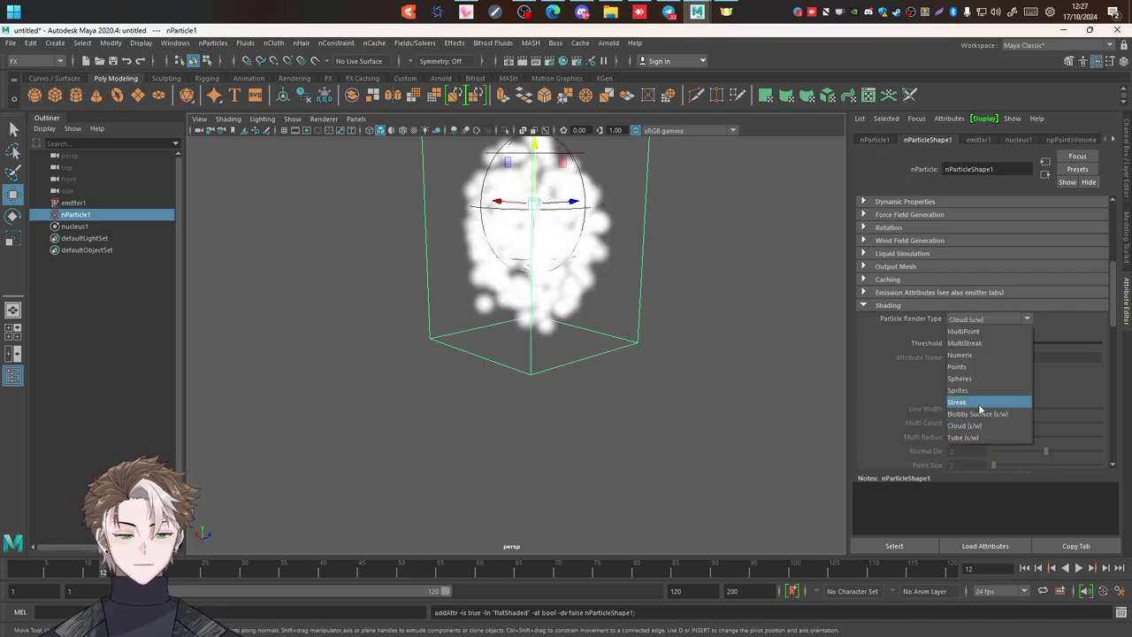
left_click(978, 387)
scroll(677, 334, "down", 5)
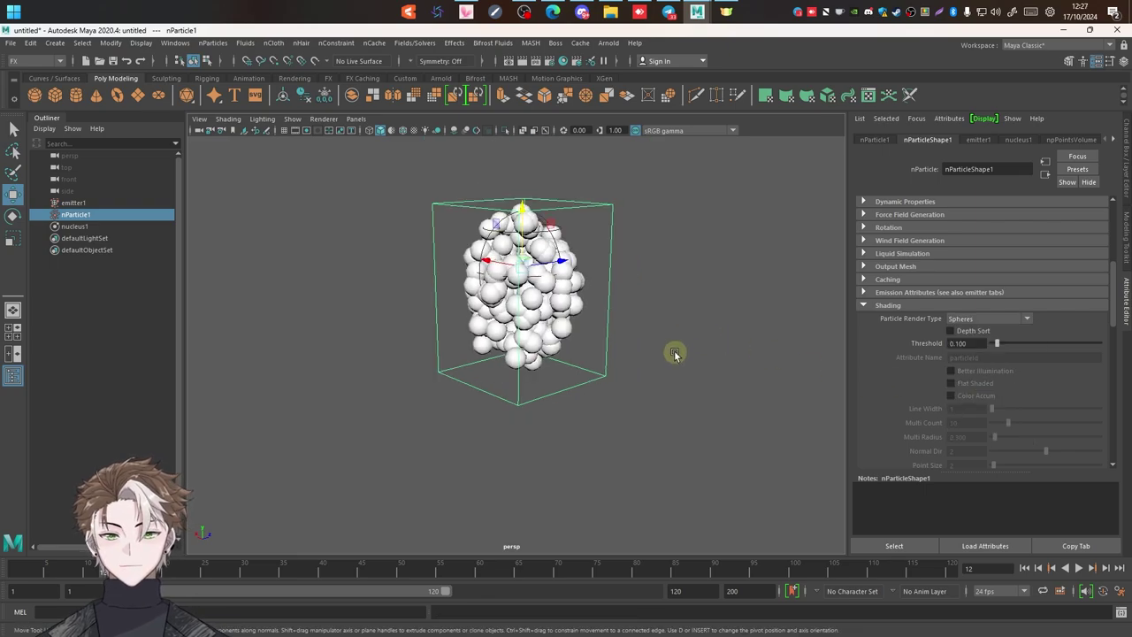
left_click_drag(1115, 304, 1112, 218)
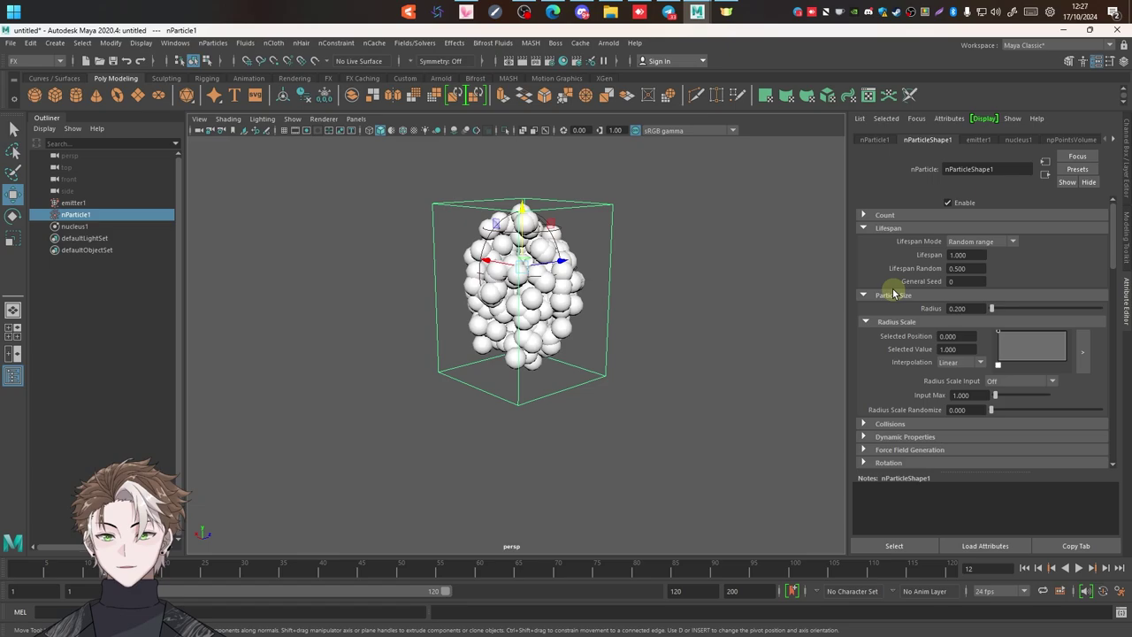
Set the particle Radius to 1, then fine-tune it with the slider to about 0.109.
left_click(960, 308)
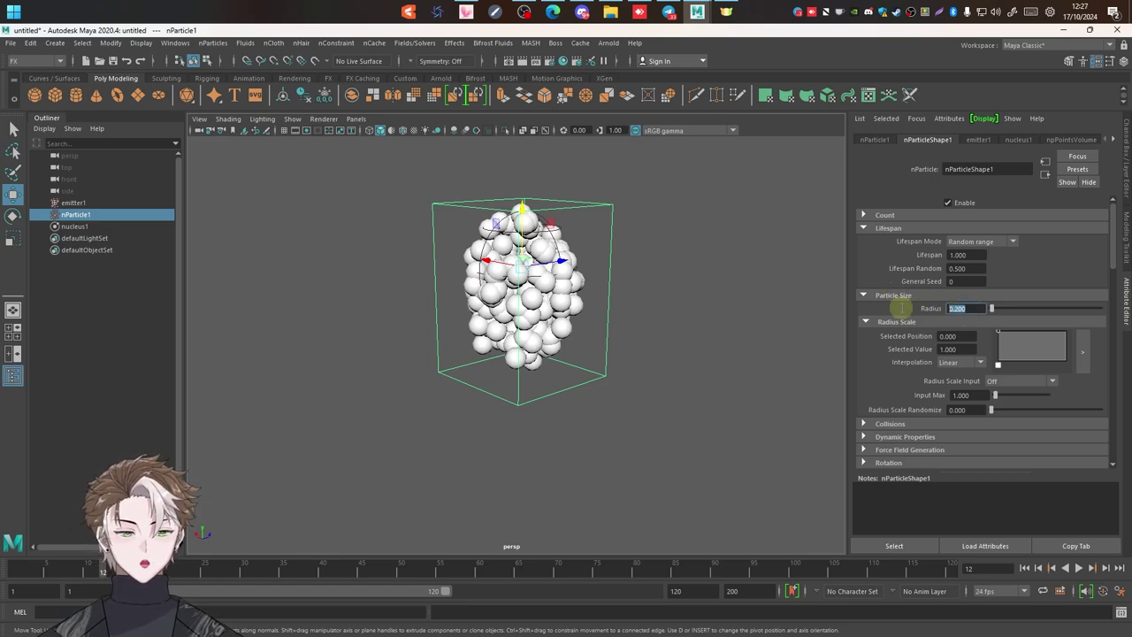
type("1")
key("Return")
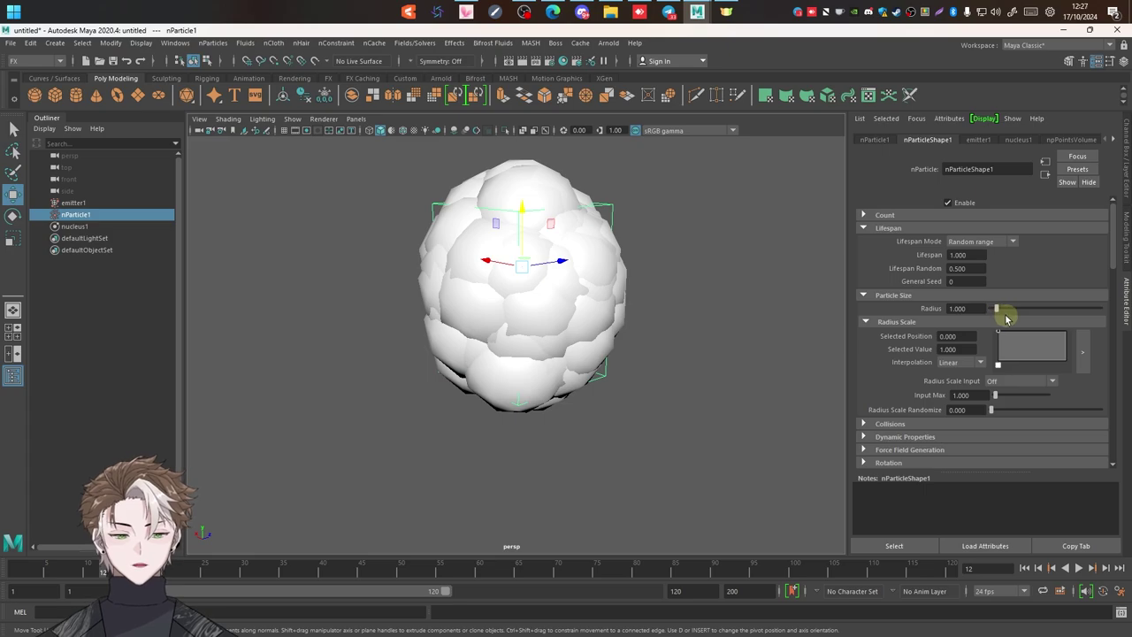
left_click_drag(1006, 316, 993, 322)
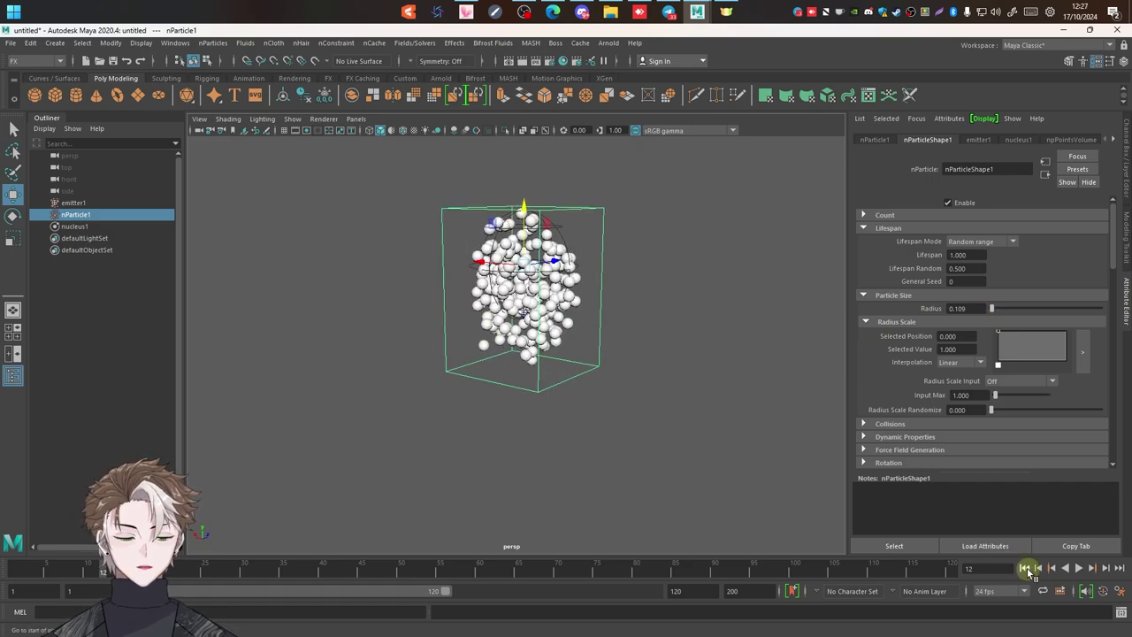
Play the simulation to preview the small spheres, then stop and rewind to frame 1.
left_click(1029, 571)
left_click(1079, 569)
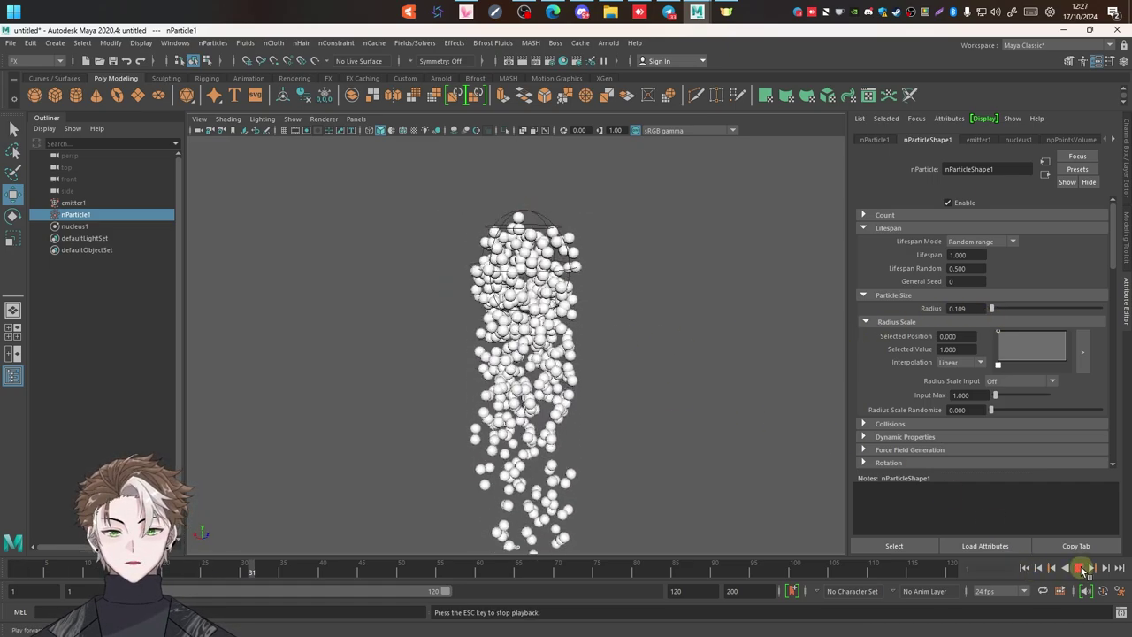
scroll(619, 433, "down", 3)
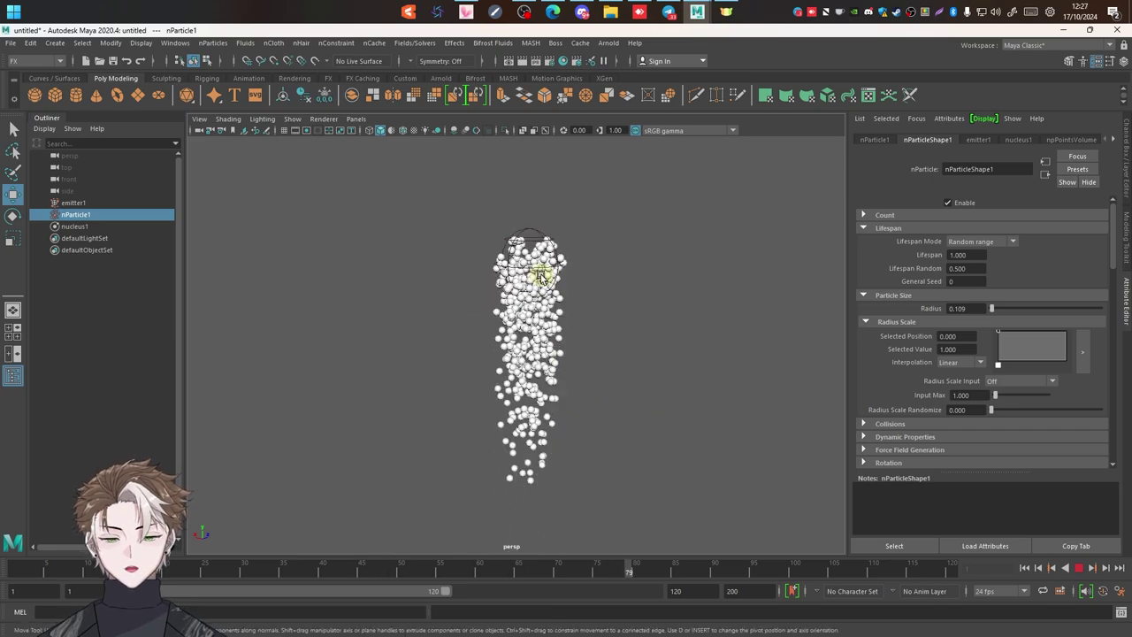
left_click(1079, 569)
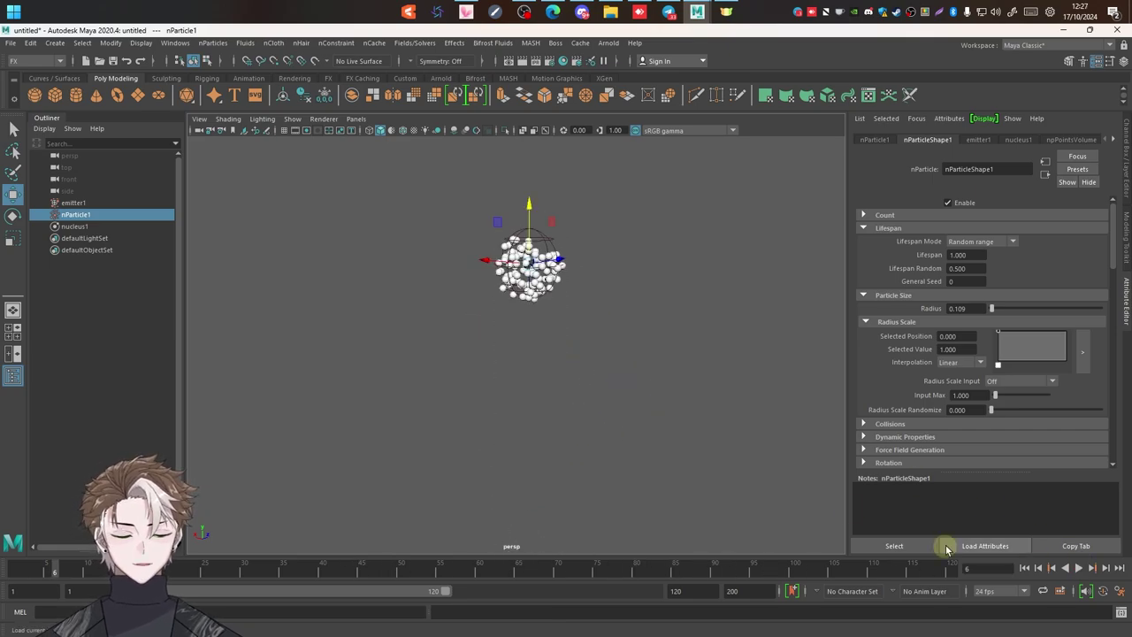
left_click(1028, 571)
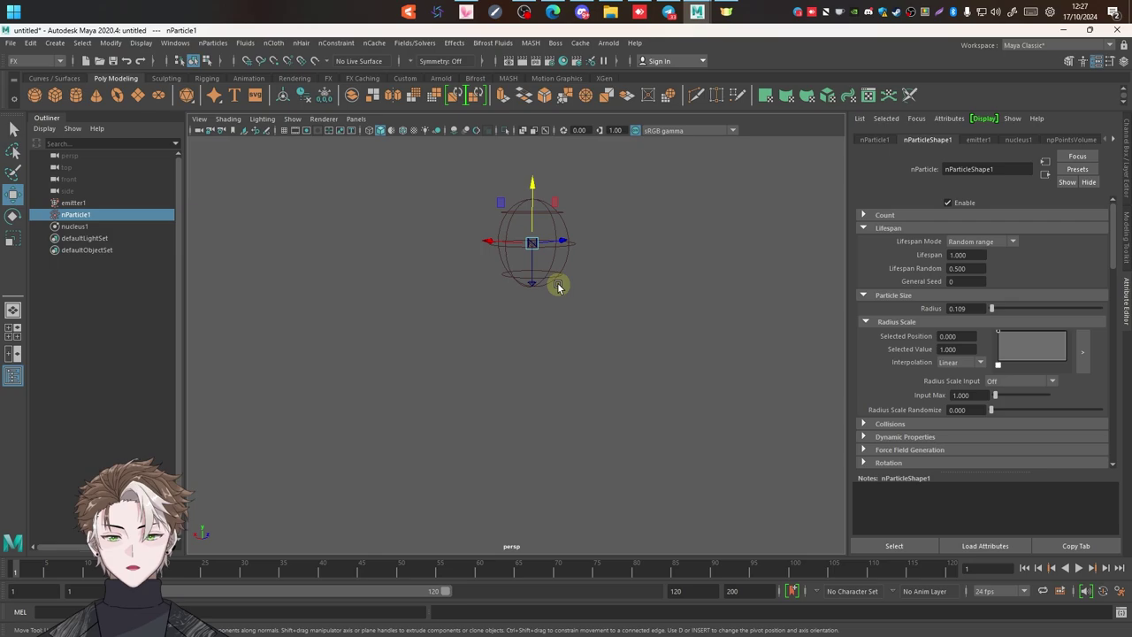
In the enlarged Radius Scale ramp editor, delete the three interior keys and add an end key at 0.
middle_click_drag(573, 323, 564, 312, "alt")
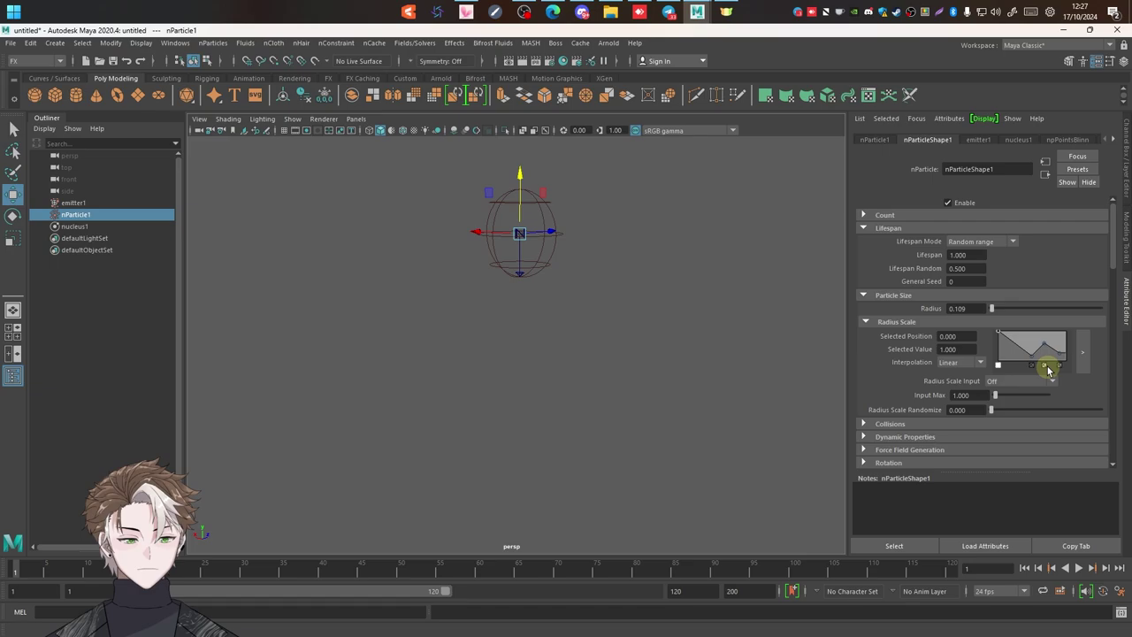
left_click(1081, 352)
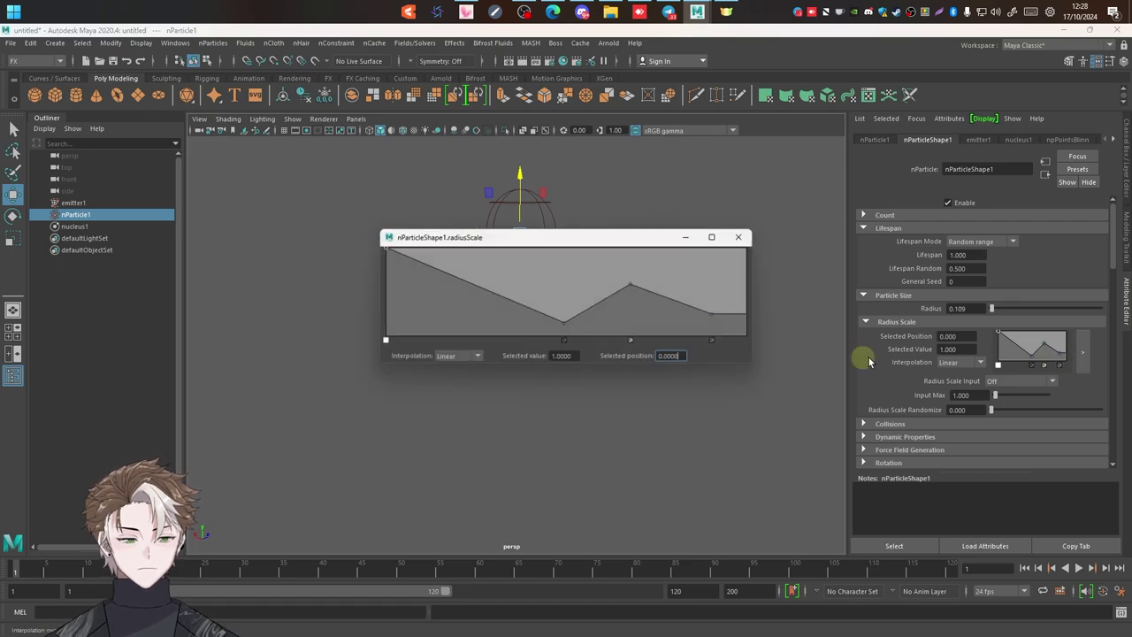
left_click(566, 343)
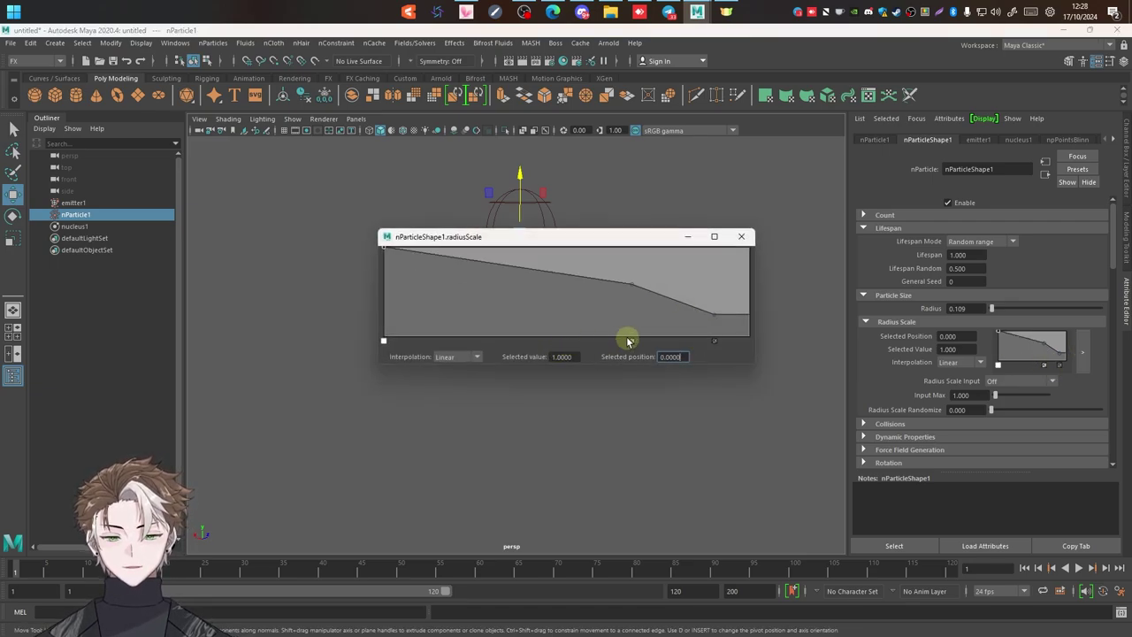
left_click(632, 343)
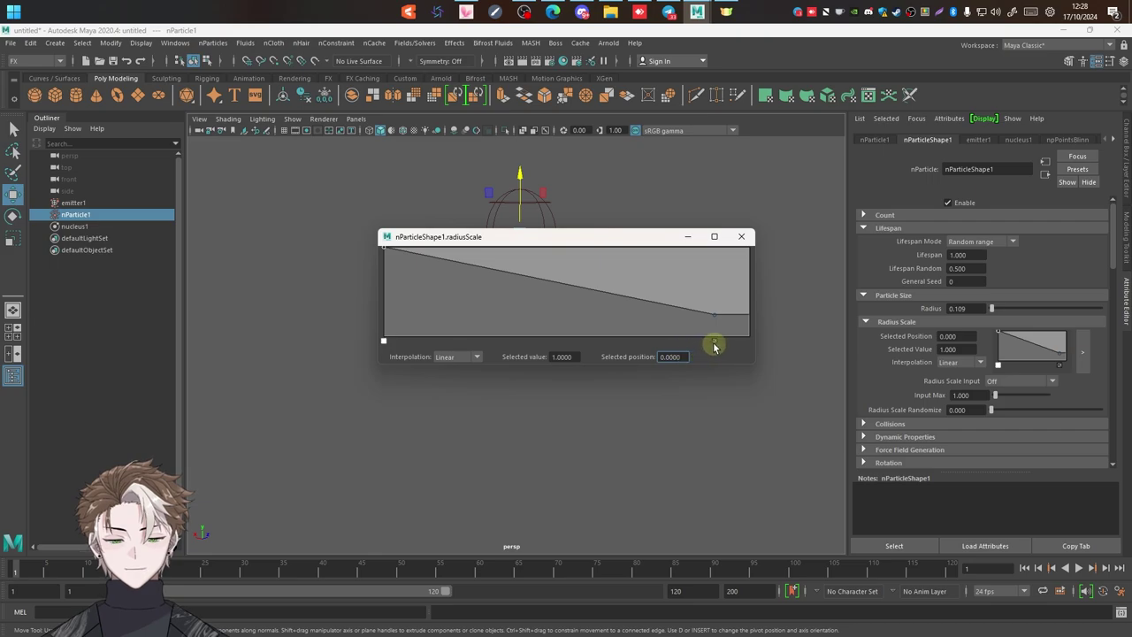
left_click(715, 343)
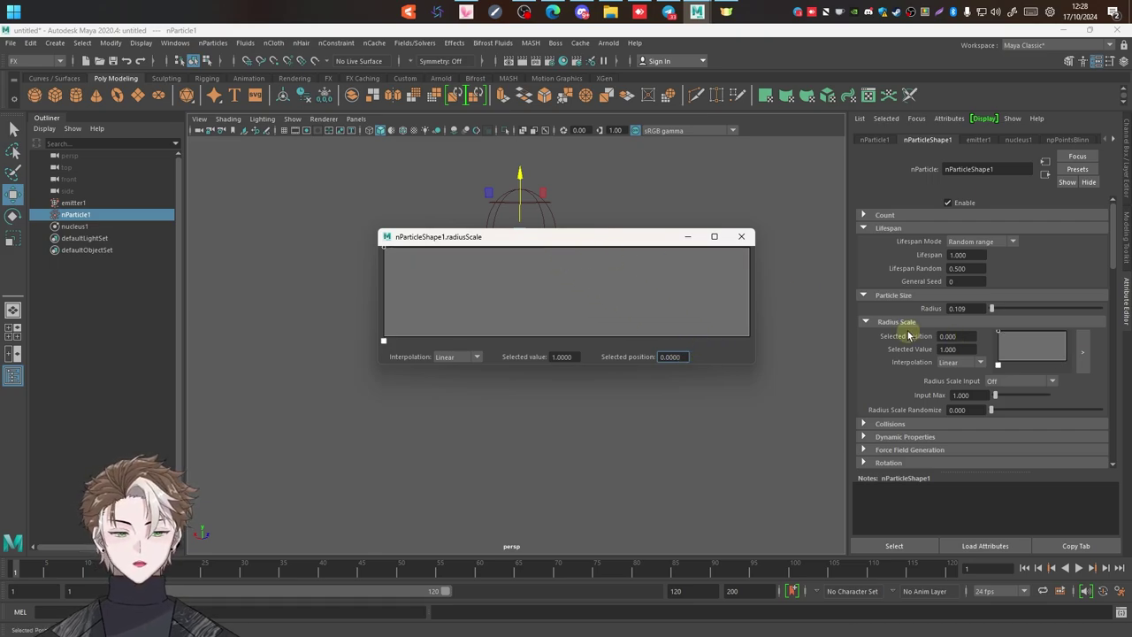
mouse_move(731, 274)
left_mouse_down()
mouse_move(730, 260)
mouse_move(759, 343)
mouse_move(638, 271)
mouse_move(749, 343)
left_mouse_up()
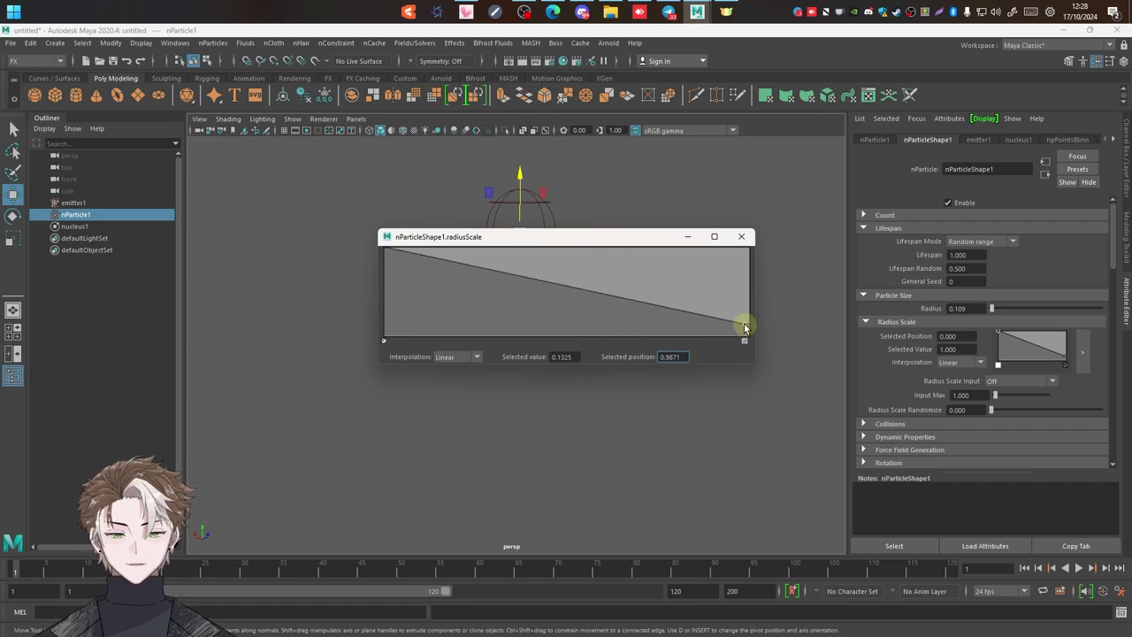
Preview the linear falloff in playback, rewind, and quit the Telegram app.
left_click_drag(570, 242, 779, 160)
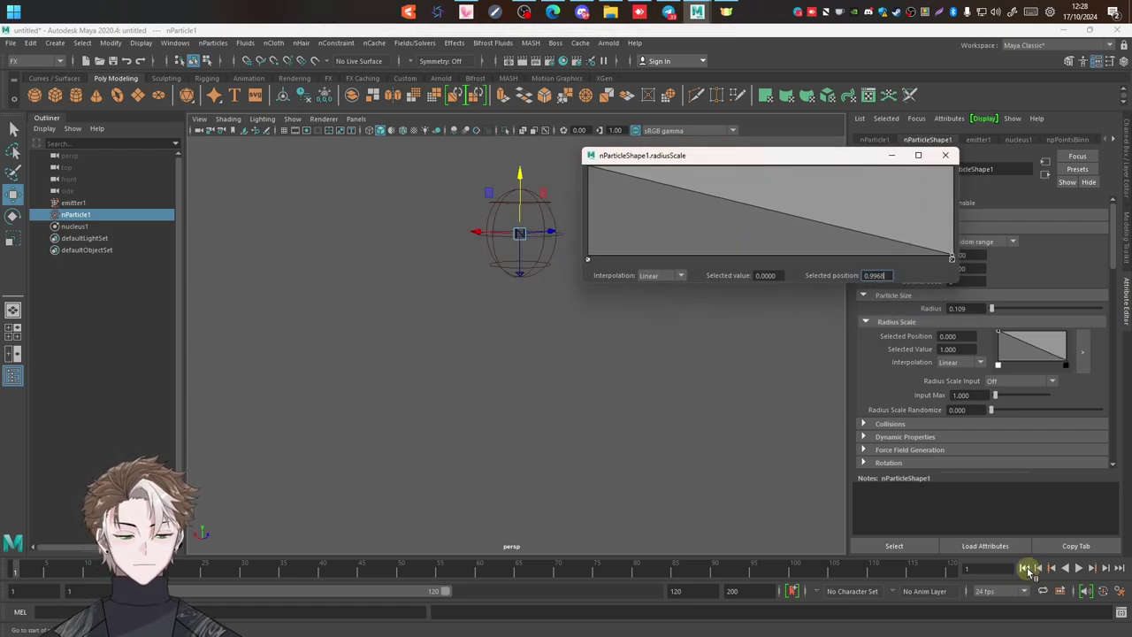
left_click(1080, 569)
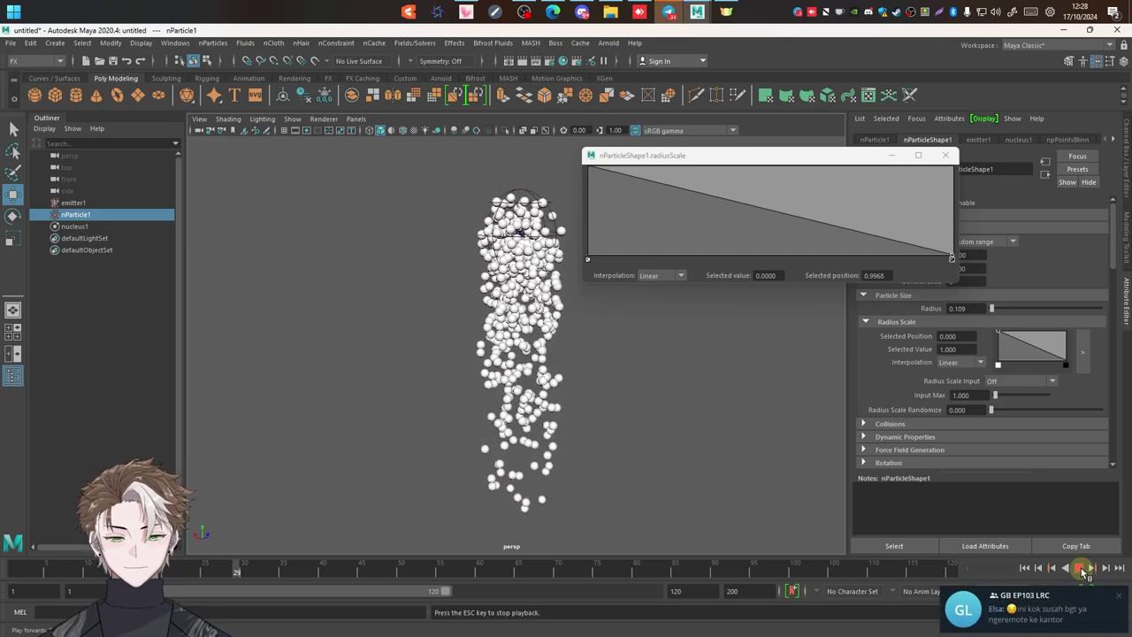
left_click(1081, 570)
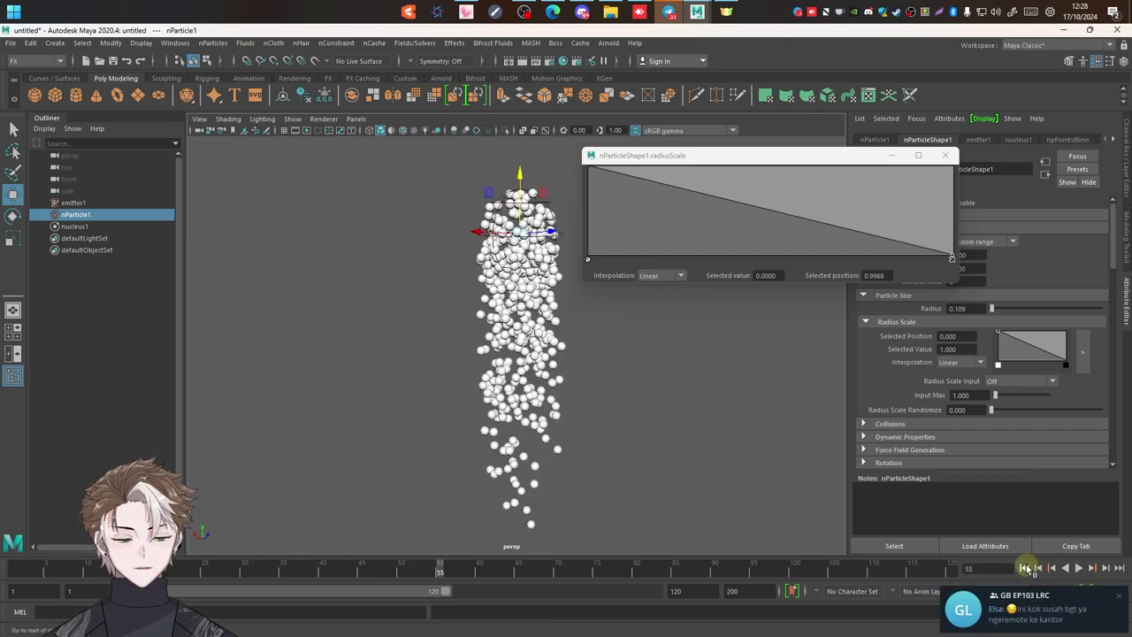
left_click(1025, 568)
left_click(1120, 599)
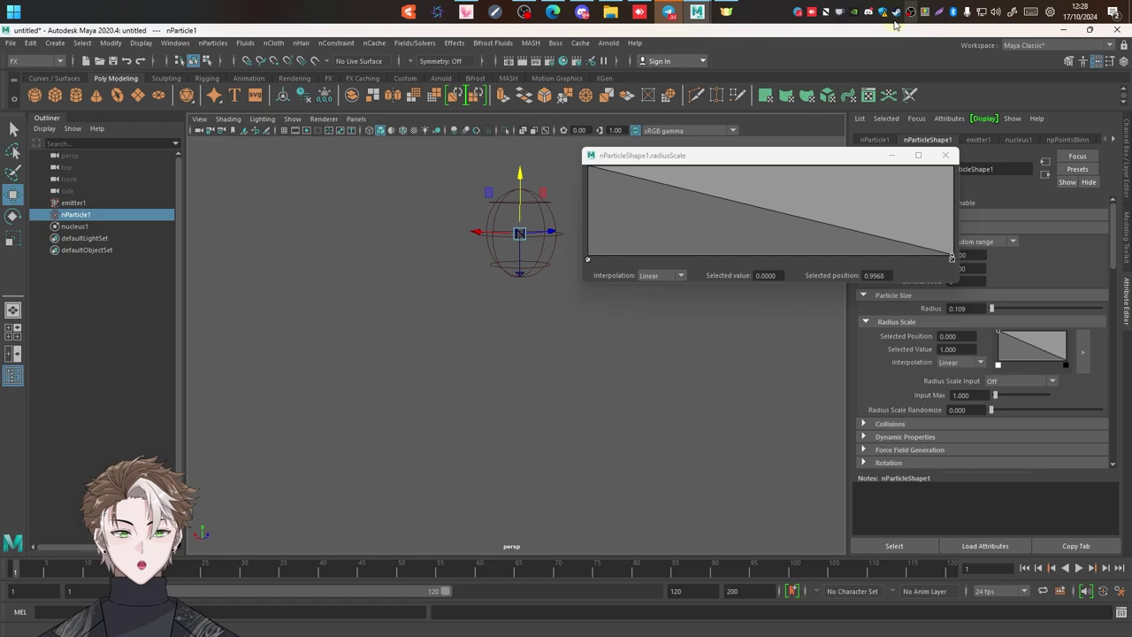
right_click(798, 12)
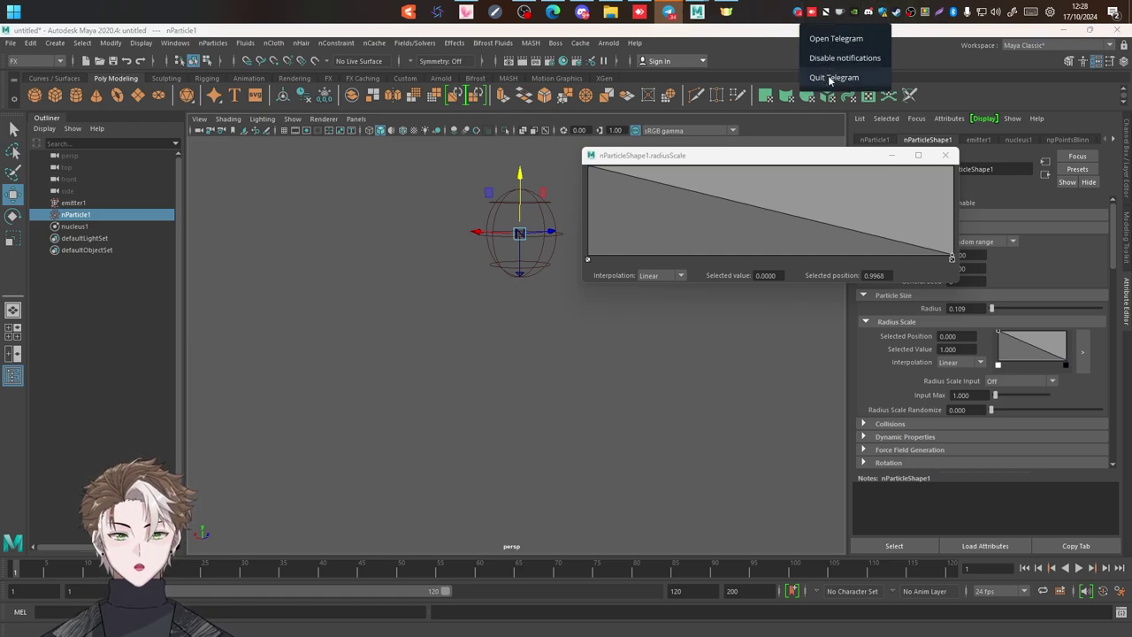
left_click(823, 78)
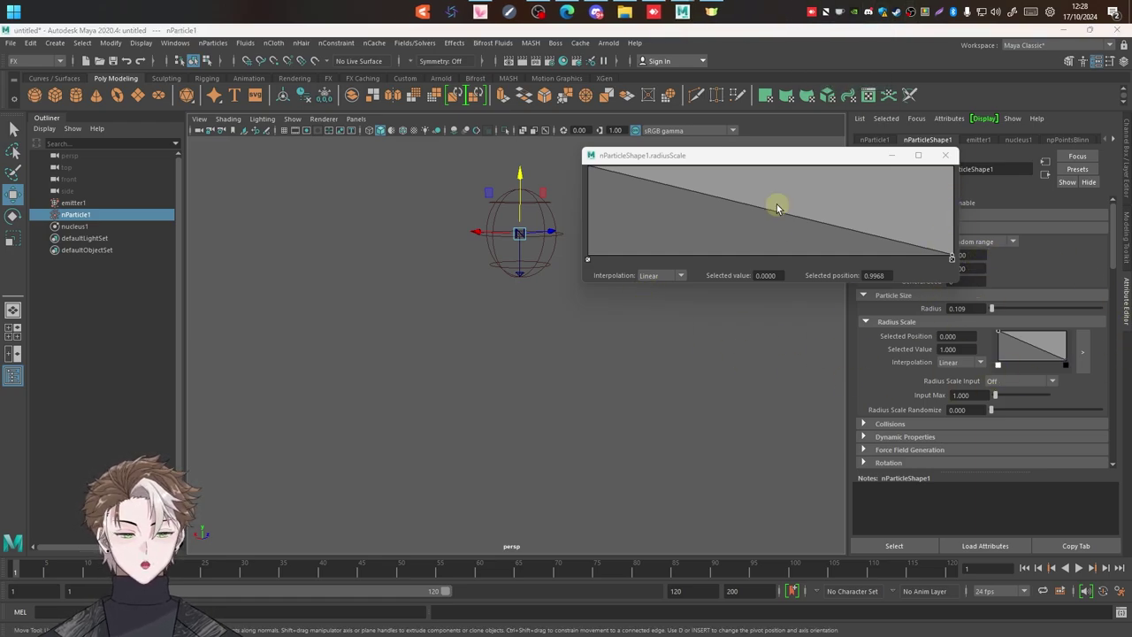
left_click_drag(783, 161, 774, 134)
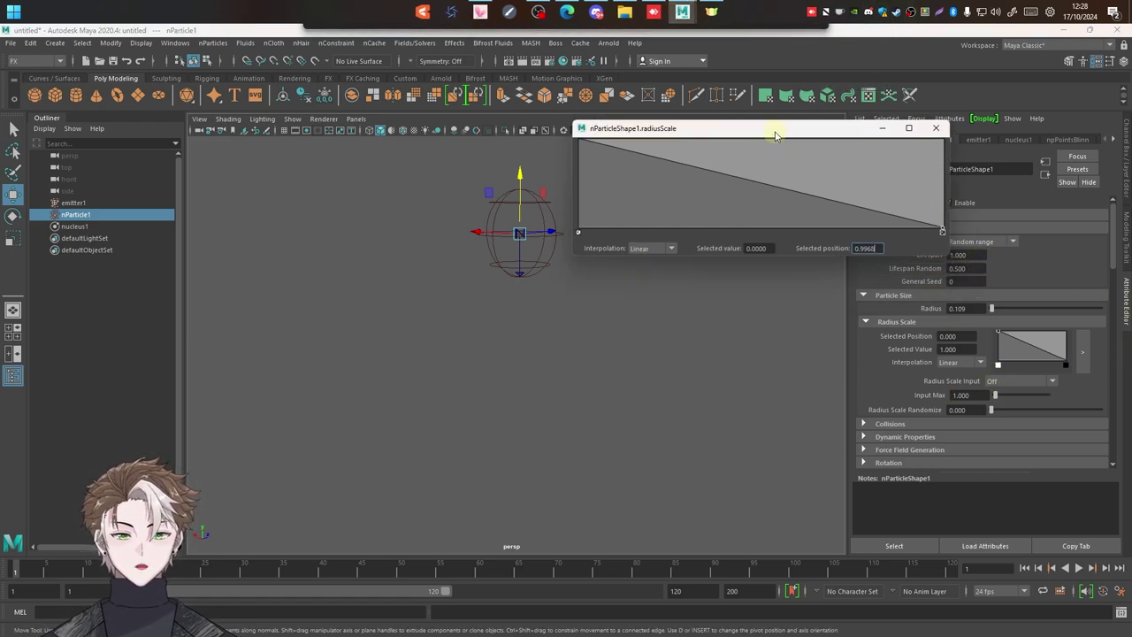
Set Radius Scale Input to Age and play the simulation to check particle sizes.
left_click(993, 381)
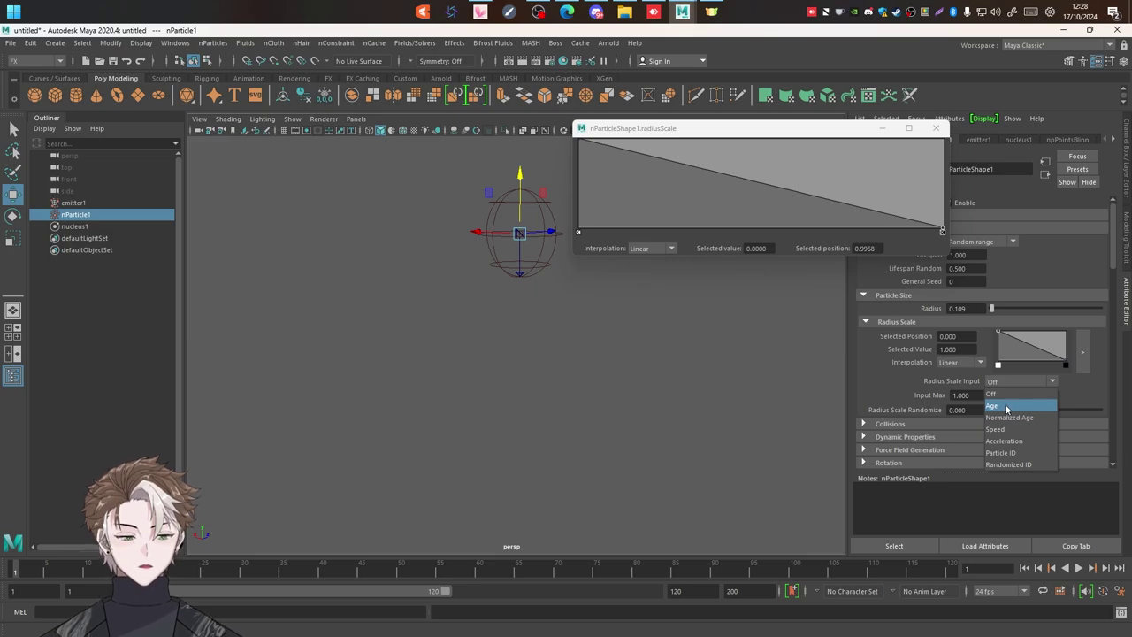
left_click(1006, 407)
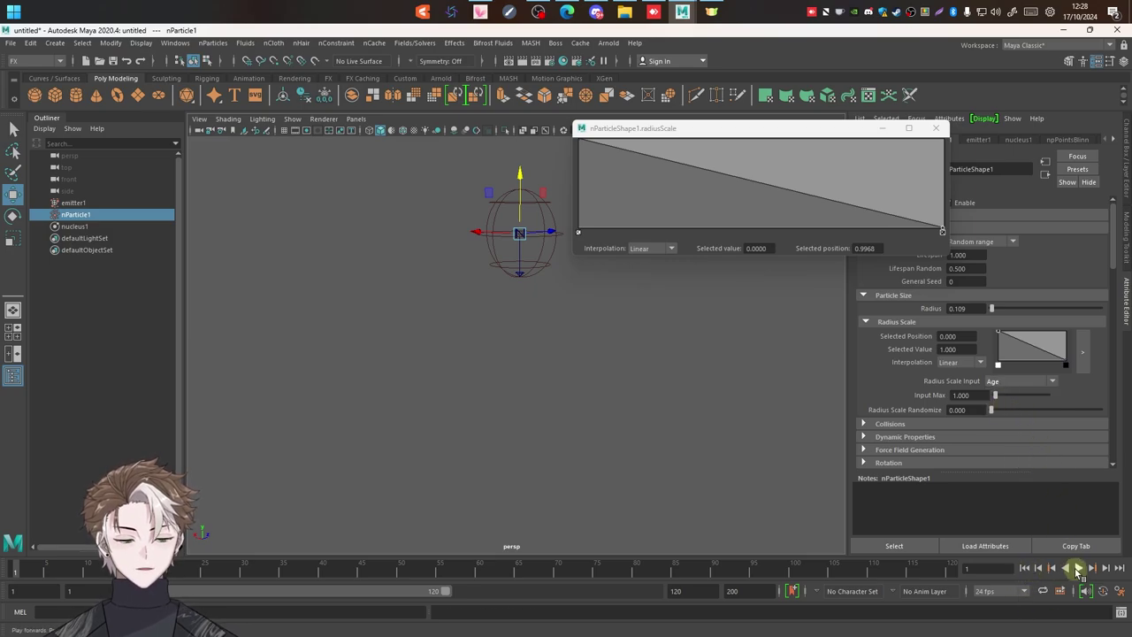
left_click(1077, 568)
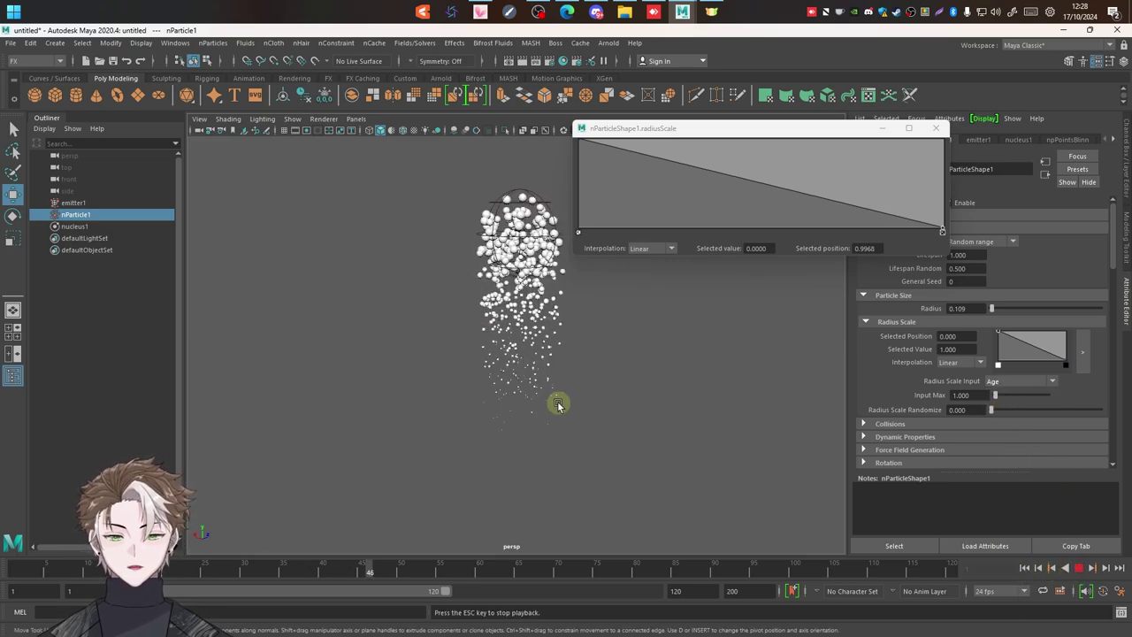
right_click_drag(537, 323, 589, 326, "alt")
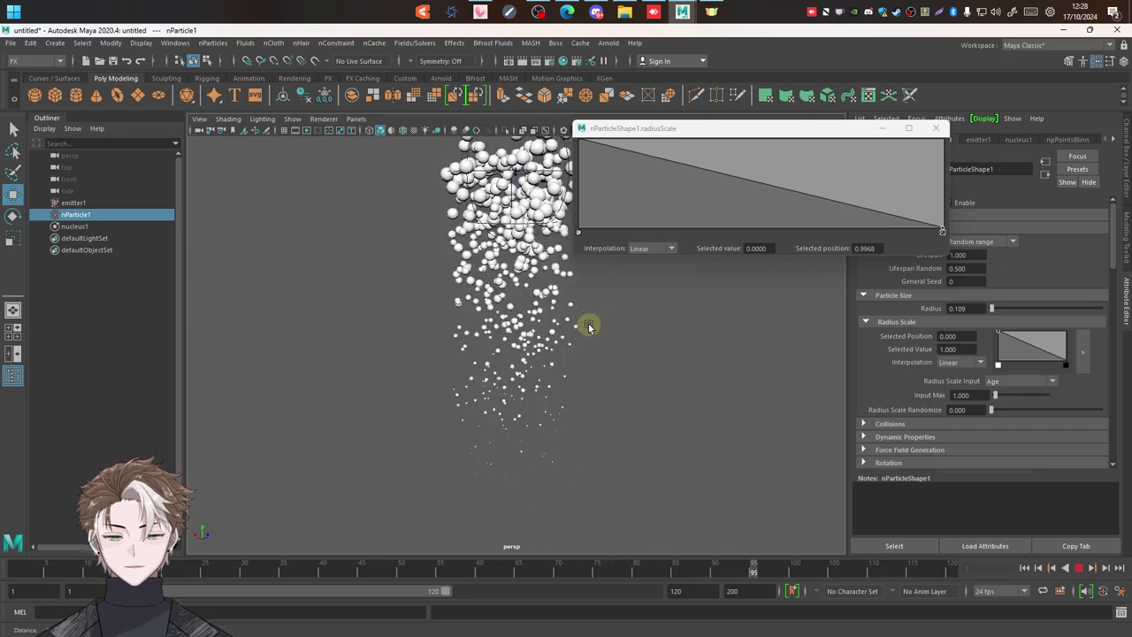
left_click(1080, 568)
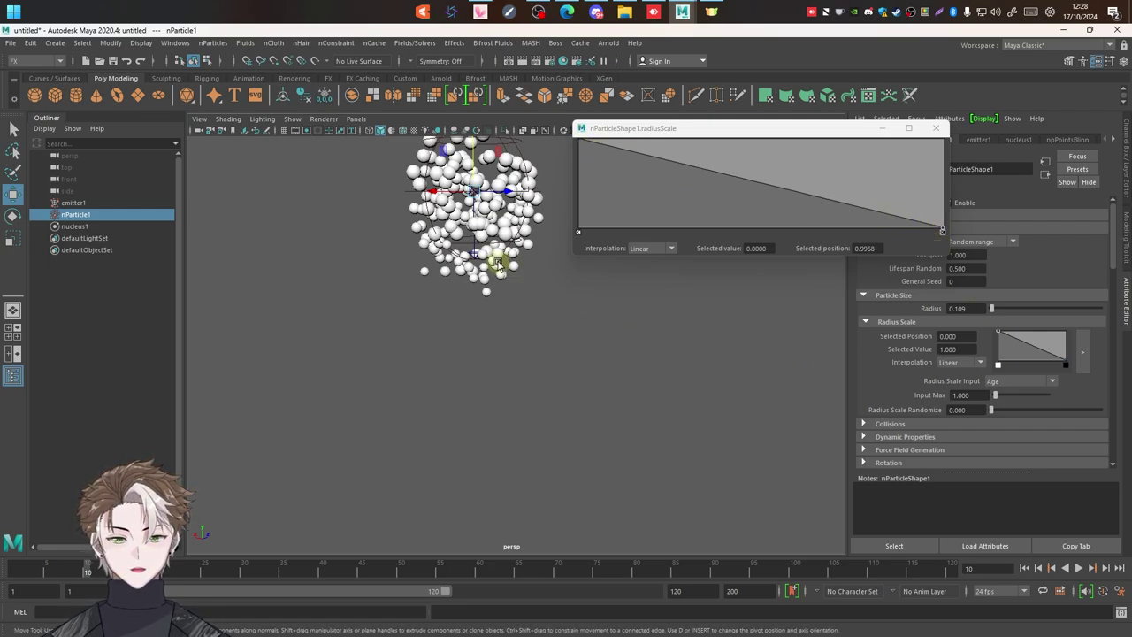
Replay to frame 71, then raise the ramp's right key to 1 to flatten it.
middle_click_drag(498, 263, 495, 305, "alt")
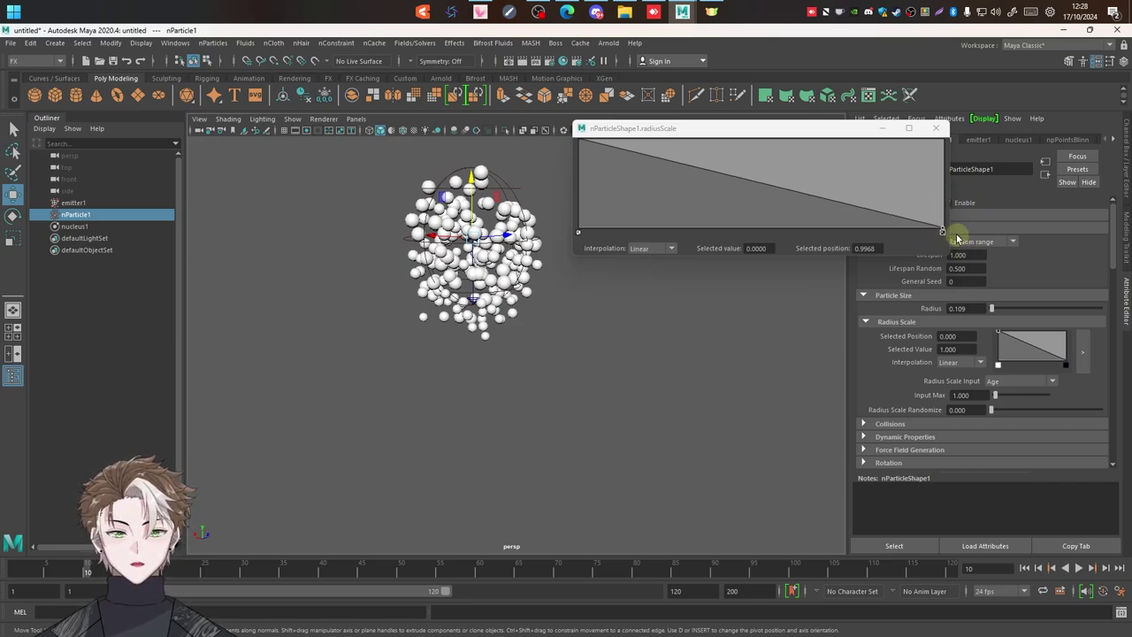
left_click(1025, 568)
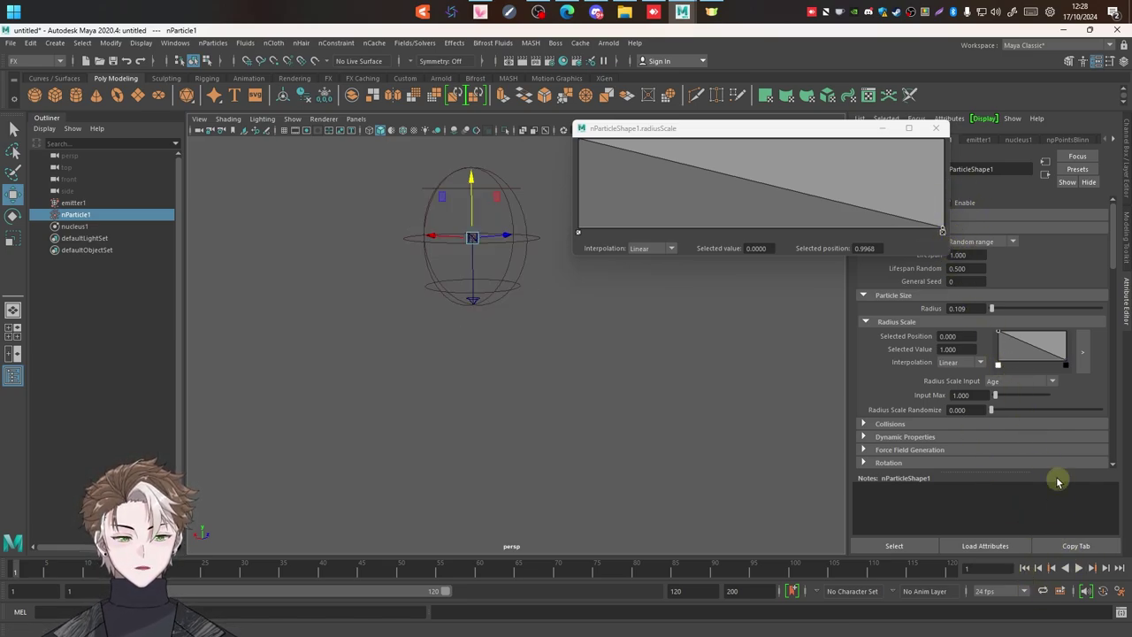
left_click(1080, 569)
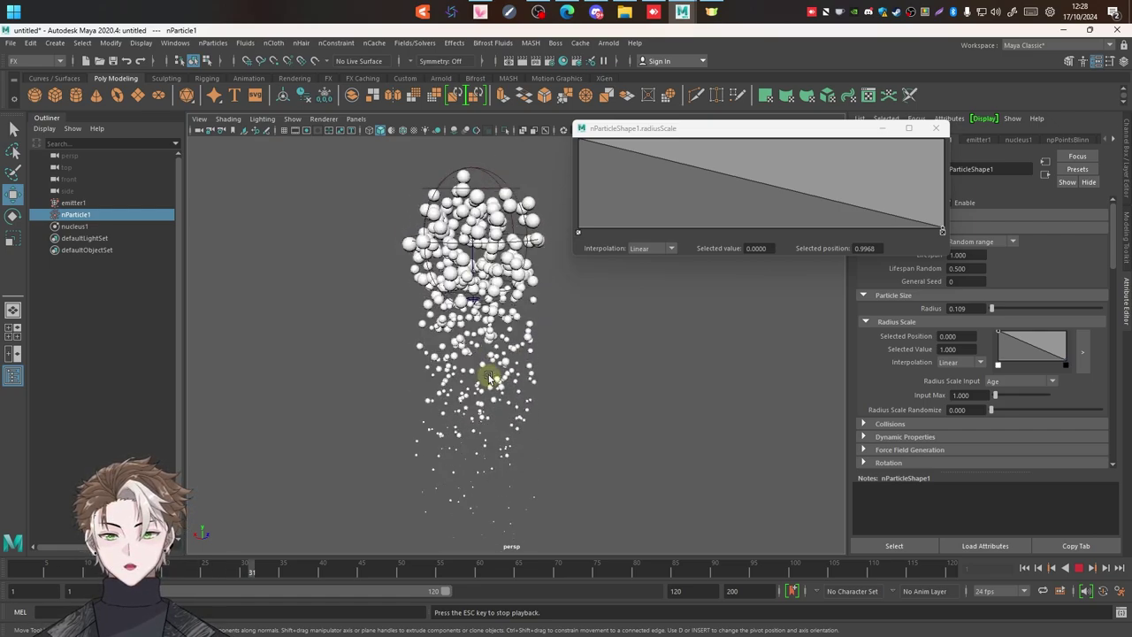
left_click(1079, 569)
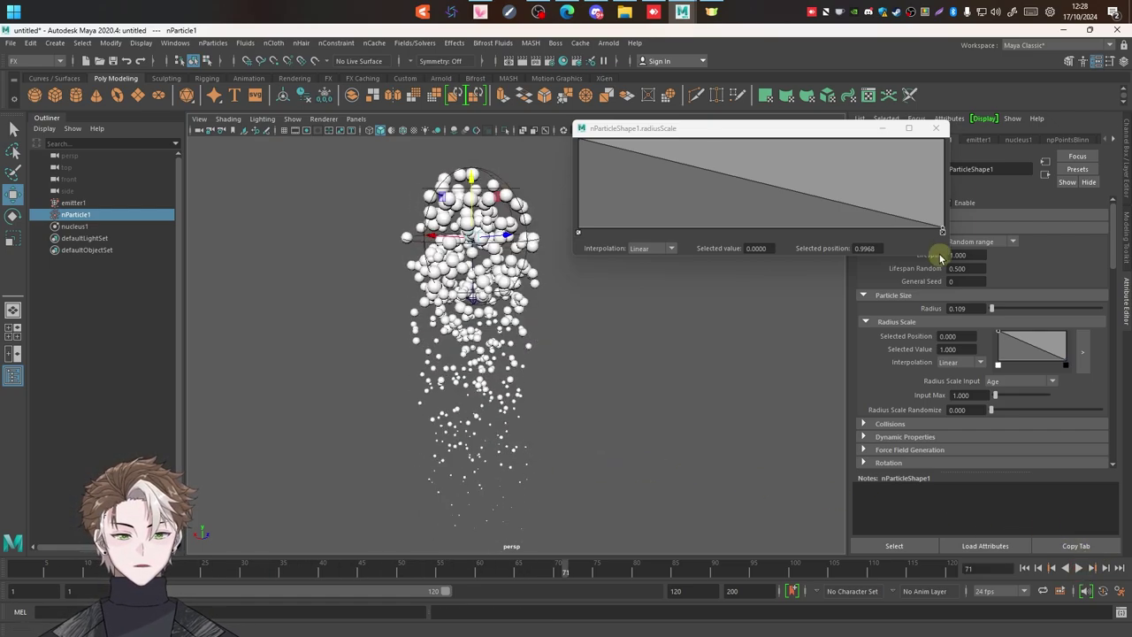
mouse_move(942, 231)
left_mouse_down()
mouse_move(940, 169)
mouse_move(955, 132)
left_mouse_up()
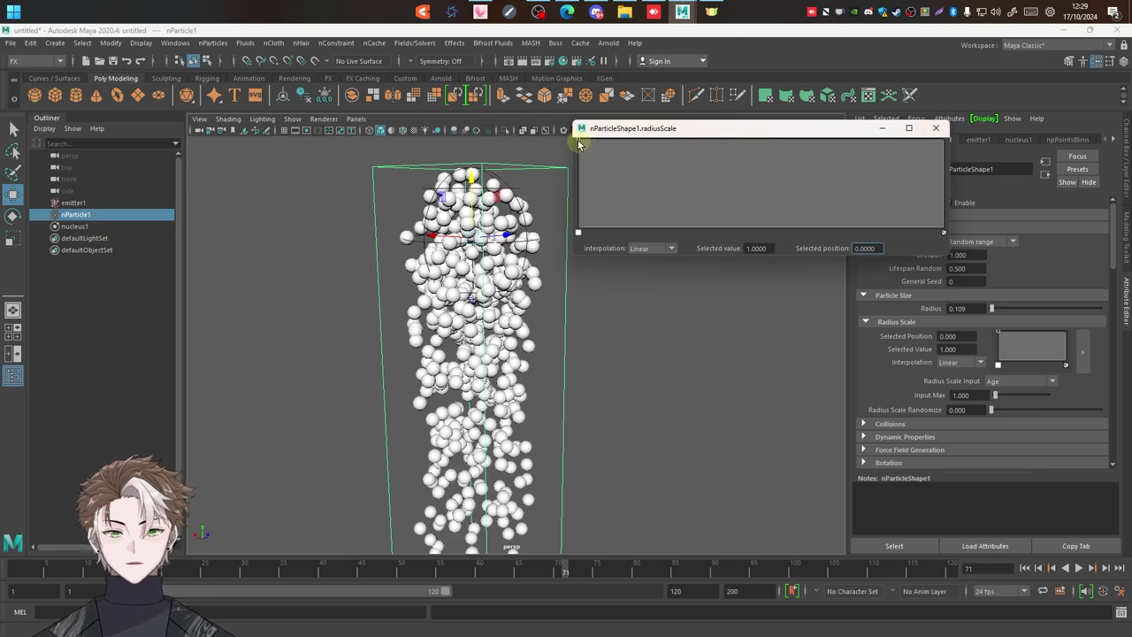
Lower the ramp's left key to 0 and preview the rising radius scale.
left_click_drag(582, 140, 570, 245)
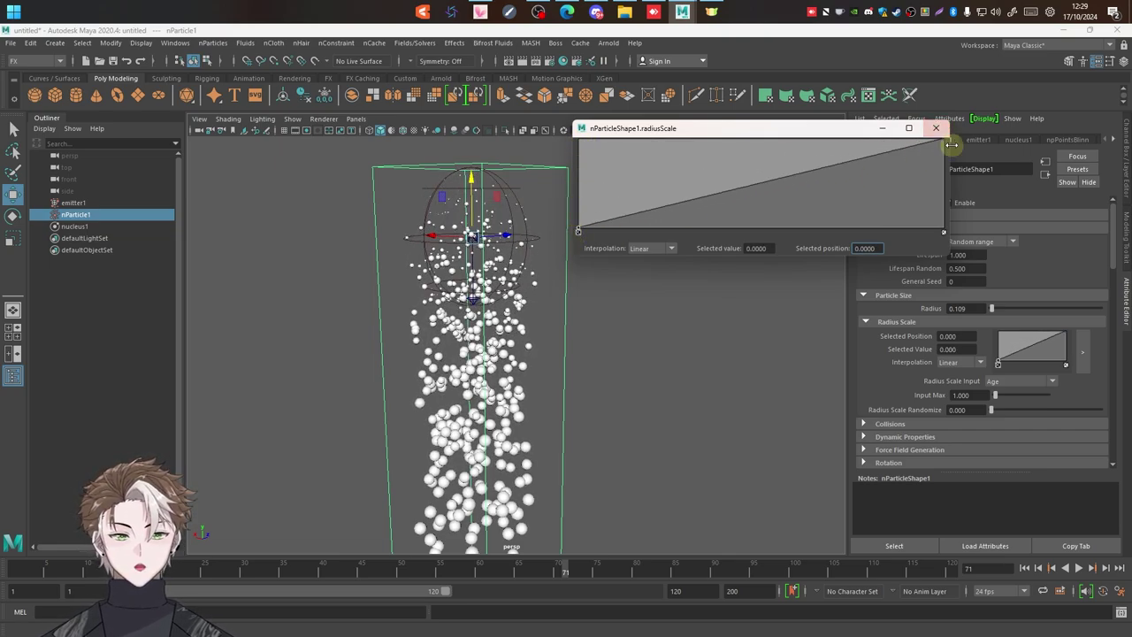
left_click(1024, 569)
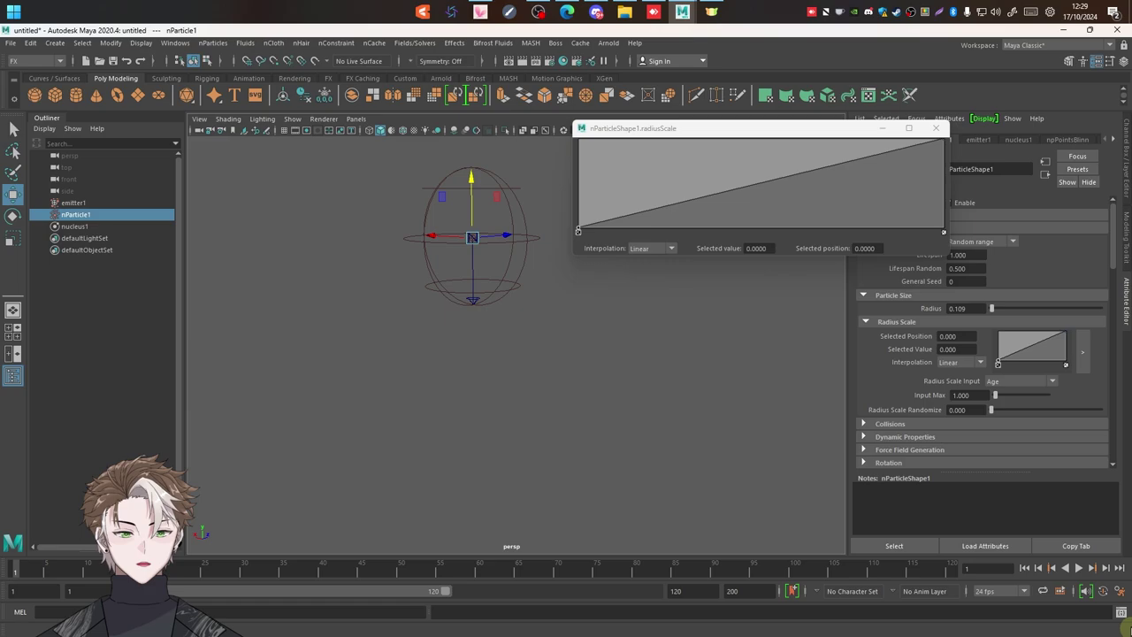
left_click(1081, 570)
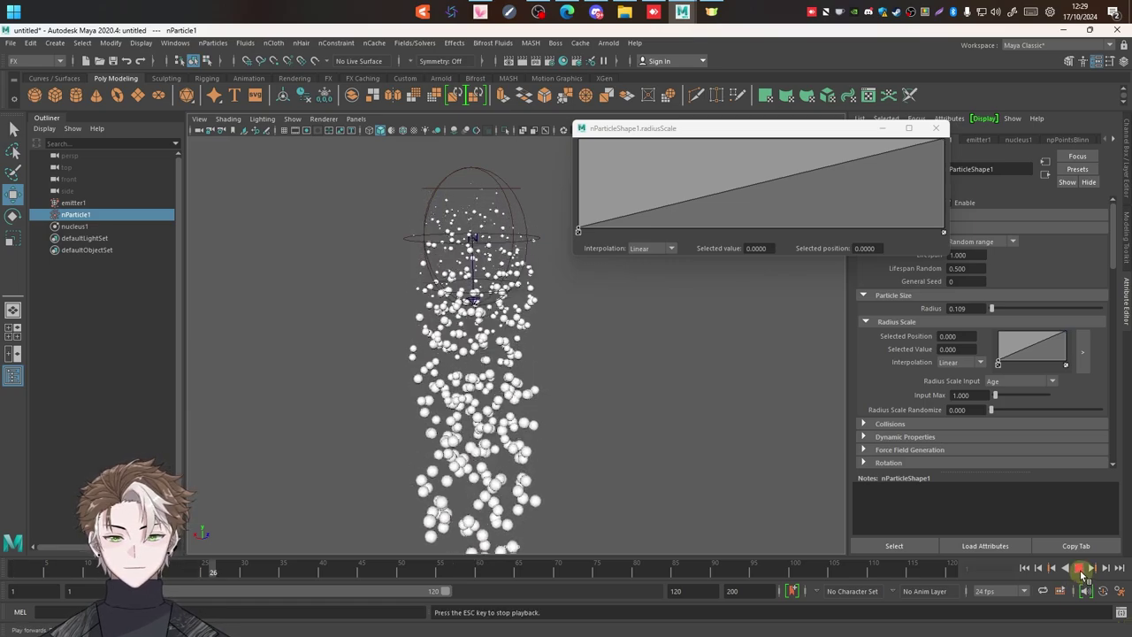
left_click(1081, 569)
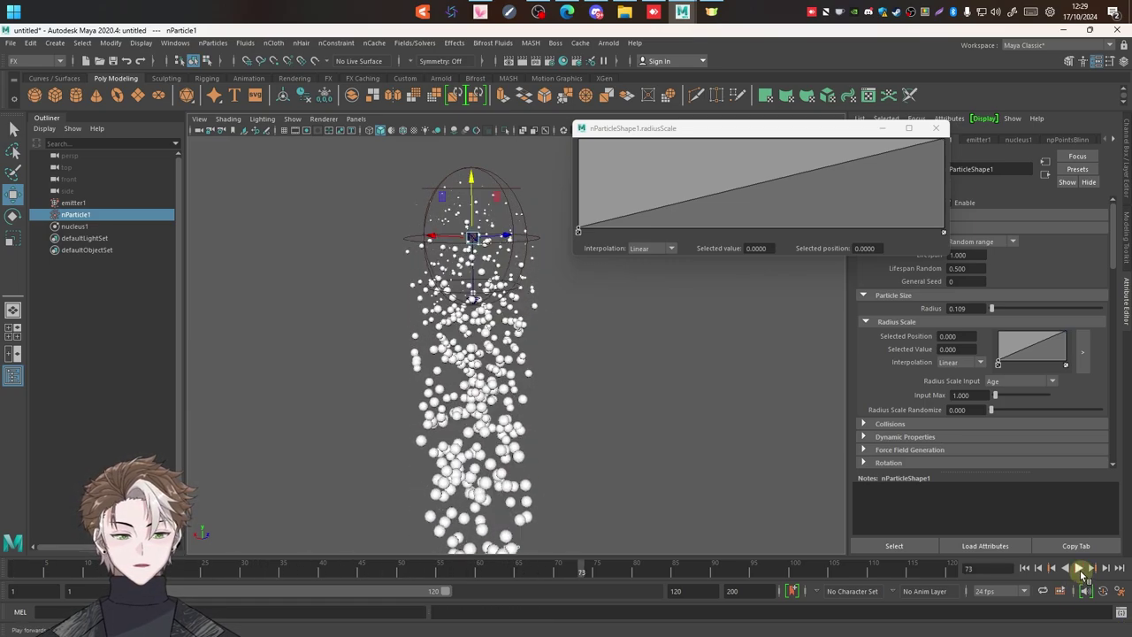
Set Radius Scale Input to Particle ID and replay up to frame 26.
left_click(1008, 383)
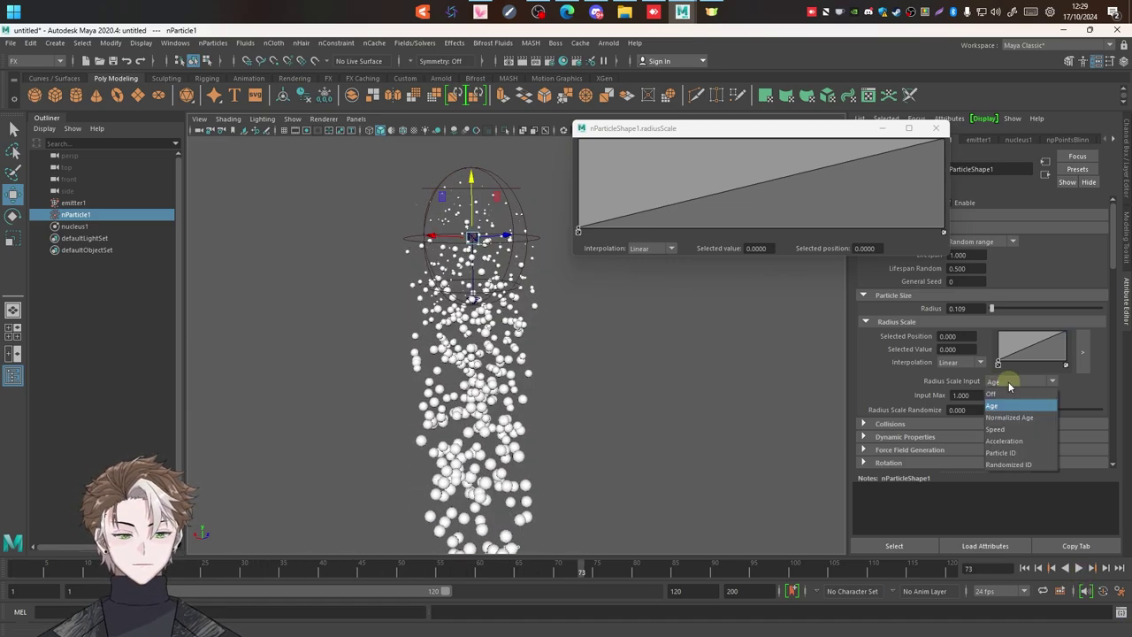
left_click(1015, 454)
left_click(1024, 571)
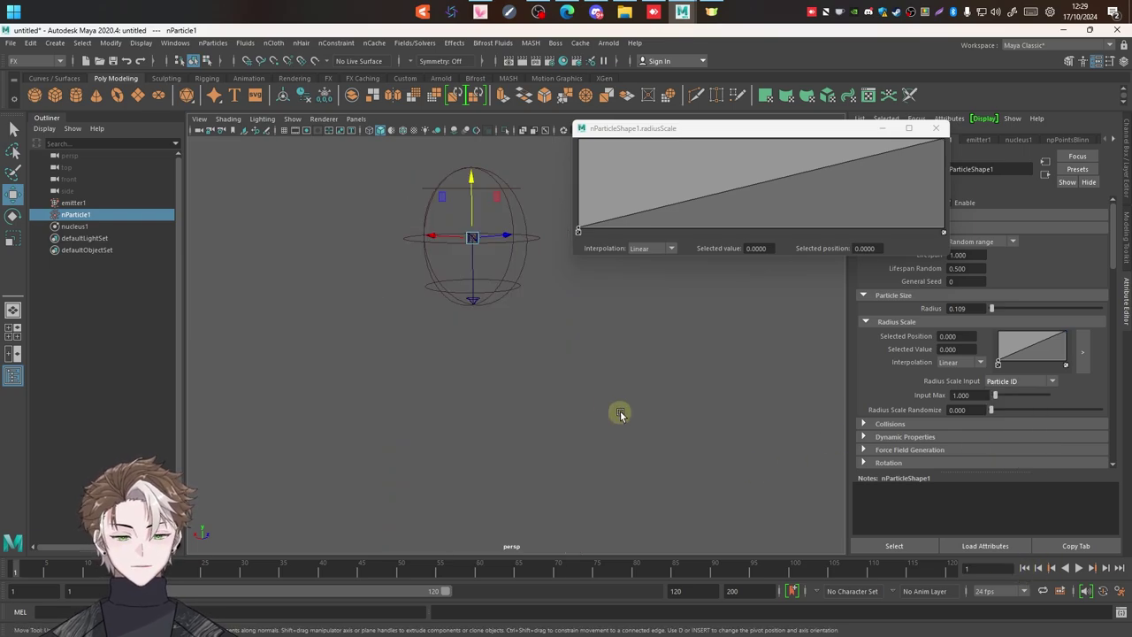
left_click(1079, 571)
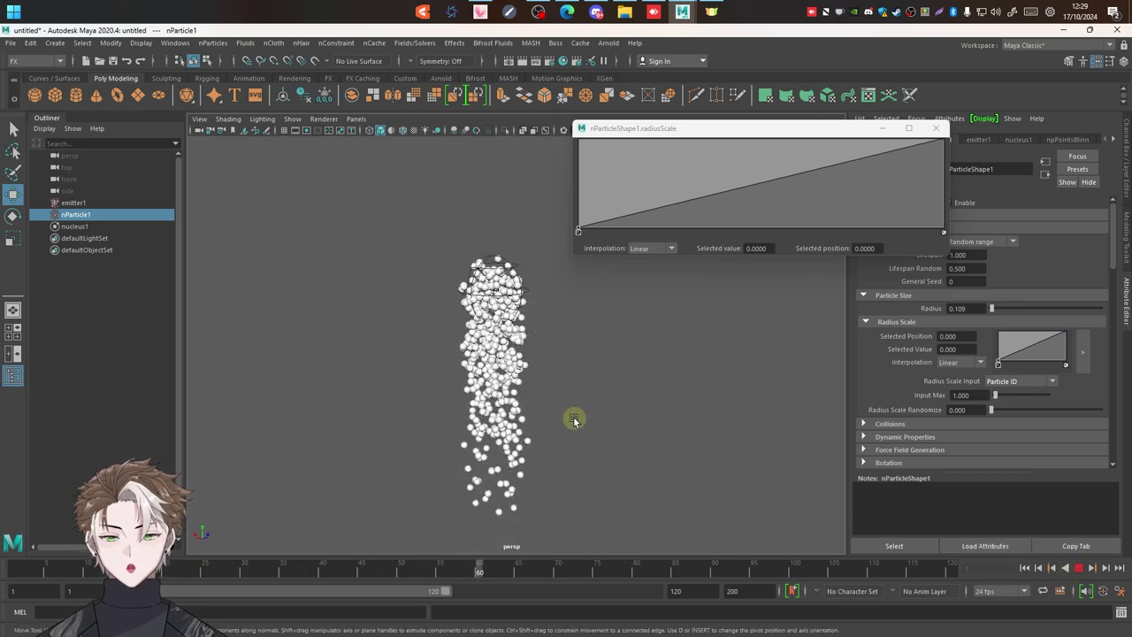
scroll(506, 326, "up", 2)
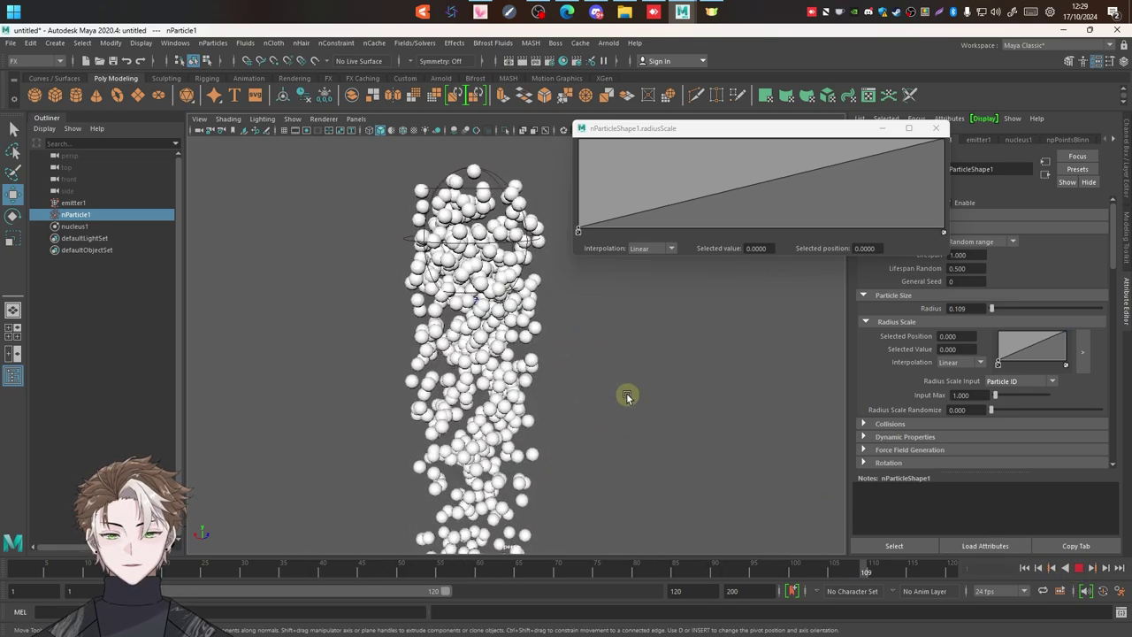
scroll(627, 396, "down", 2)
left_click(1080, 570)
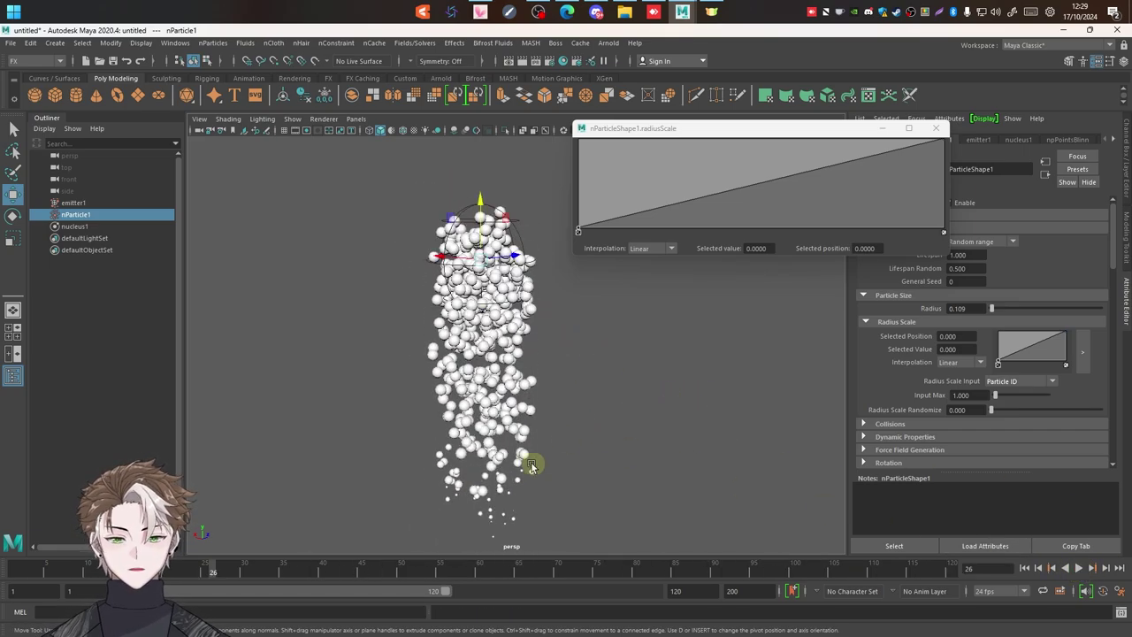
Set Radius Scale Input to Normalized Age, after briefly trying Age, and preview playback.
left_click(1017, 381)
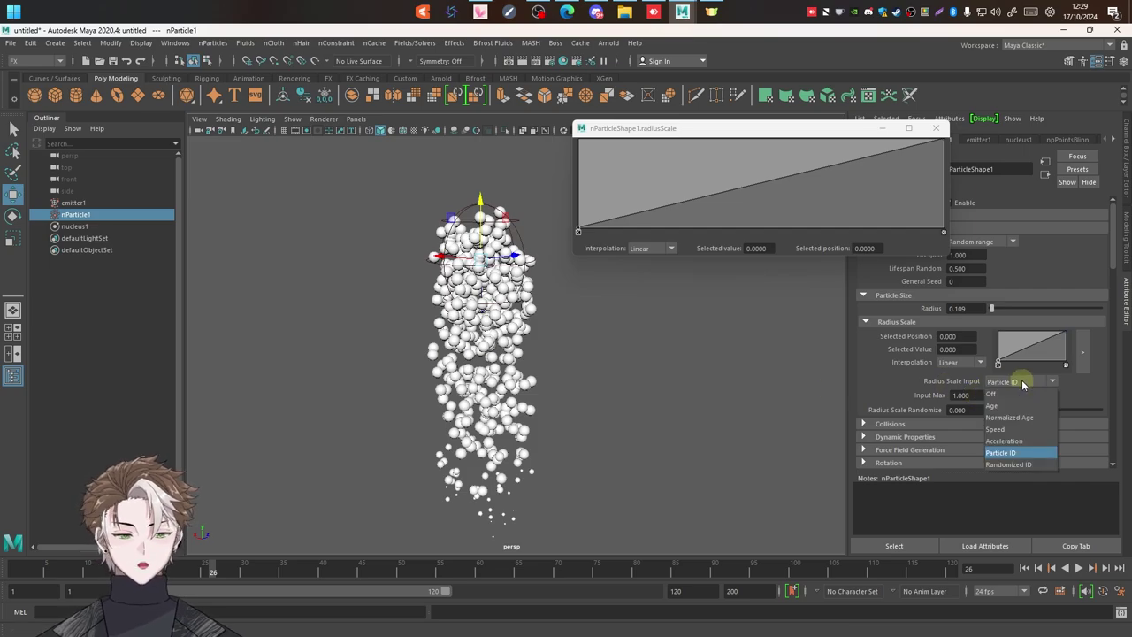
left_click(1015, 419)
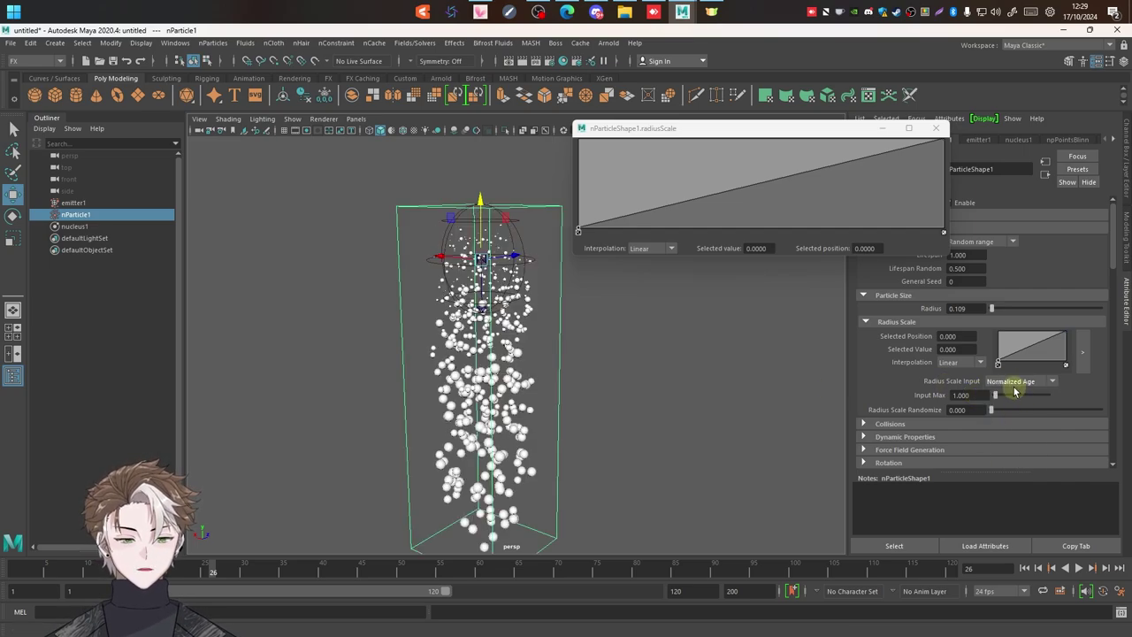
left_click(1015, 381)
left_click(999, 406)
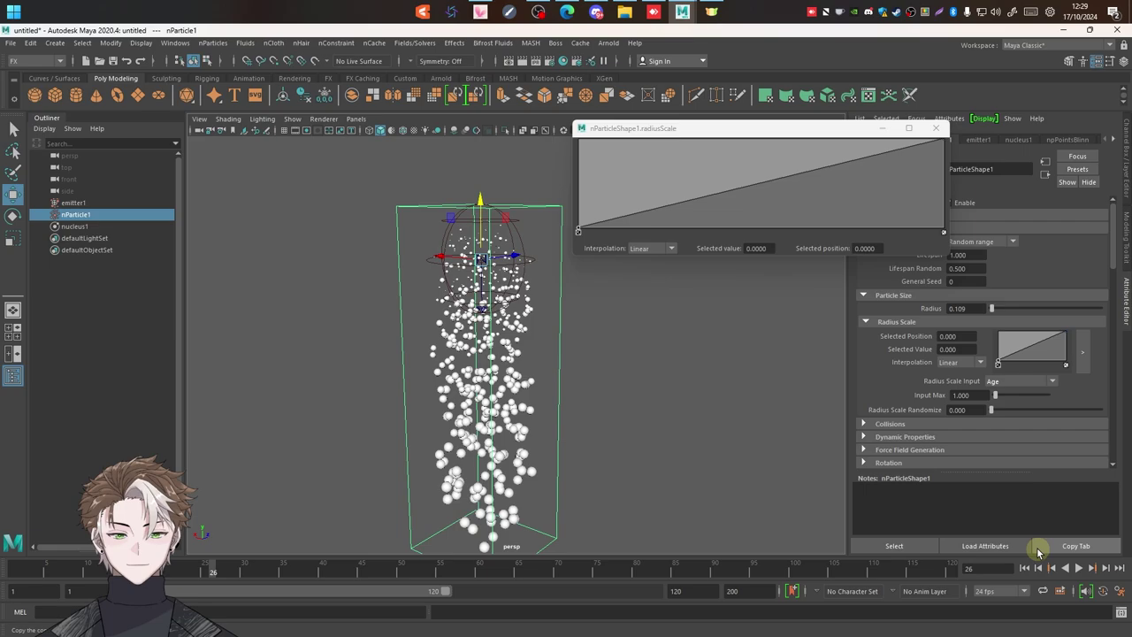
left_click(1014, 381)
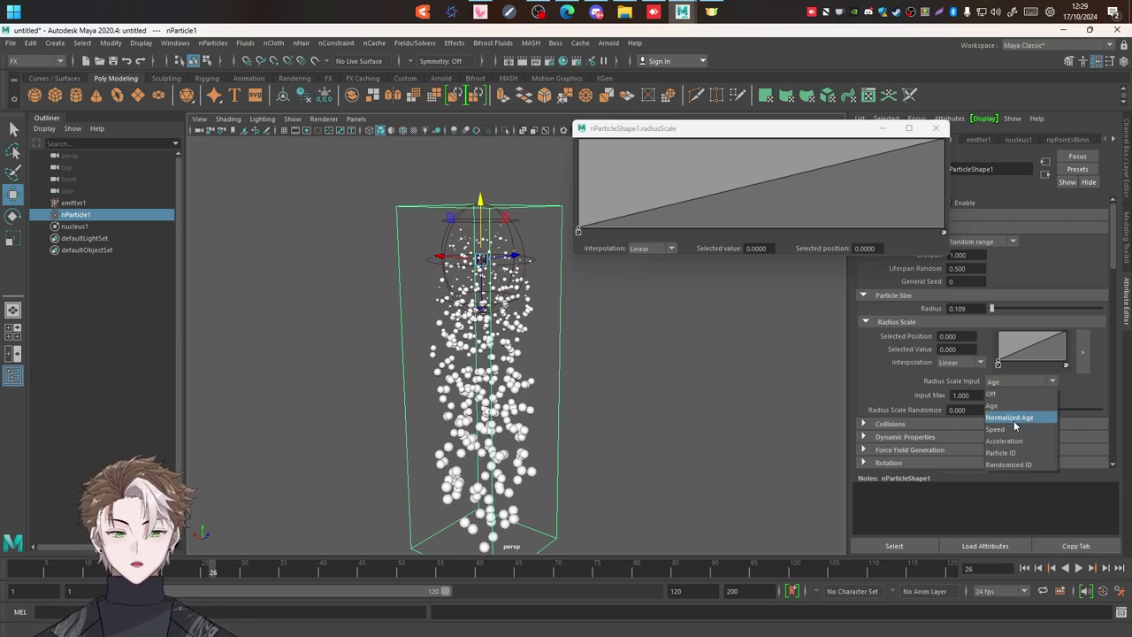
left_click(1015, 418)
left_click(1030, 385)
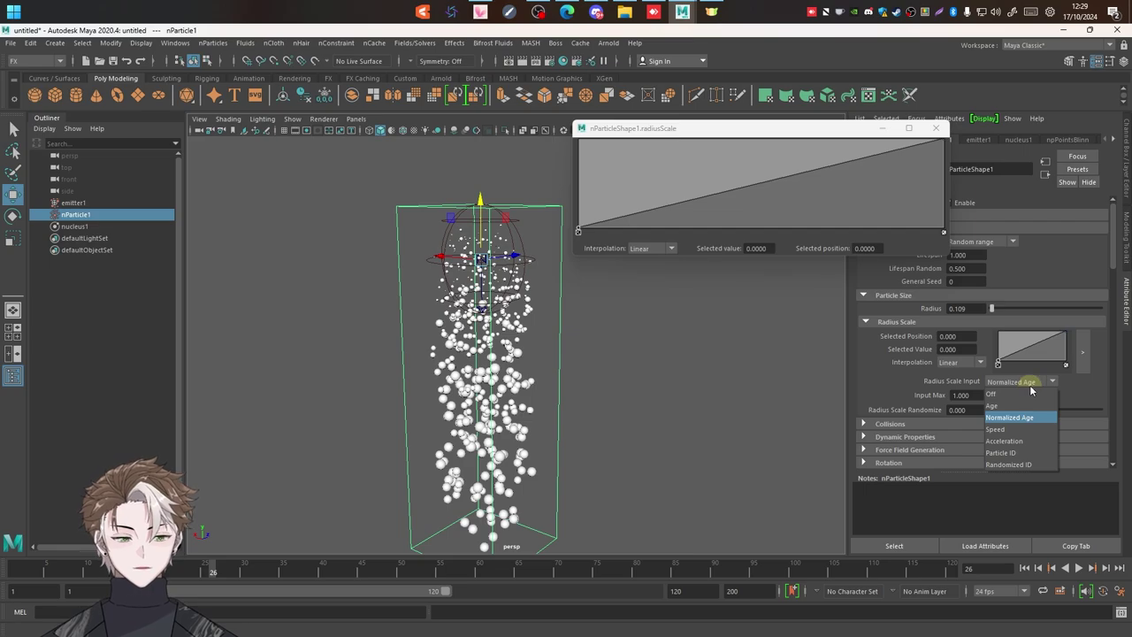
left_click(1030, 387)
left_click(1024, 567)
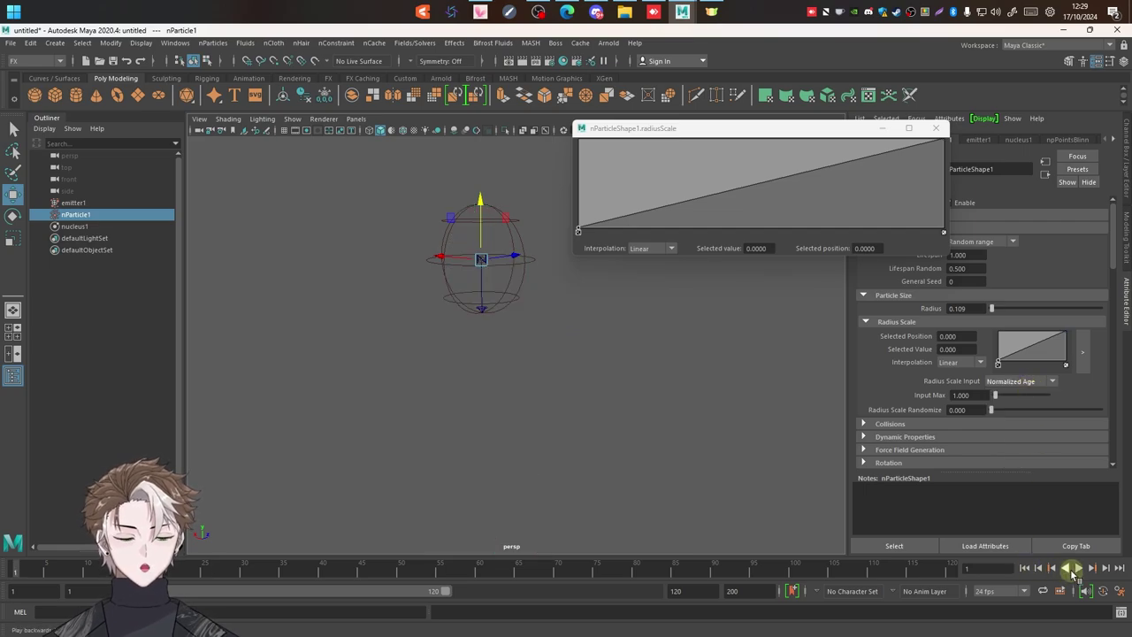
left_click(1078, 568)
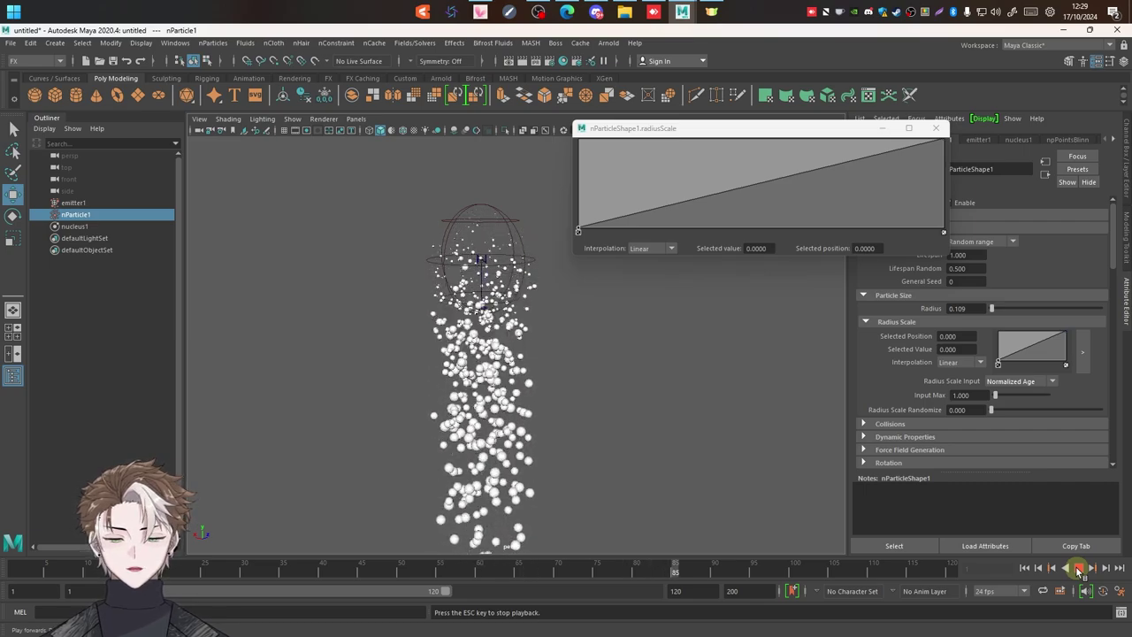
left_click(1078, 568)
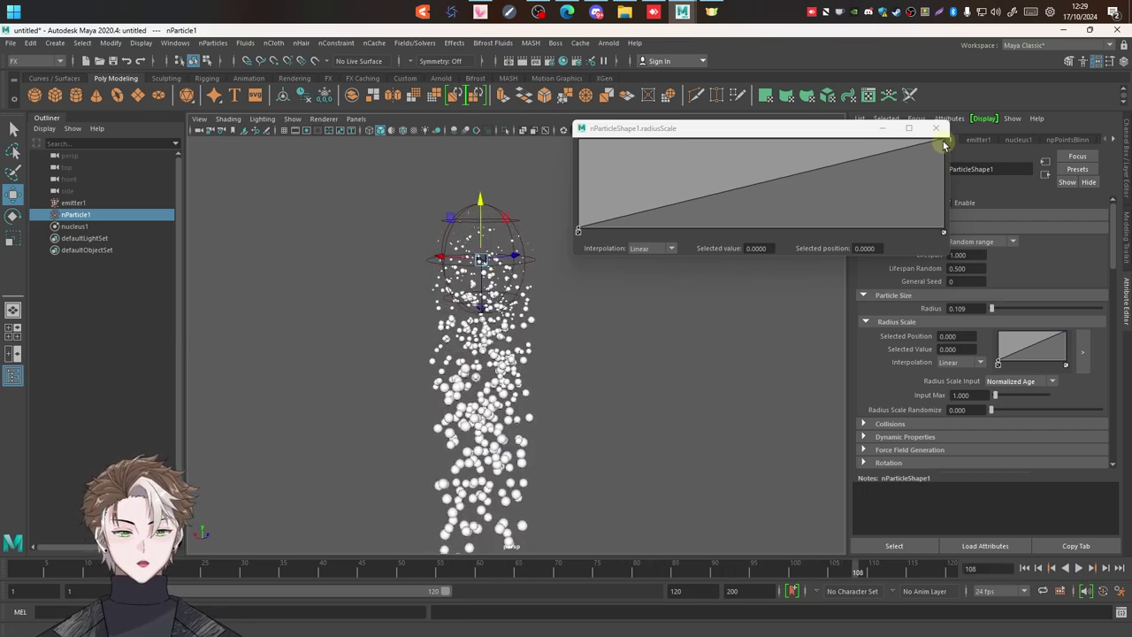
Invert the radius ramp to fall from 1 to 0, preview the shrinking, and close the ramp window.
left_click_drag(944, 143, 943, 231)
left_click_drag(579, 230, 579, 139)
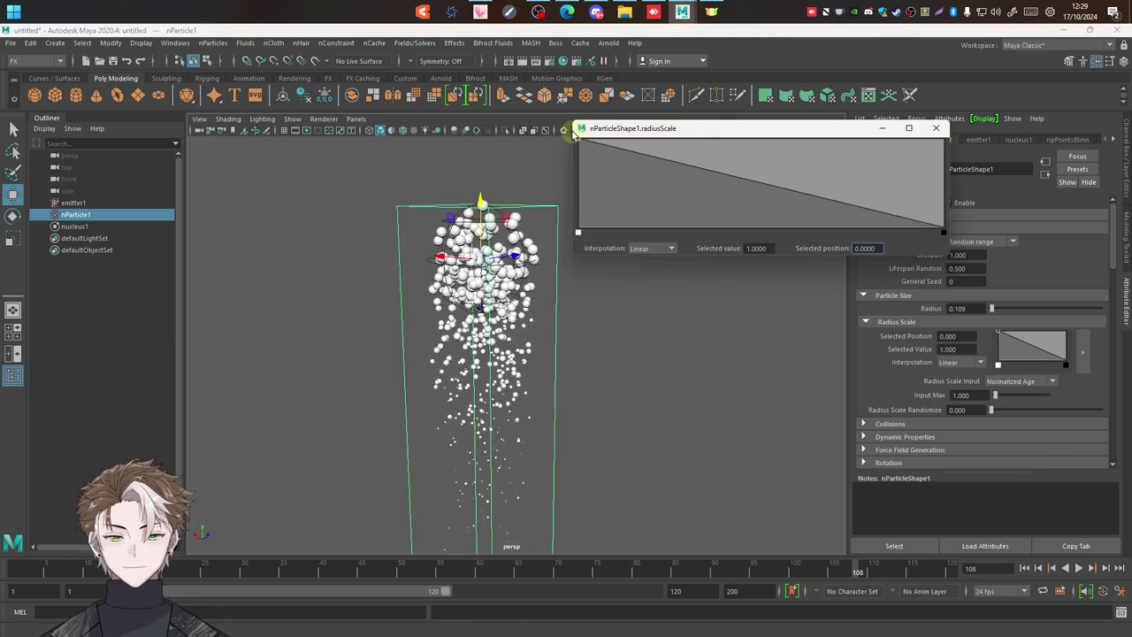
left_click(1023, 568)
left_click(1078, 570)
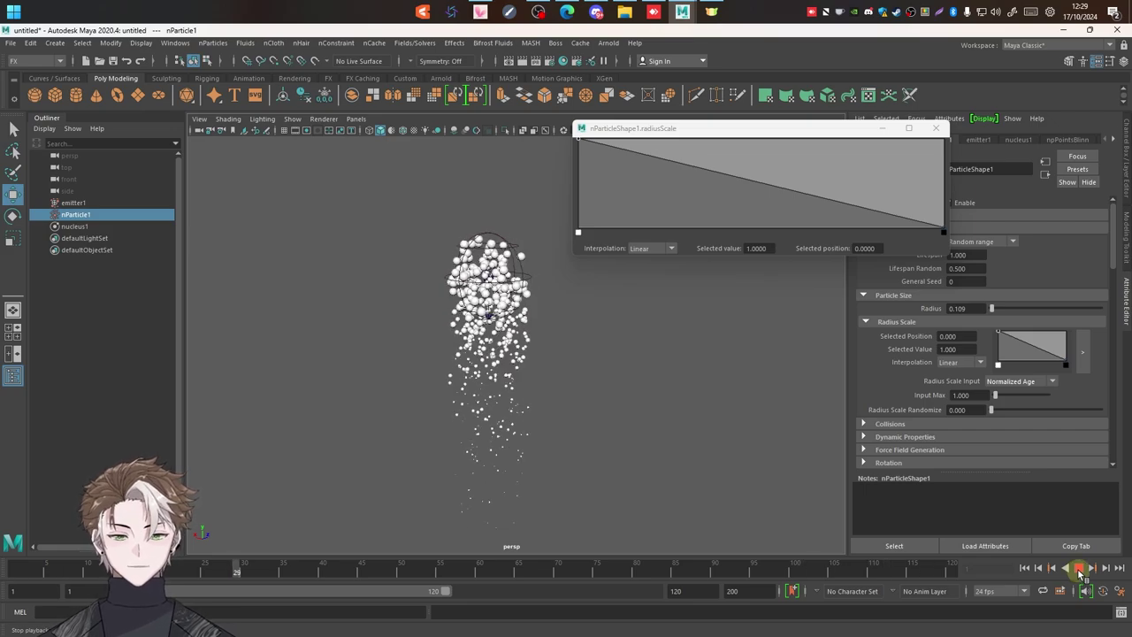
left_click(1080, 570)
left_click(936, 130)
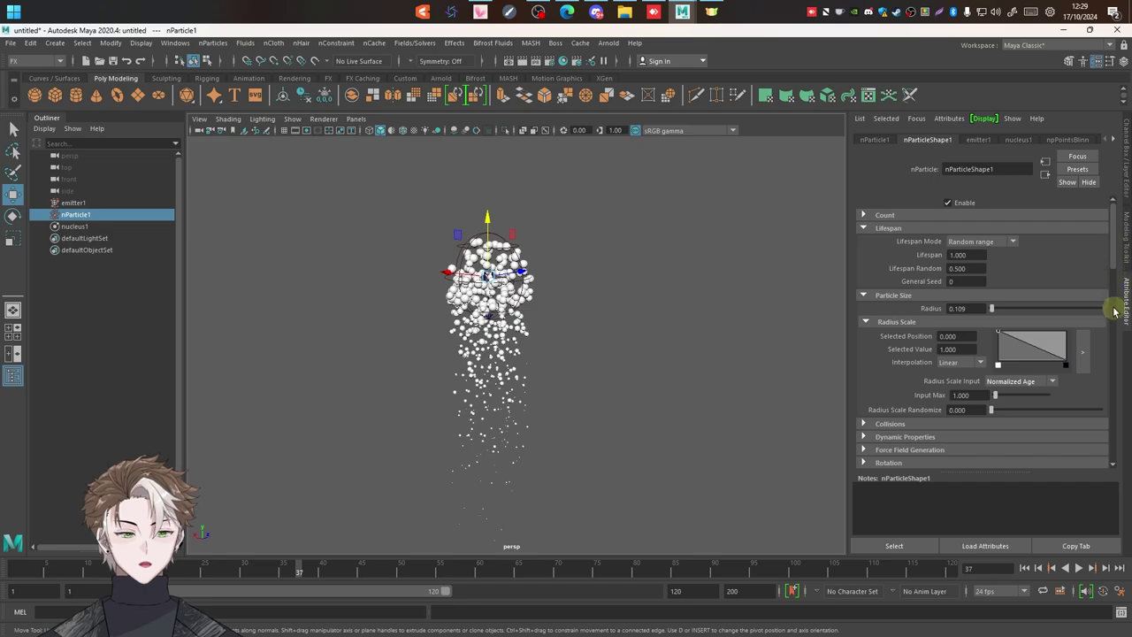
Add a colour ramp point and set its Selected Color to a saturated red.
left_click_drag(1111, 250, 1113, 375)
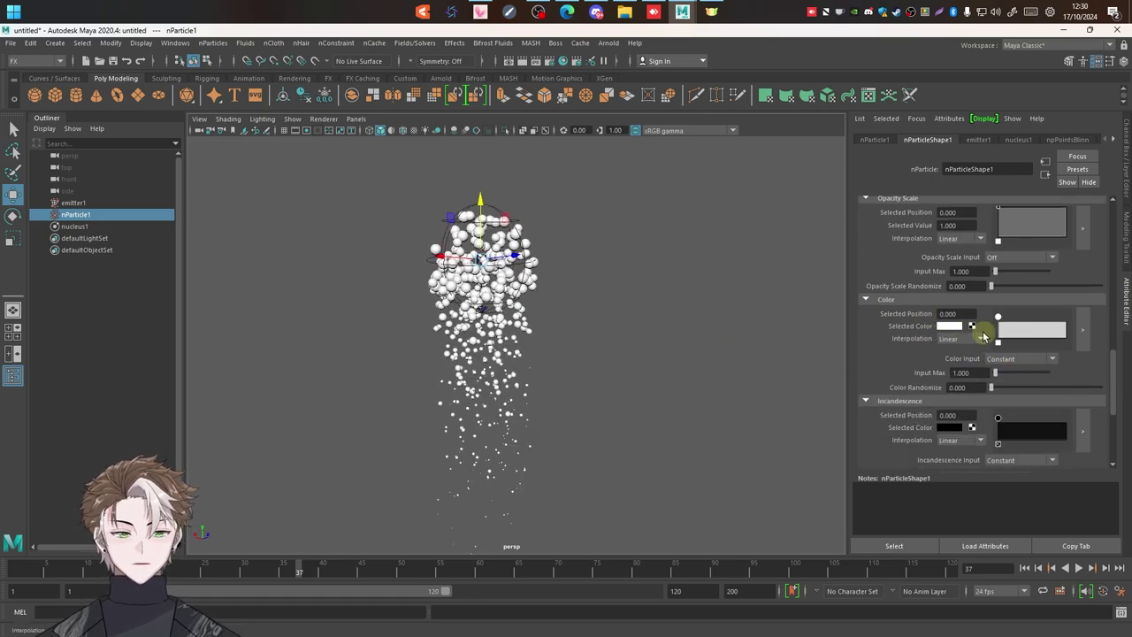
left_click(1027, 332)
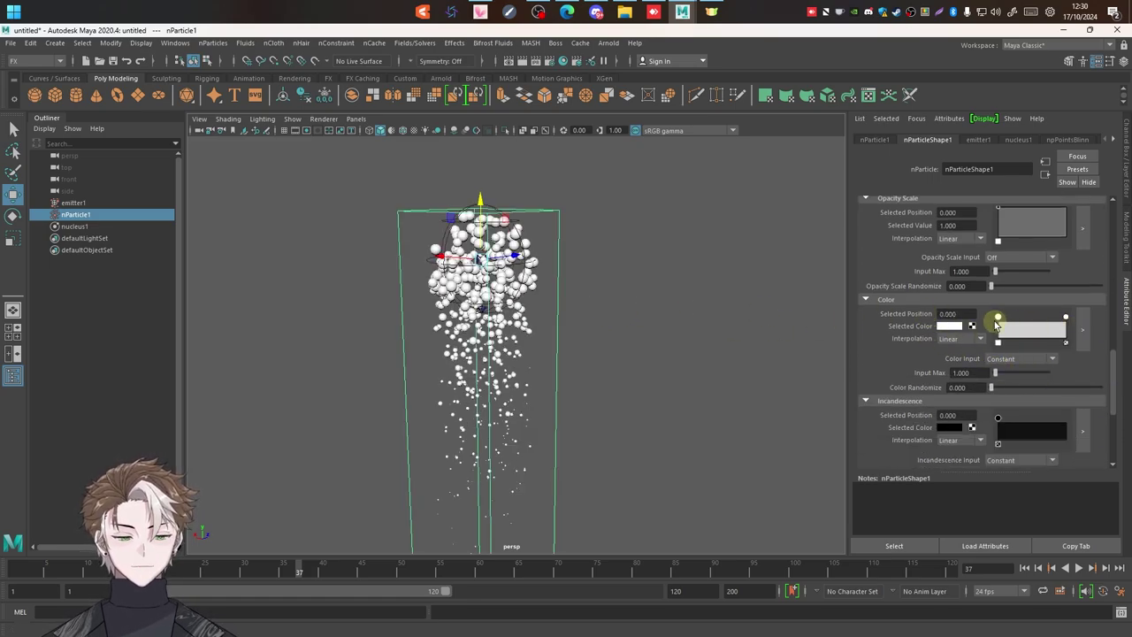
left_click(954, 327)
left_click_drag(1029, 354, 1042, 361)
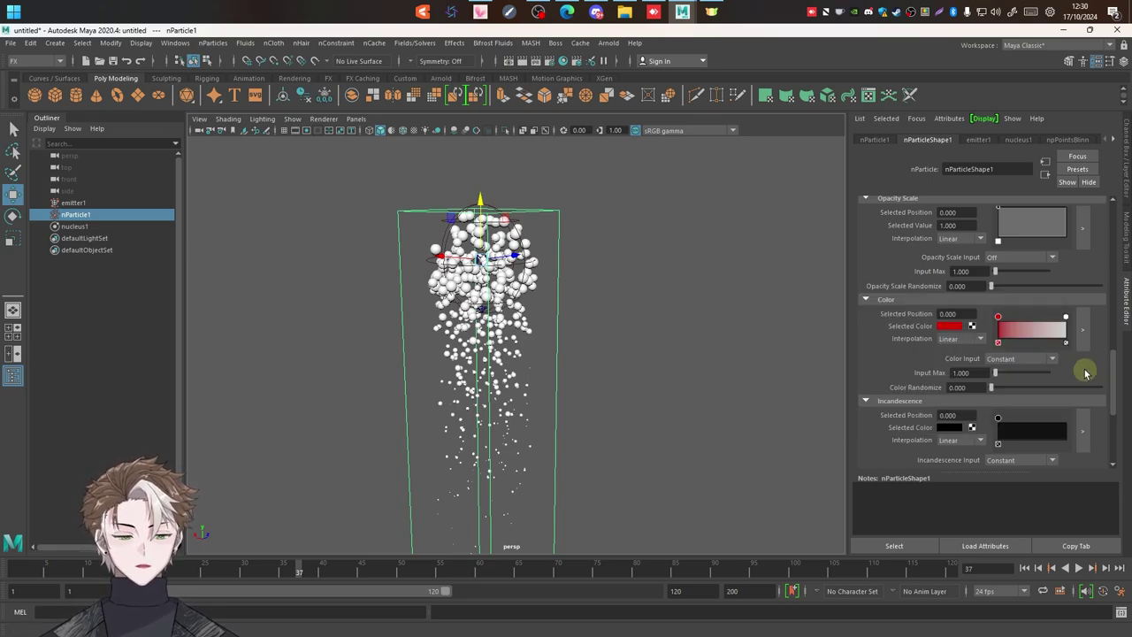
left_click(949, 328)
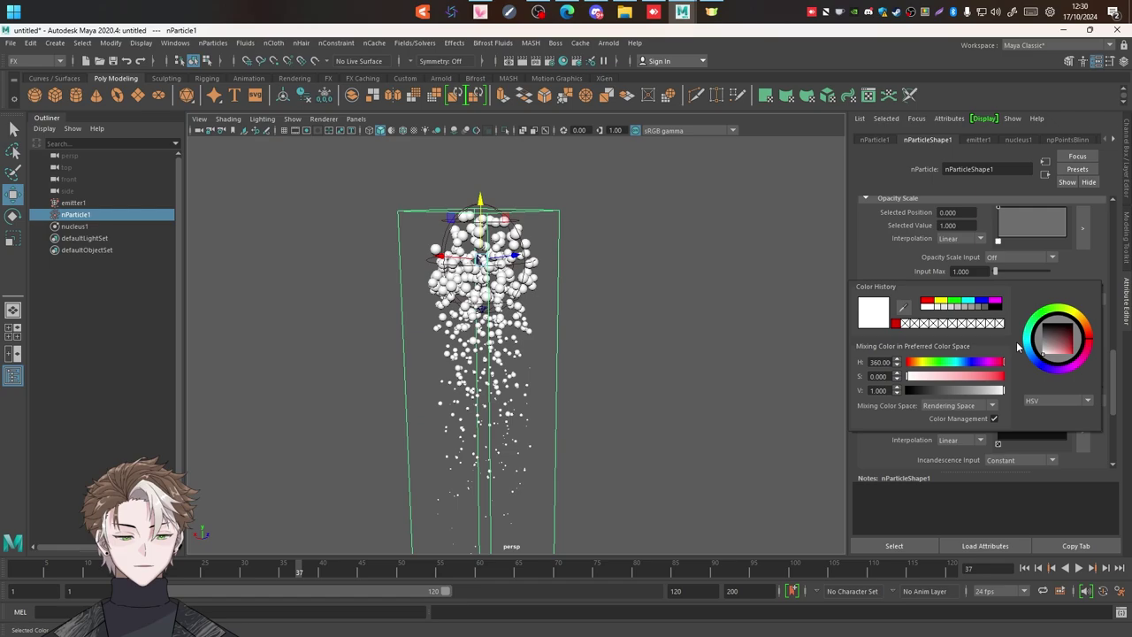
left_click_drag(1020, 348, 1073, 351)
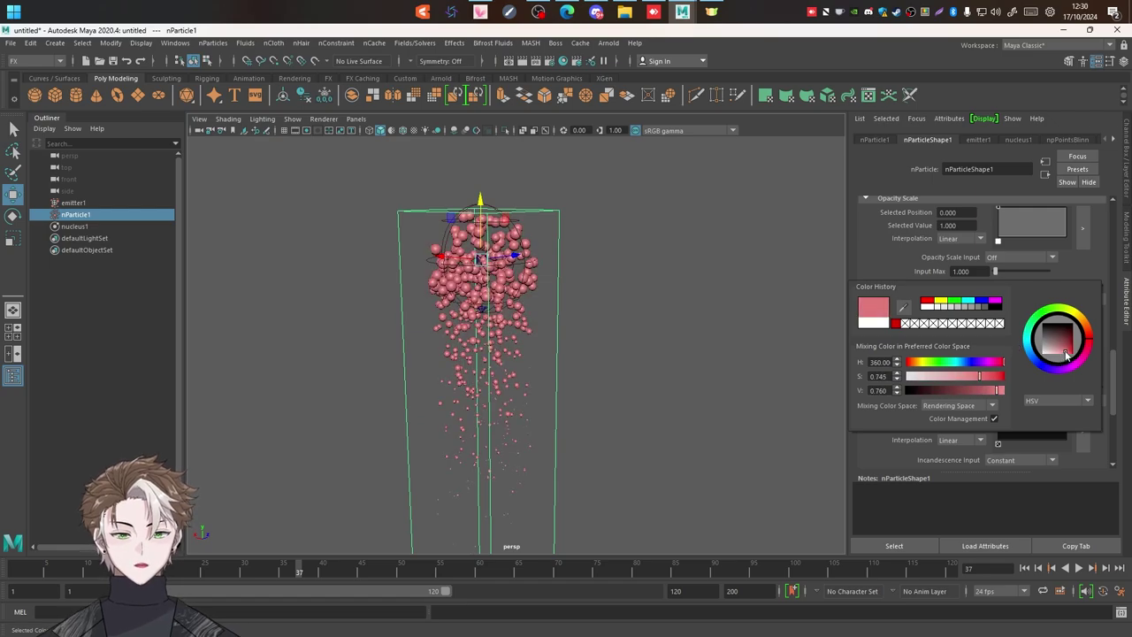
Keep Color Input at Constant after trying Normalized Age, then preview the red particles.
scroll(1112, 265, "up", 5)
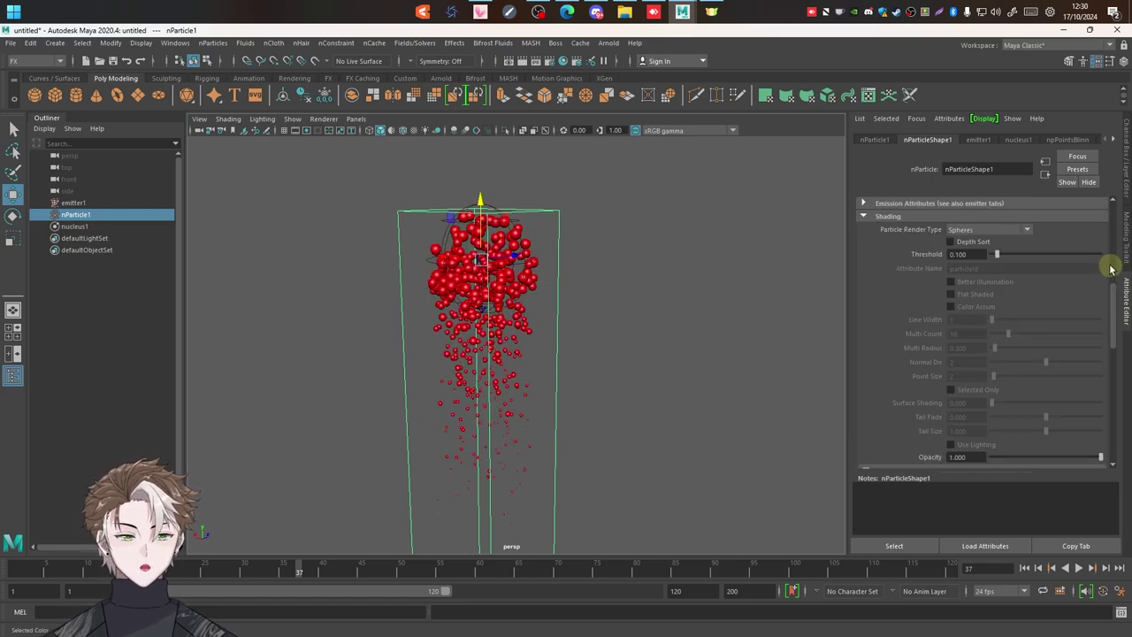
left_click(906, 219)
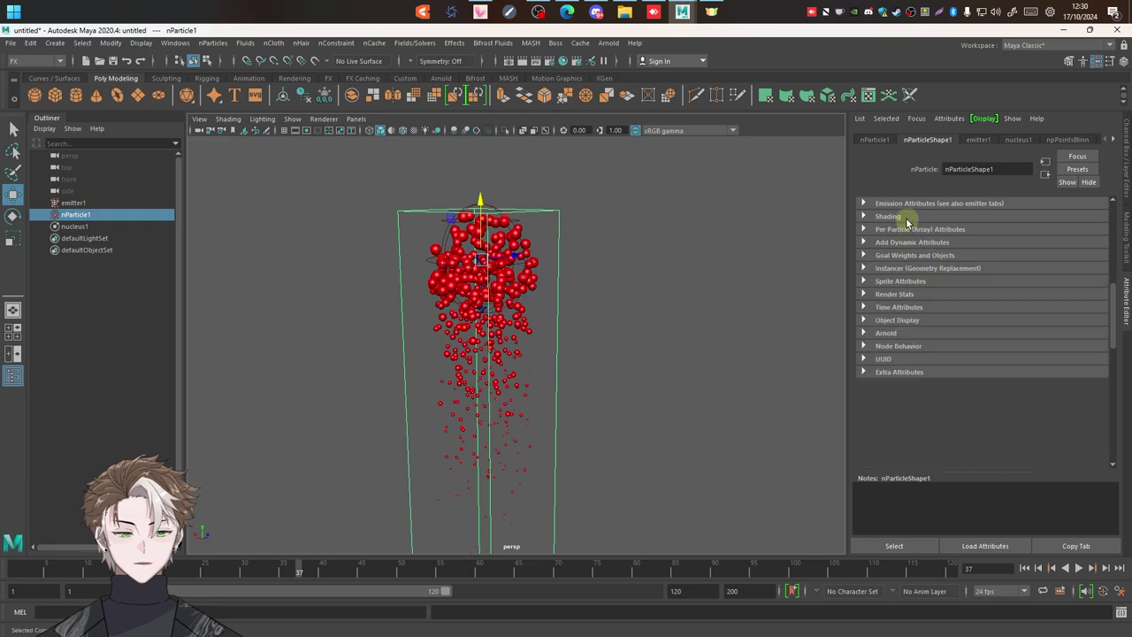
left_click(897, 306)
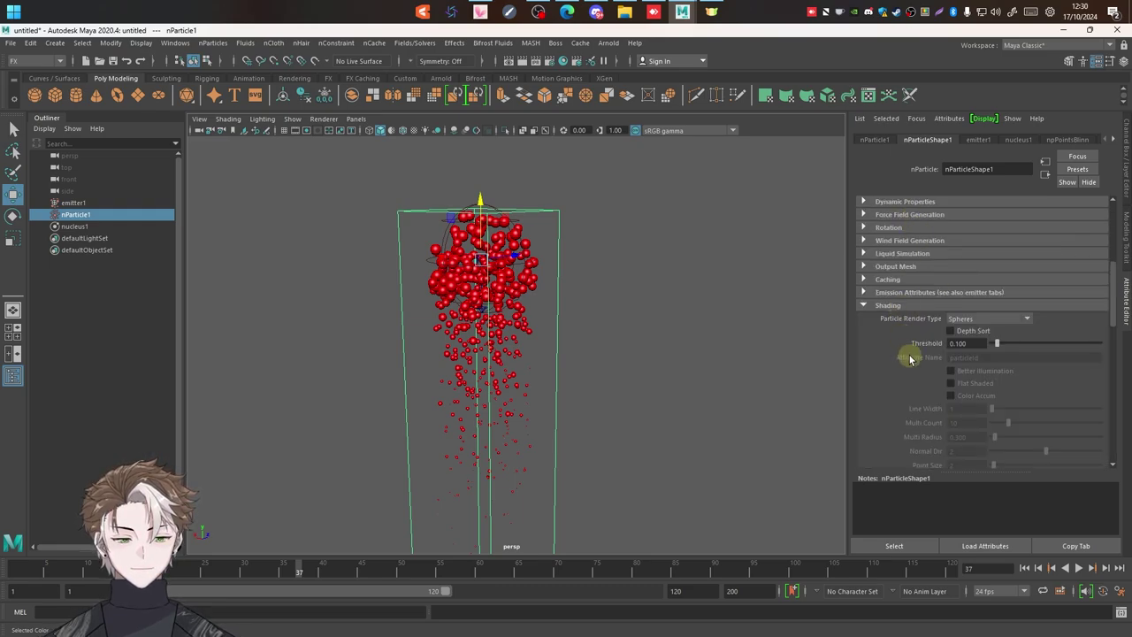
scroll(915, 354, "down", 3)
scroll(927, 341, "down", 2)
scroll(927, 336, "down", 3)
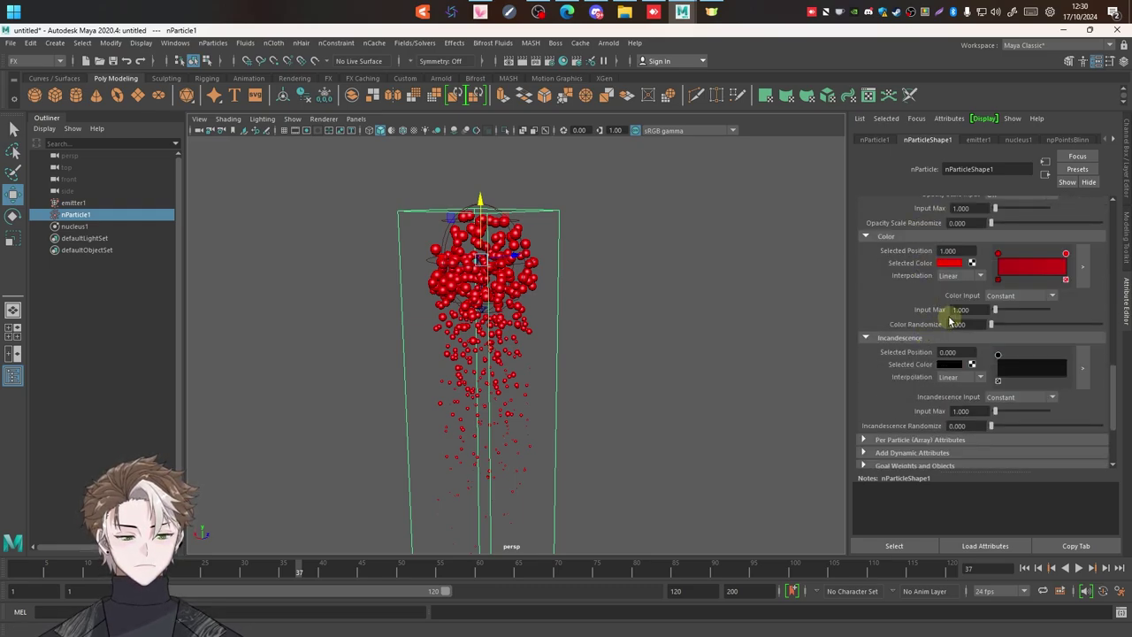
left_click(1009, 295)
left_click(1011, 333)
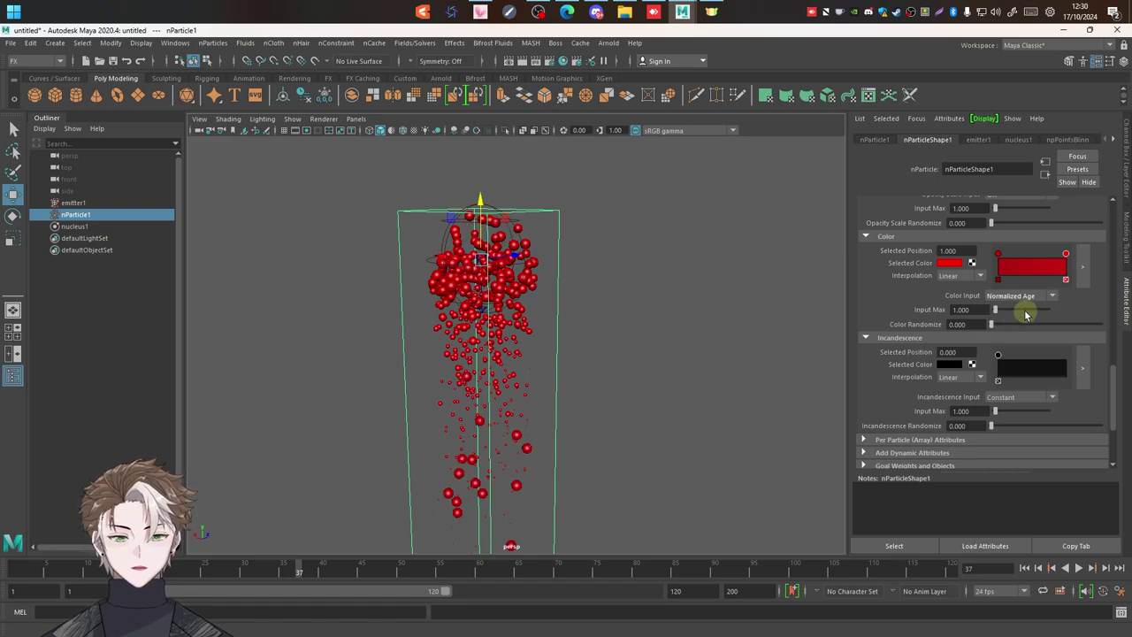
left_click(999, 296)
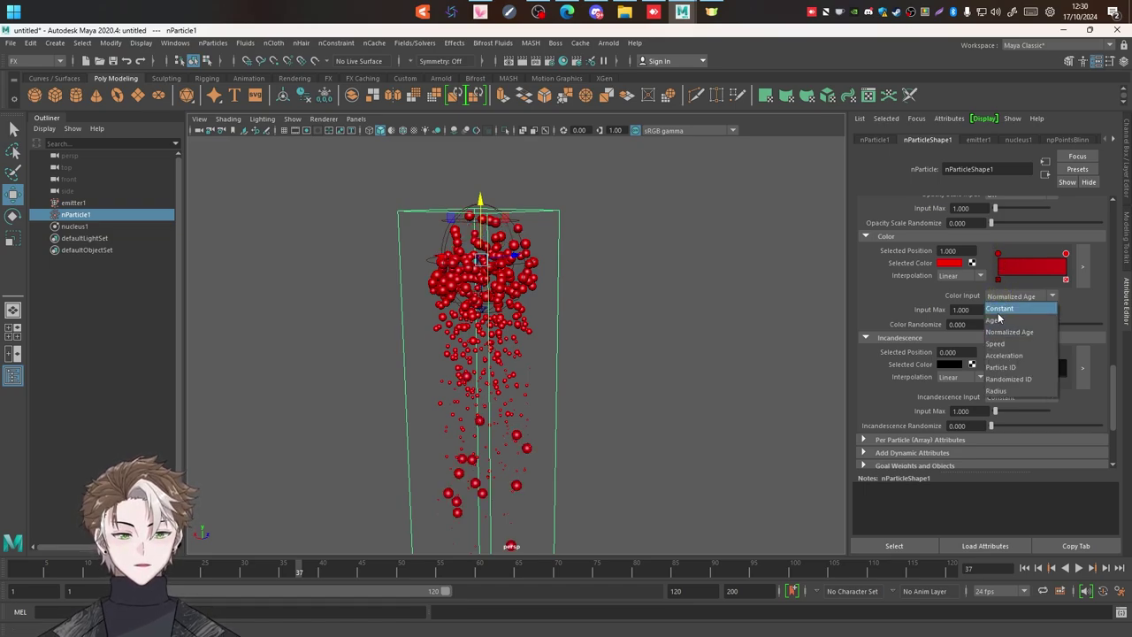
left_click(1022, 309)
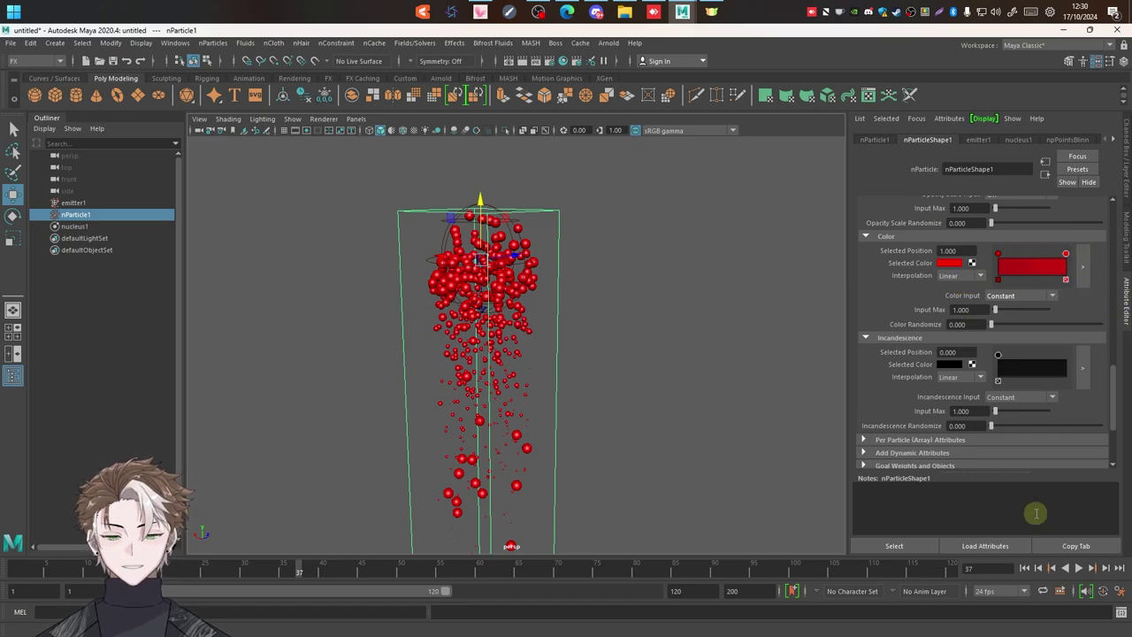
left_click(1024, 568)
left_click(1079, 568)
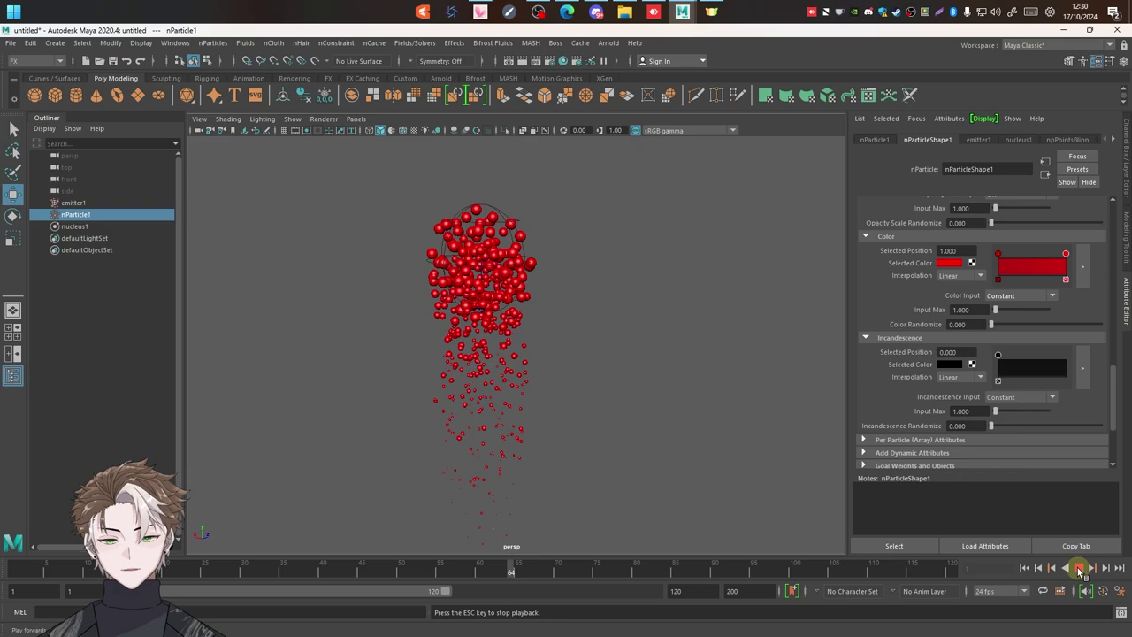
left_click(1080, 568)
Make the opacity ramp fall from 1 to 0 and set Opacity Scale Input to Normalized Age.
middle_click_drag(560, 413, 576, 372)
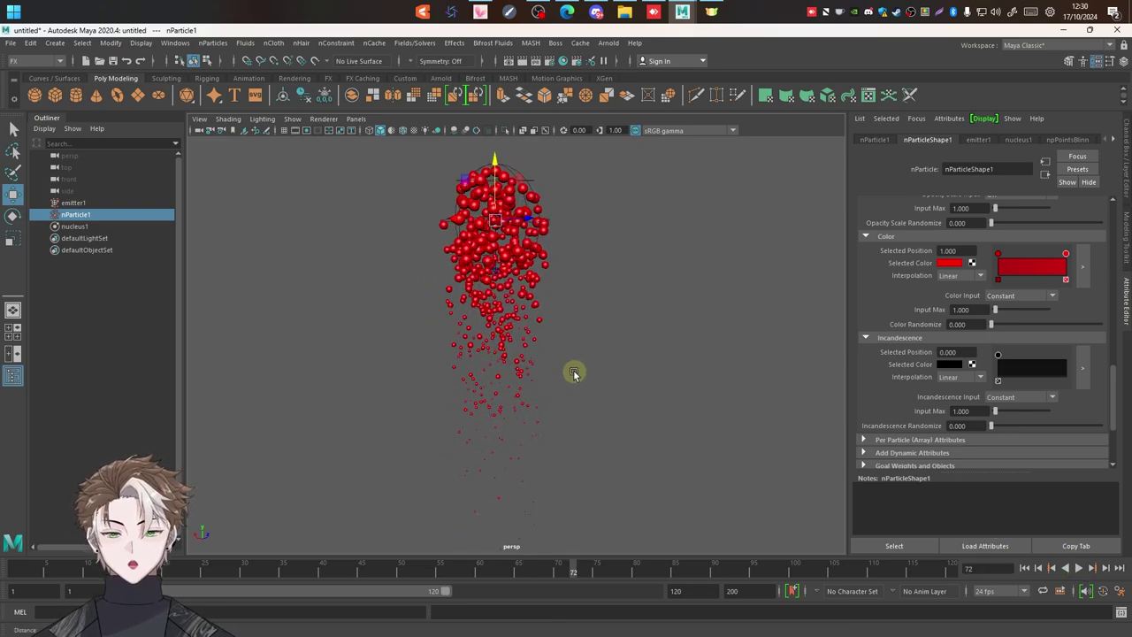
left_click_drag(1116, 386, 1114, 344)
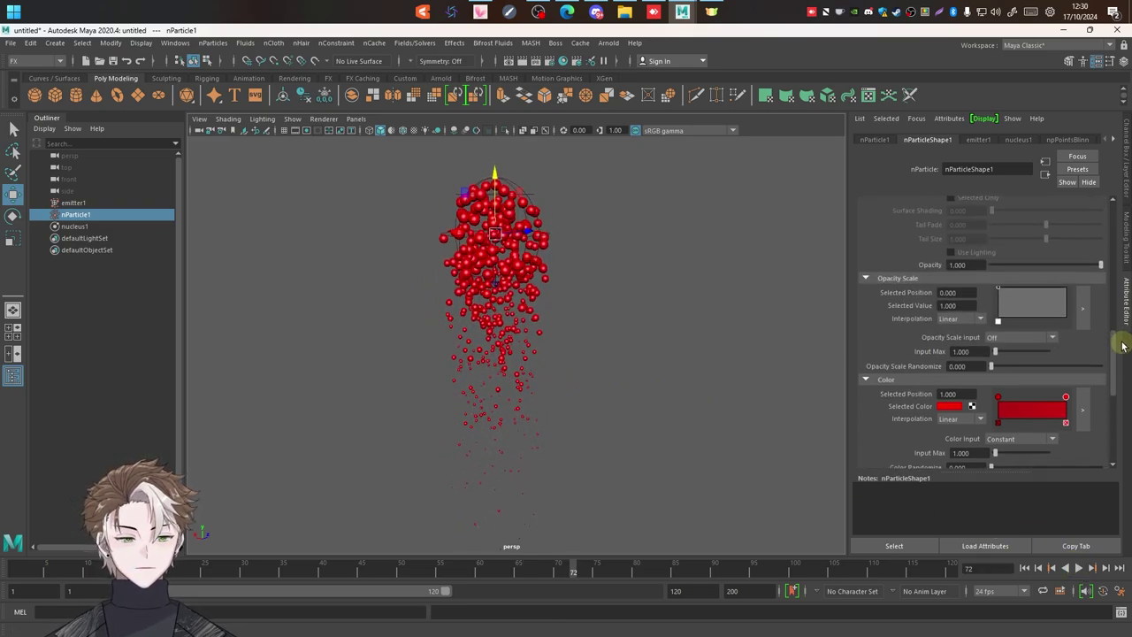
left_click_drag(1044, 302, 1075, 319)
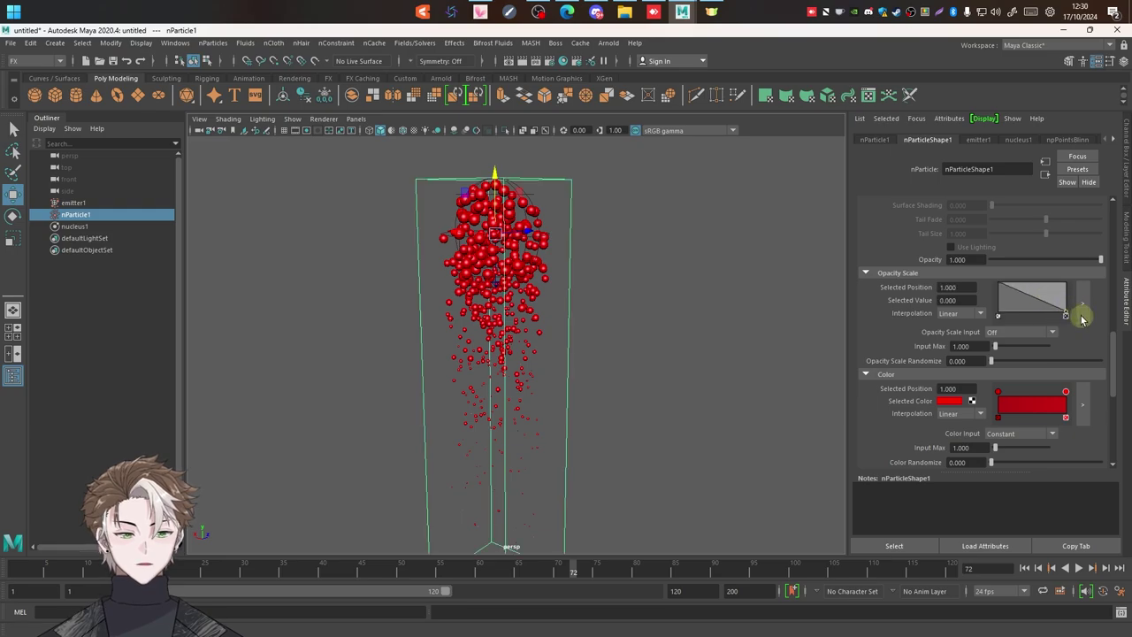
left_click(1019, 333)
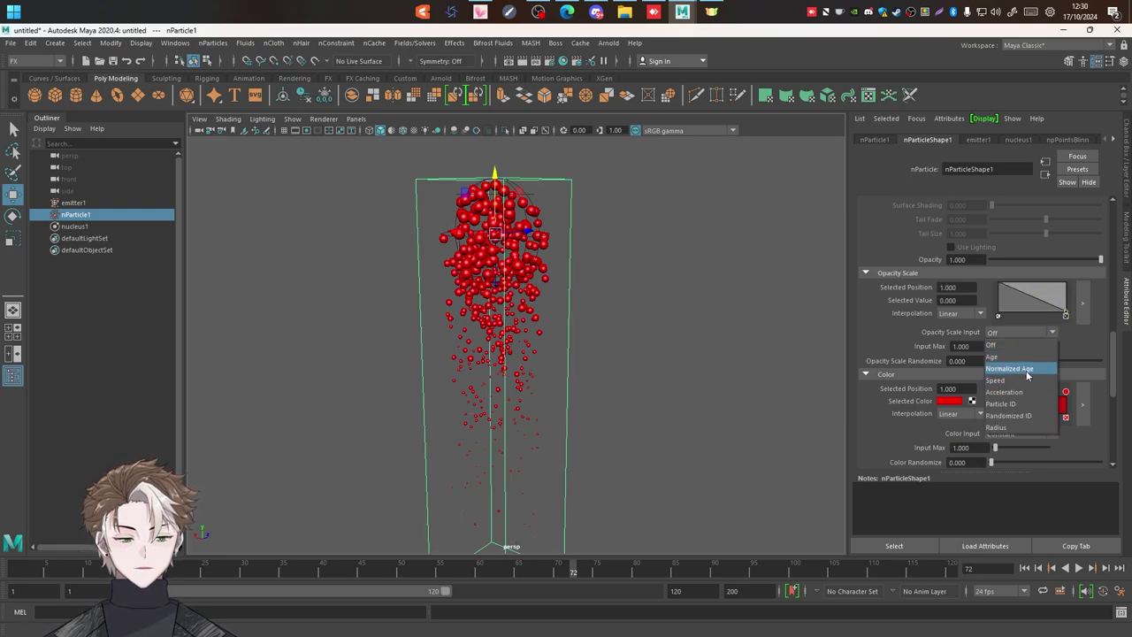
left_click(1027, 369)
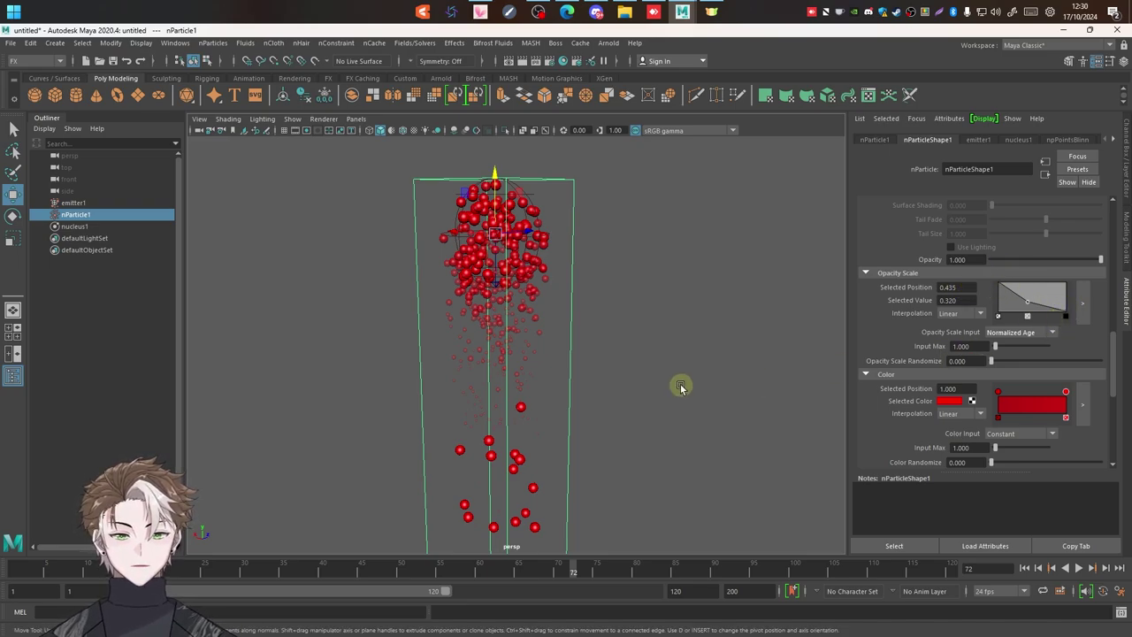
Preview the fade, lowering the opacity ramp's middle key to 0.560 at position 0.330.
left_click(1023, 568)
left_click(1078, 568)
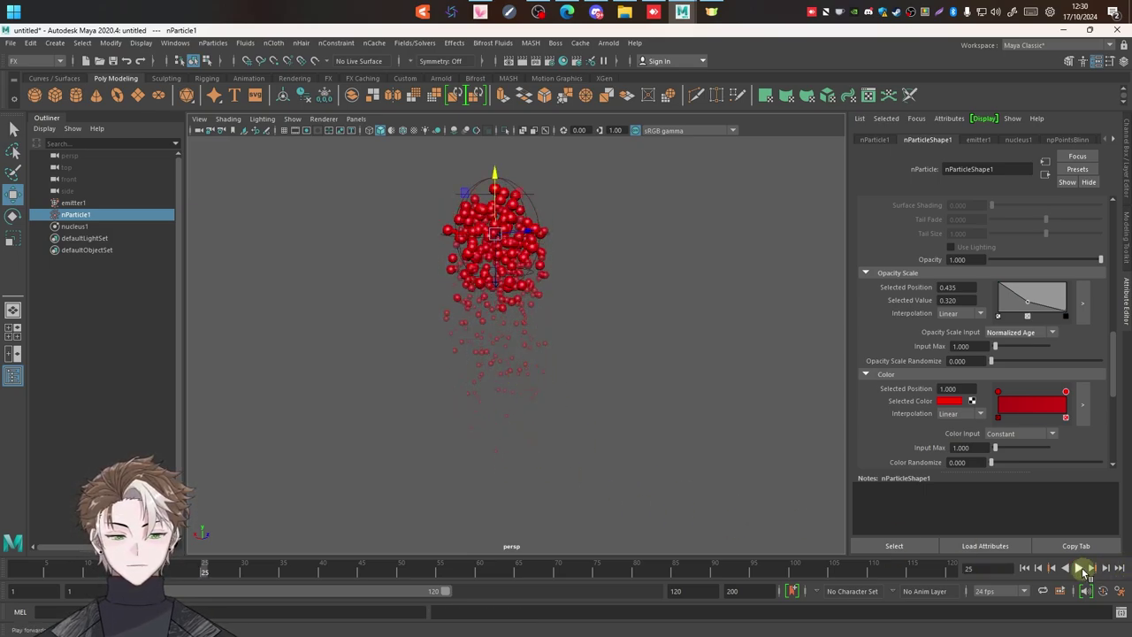
left_click(1082, 569)
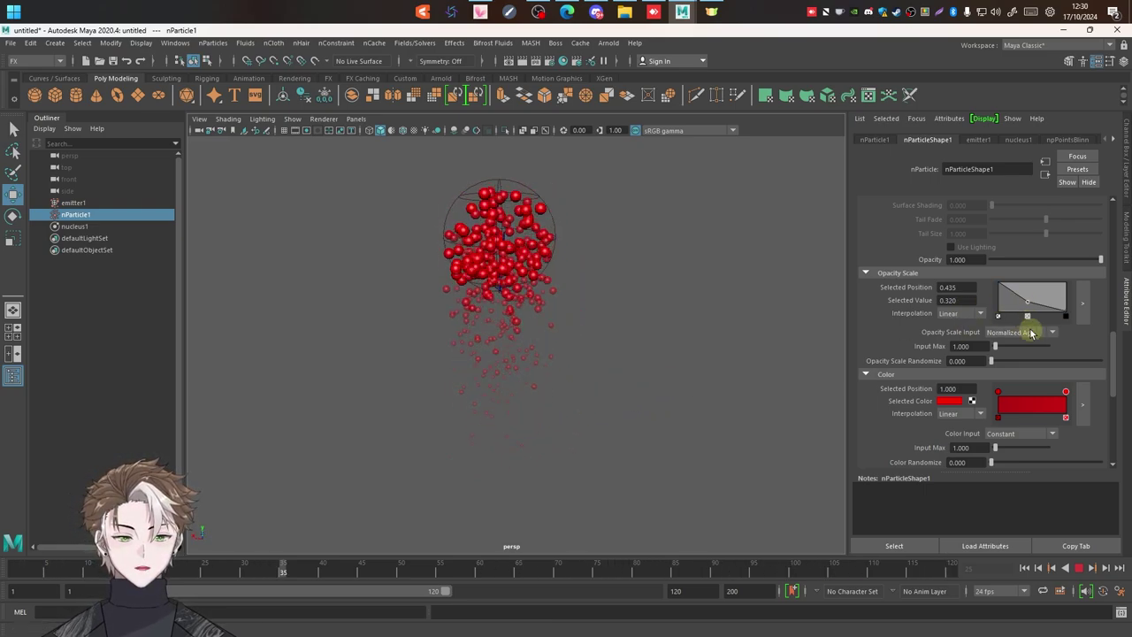
left_click_drag(1029, 309, 1020, 298)
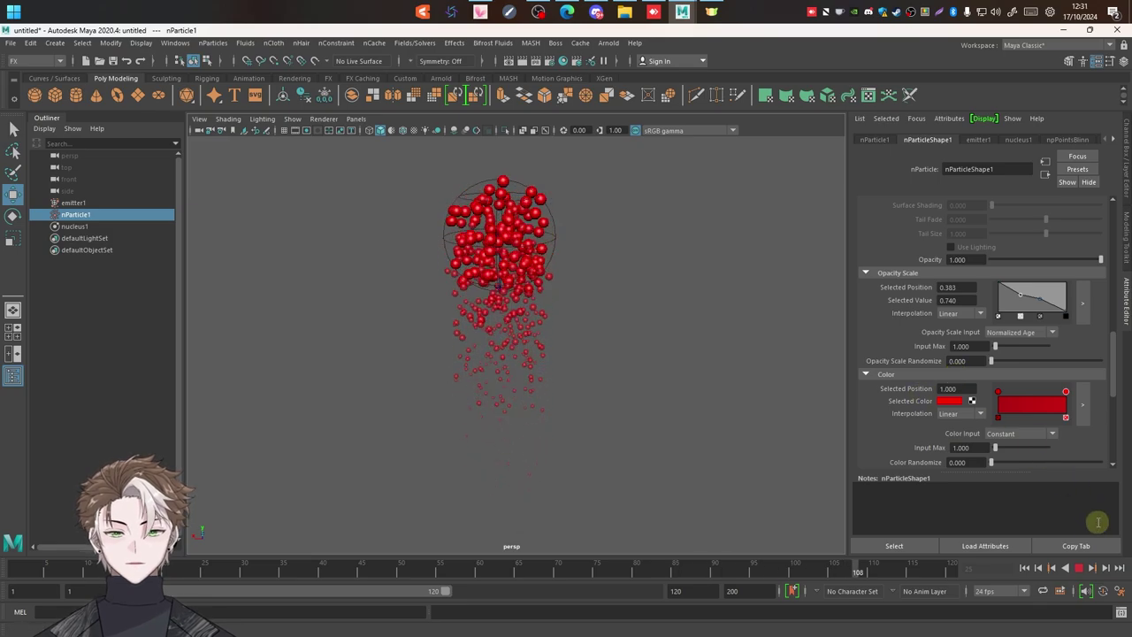
left_click(1078, 570)
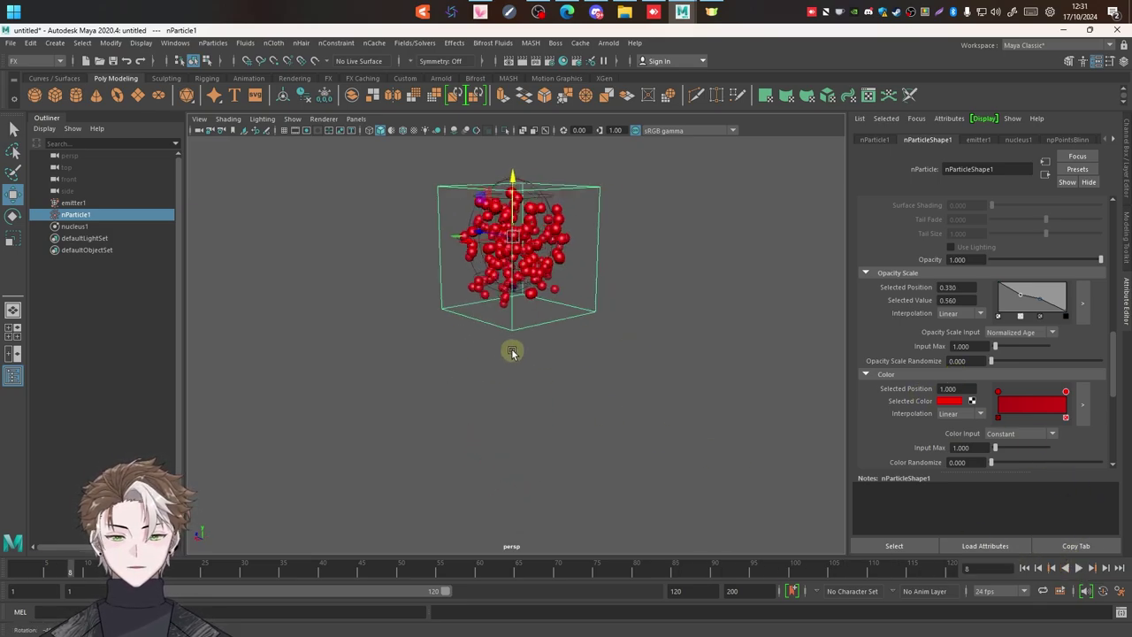
left_click(1024, 568)
left_click(1077, 569)
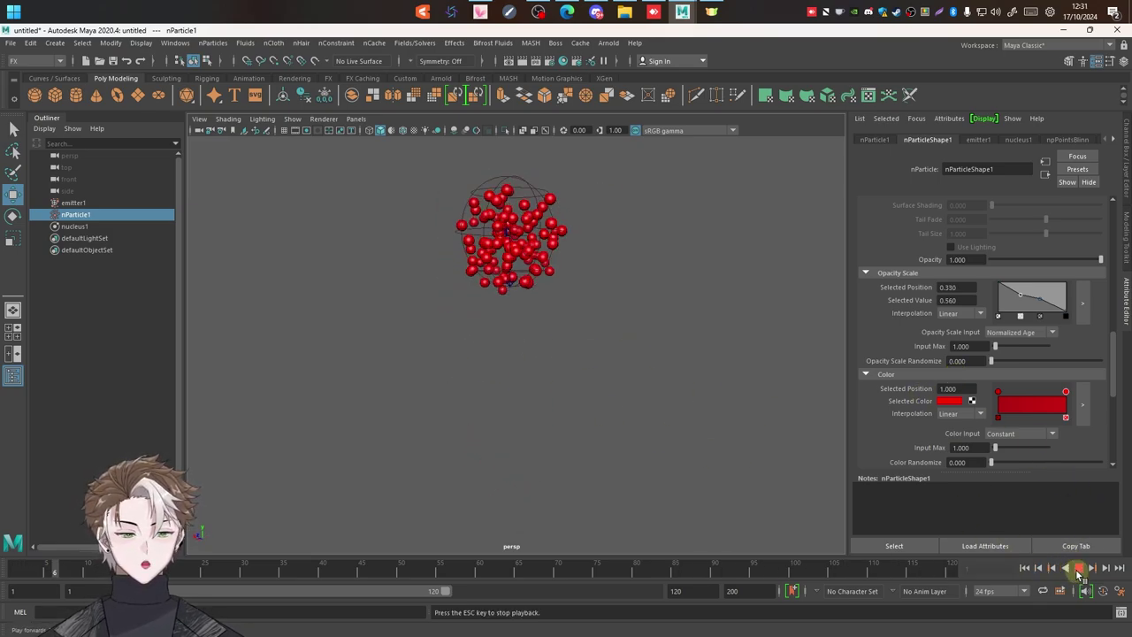
left_click(1079, 569)
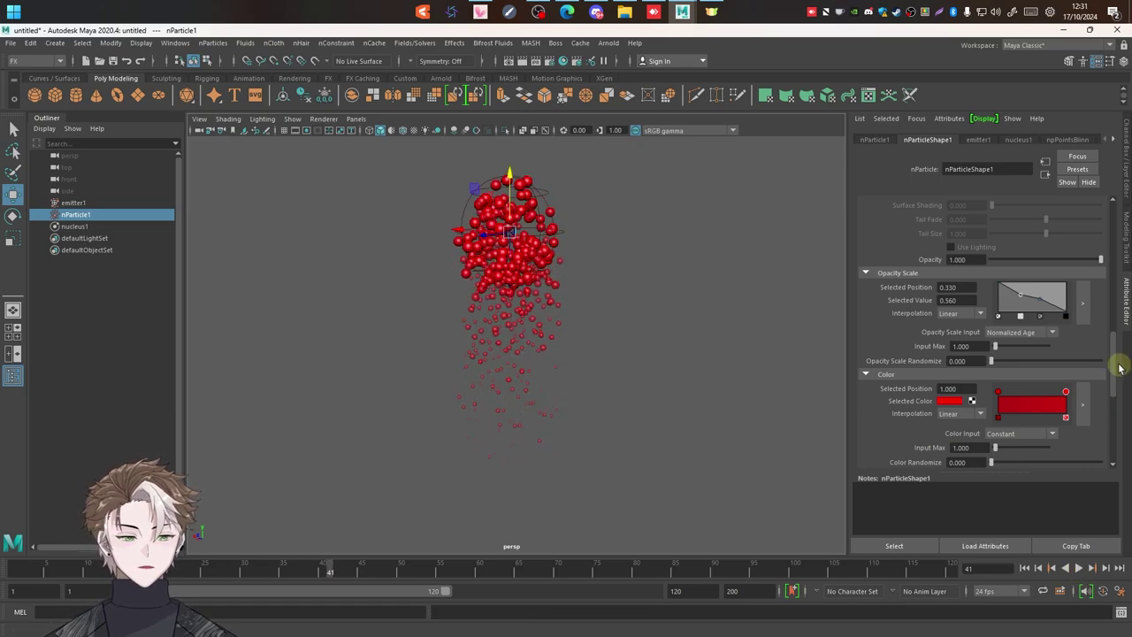
mouse_move(1119, 368)
left_mouse_down()
mouse_move(1116, 434)
mouse_move(1114, 256)
left_mouse_up()
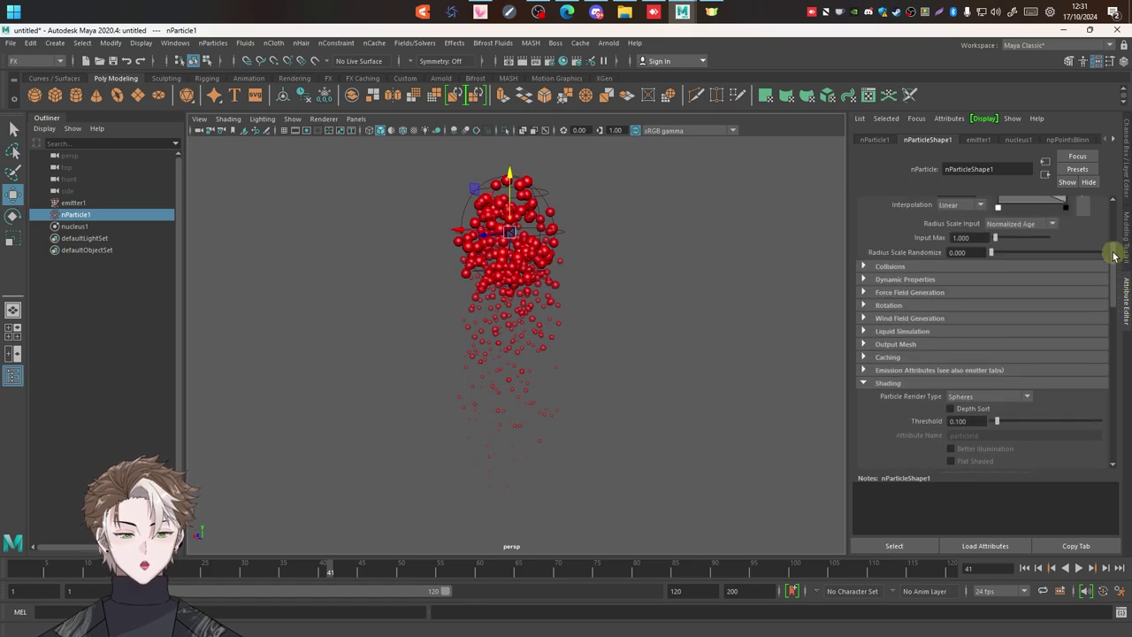
Select nucleus1, set Gravity to 100, and play the simulation to see the fall.
left_click(73, 203)
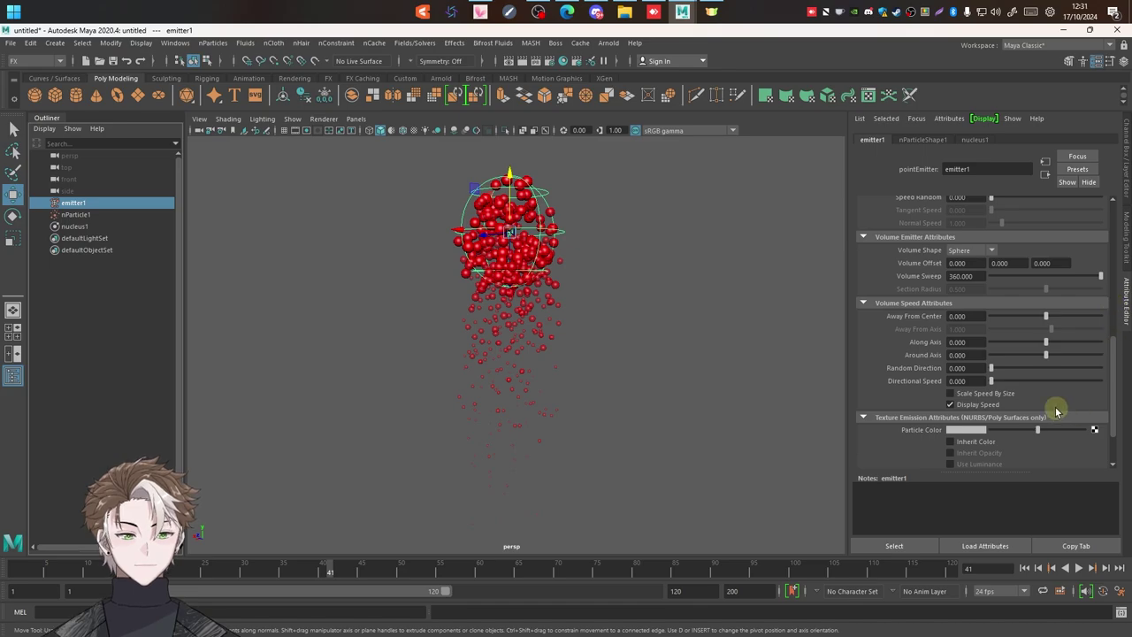
scroll(1031, 381, "down", 3)
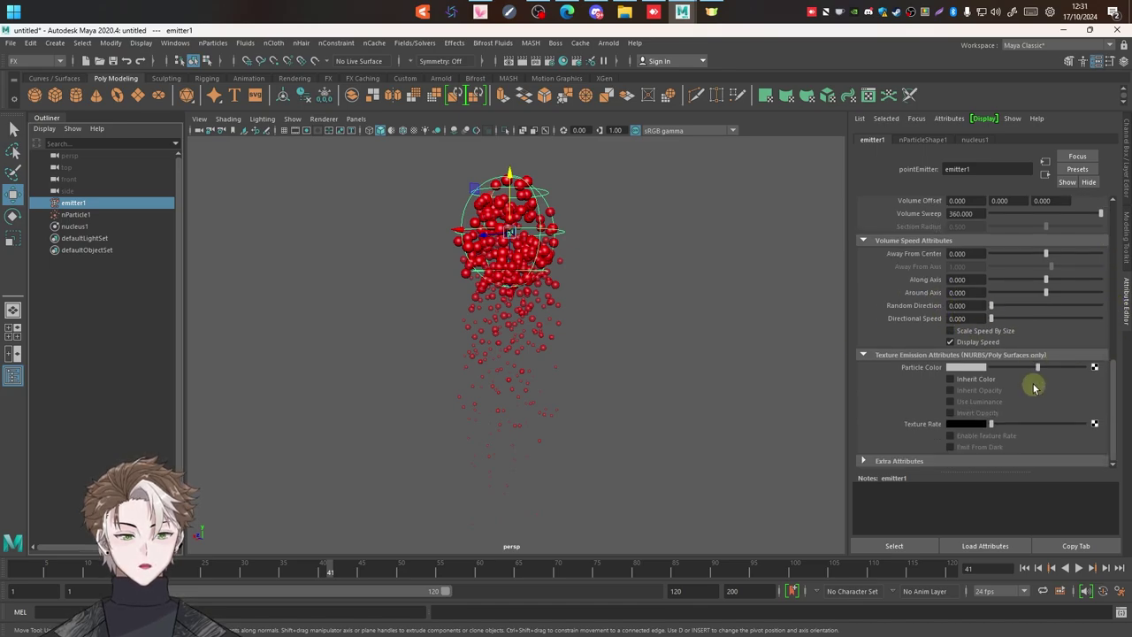
left_click_drag(1113, 387, 1127, 230)
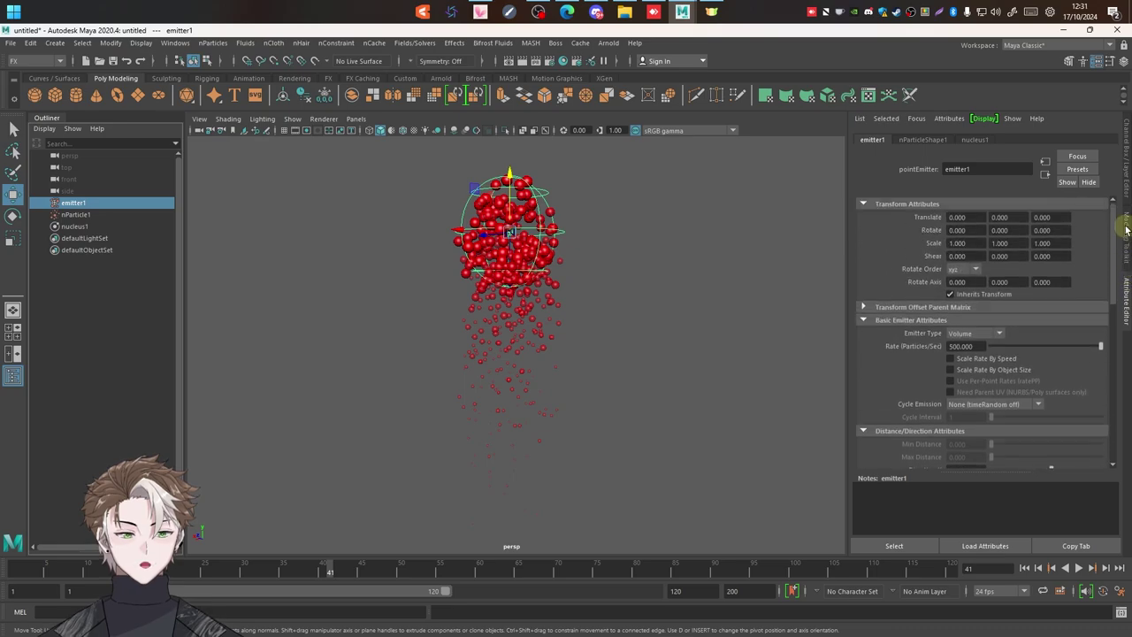
left_click(89, 226)
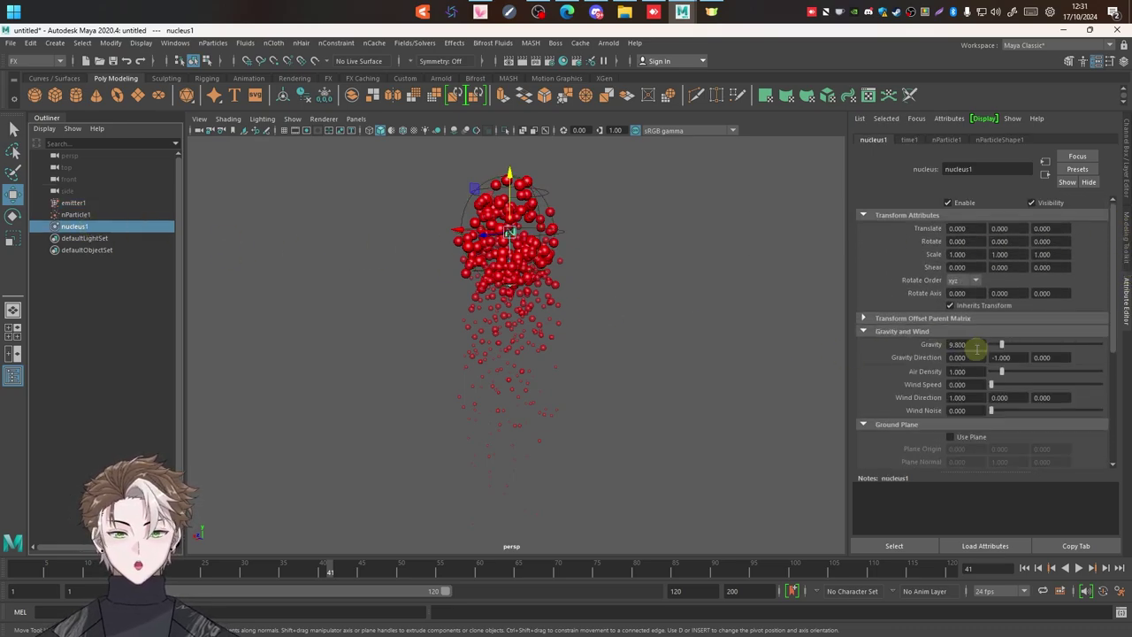
left_click(973, 345)
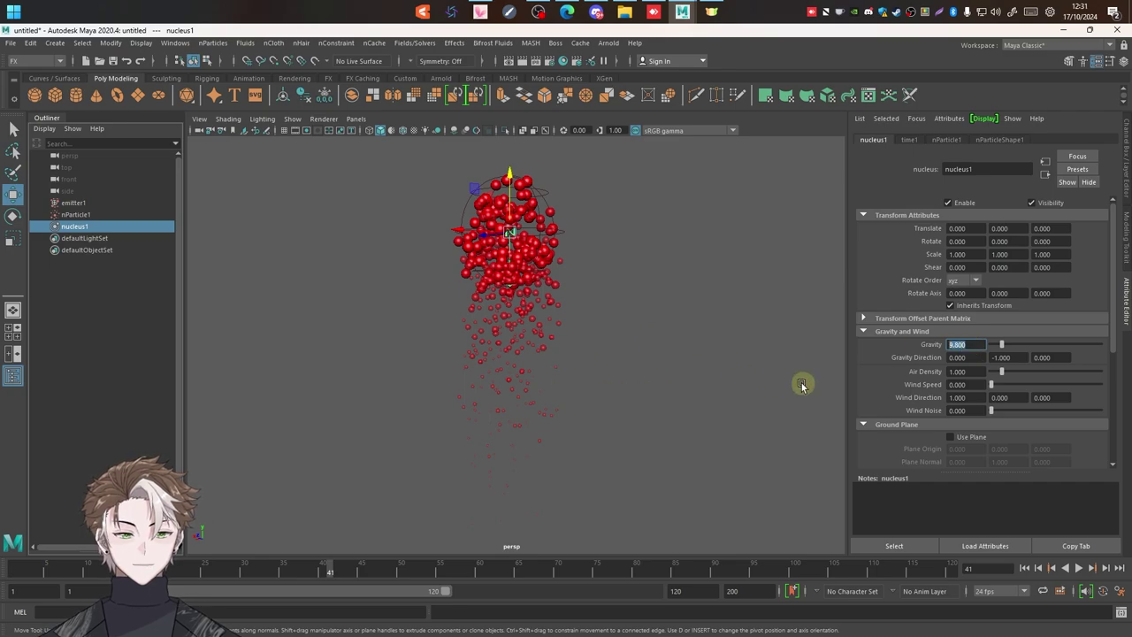
left_click(1026, 568)
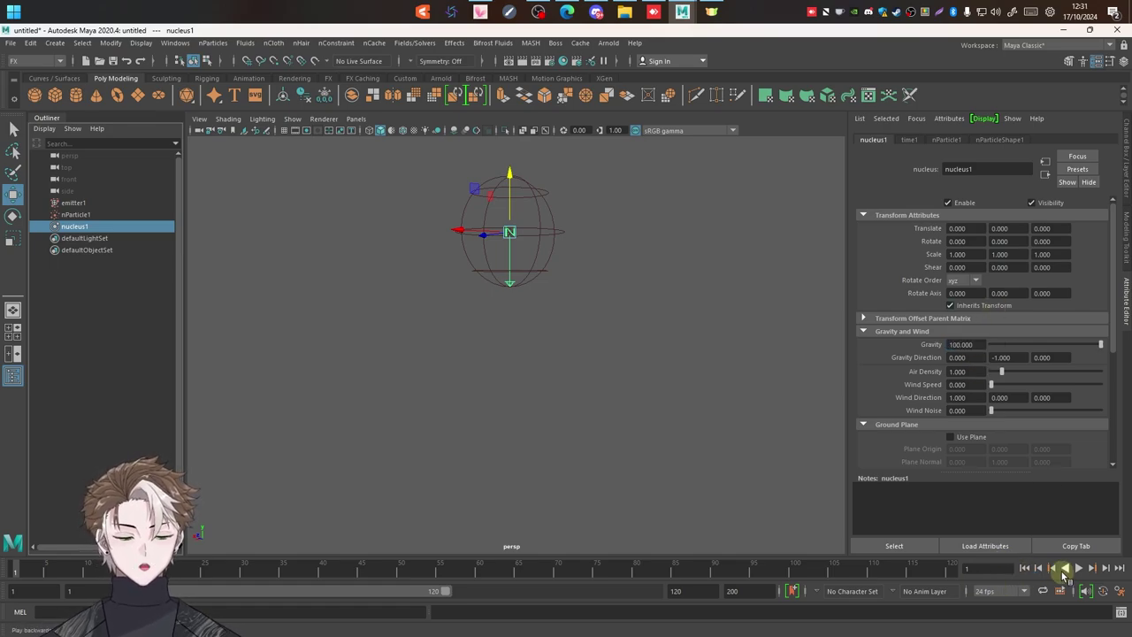
left_click(1078, 568)
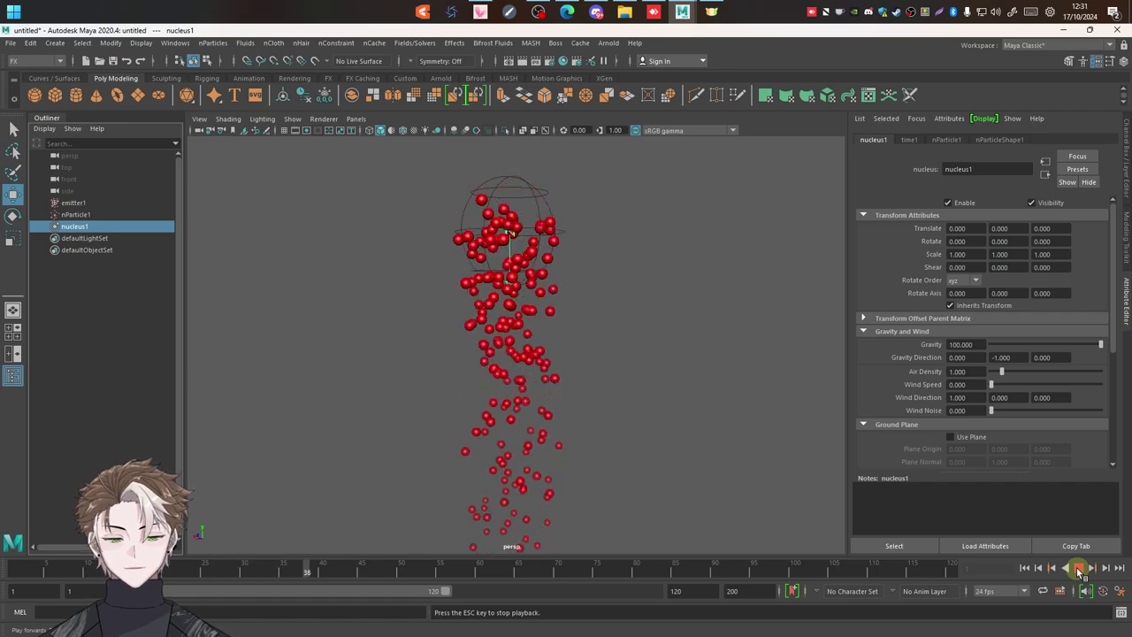
left_click(1078, 568)
Change Gravity to 10 and replay the simulation from the start.
left_click_drag(973, 344, 893, 354)
type("10.000")
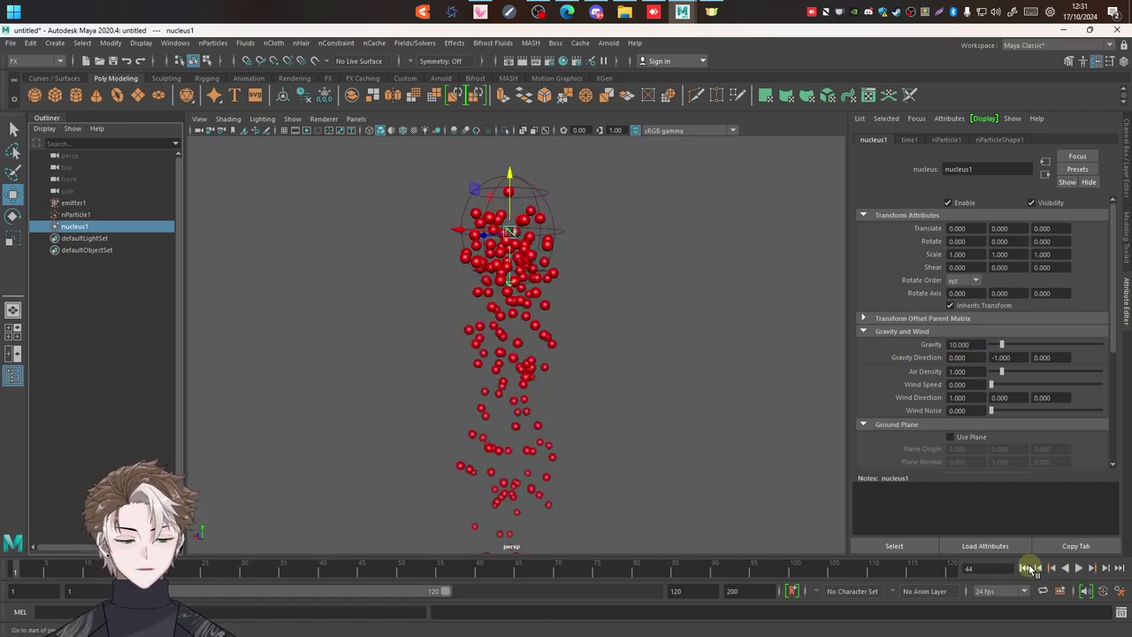
left_click(1029, 568)
left_click(1078, 568)
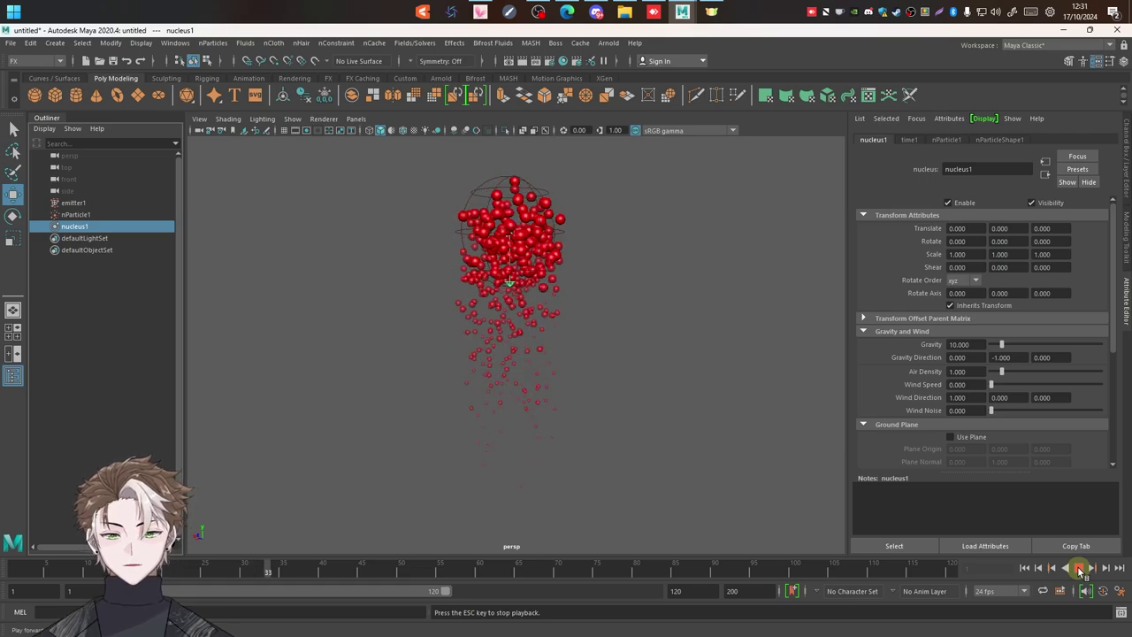
left_click(1079, 568)
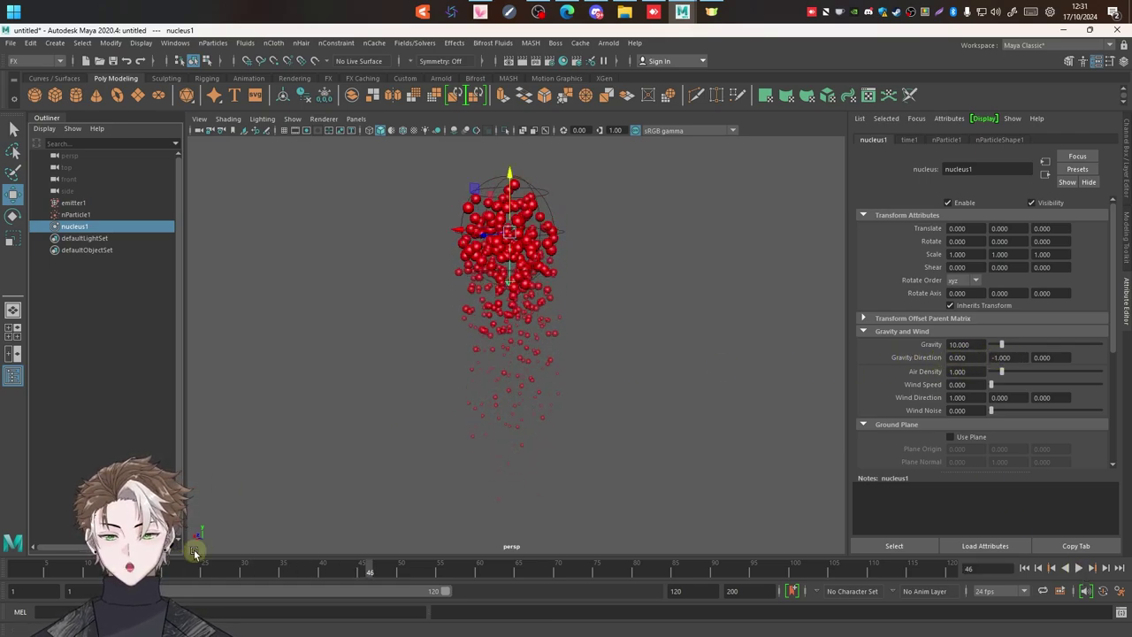
left_click(1002, 358)
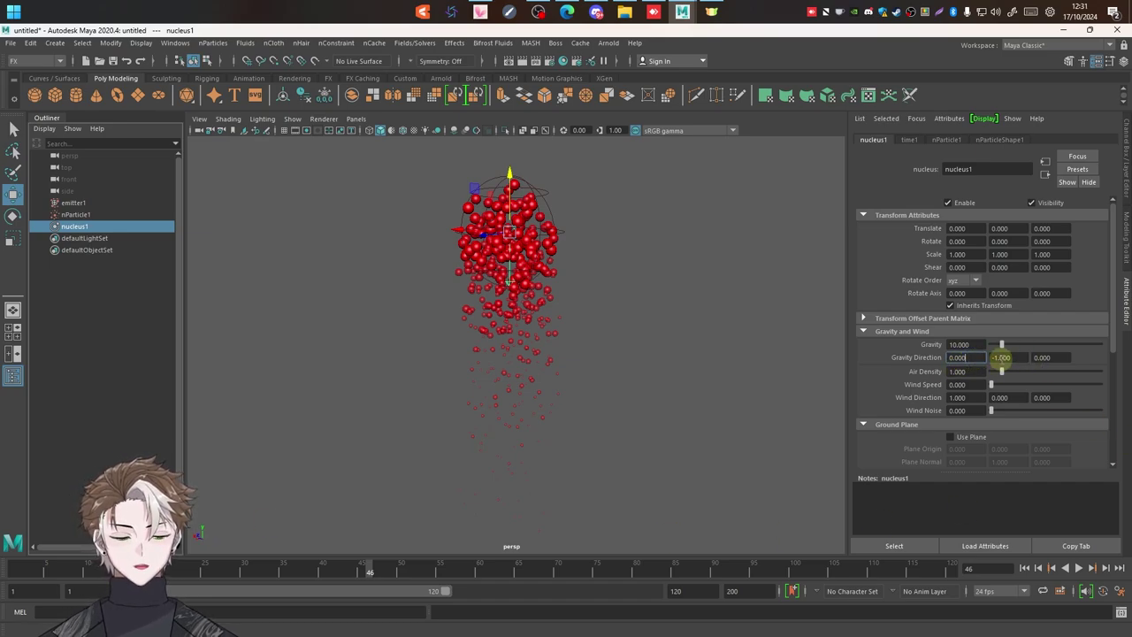
left_click(1042, 357)
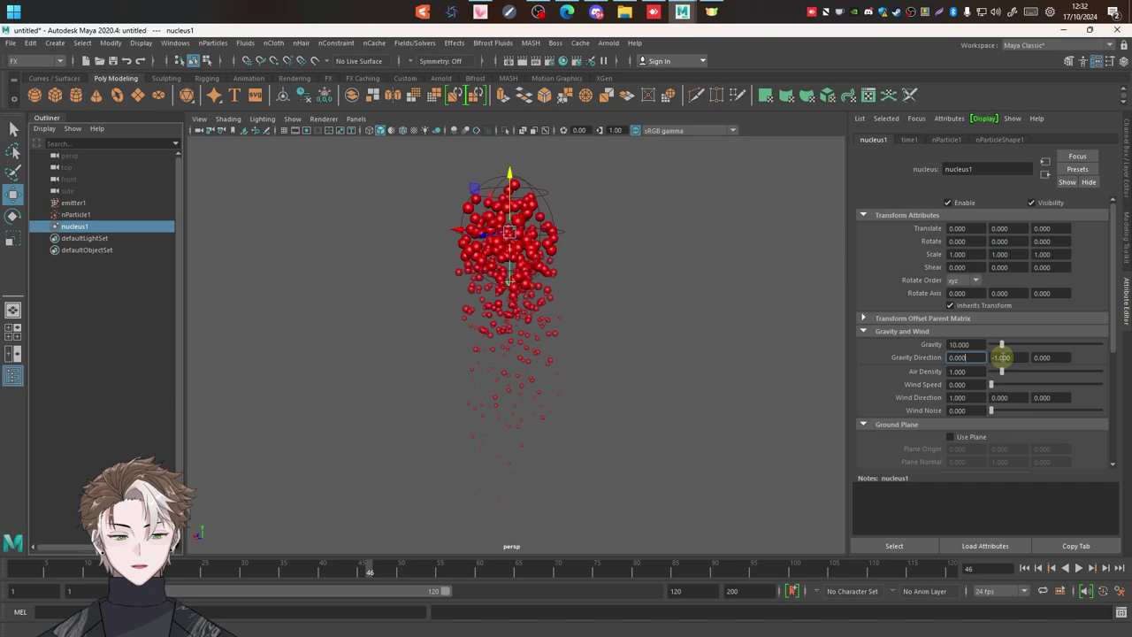
double_click(1001, 358)
type("1")
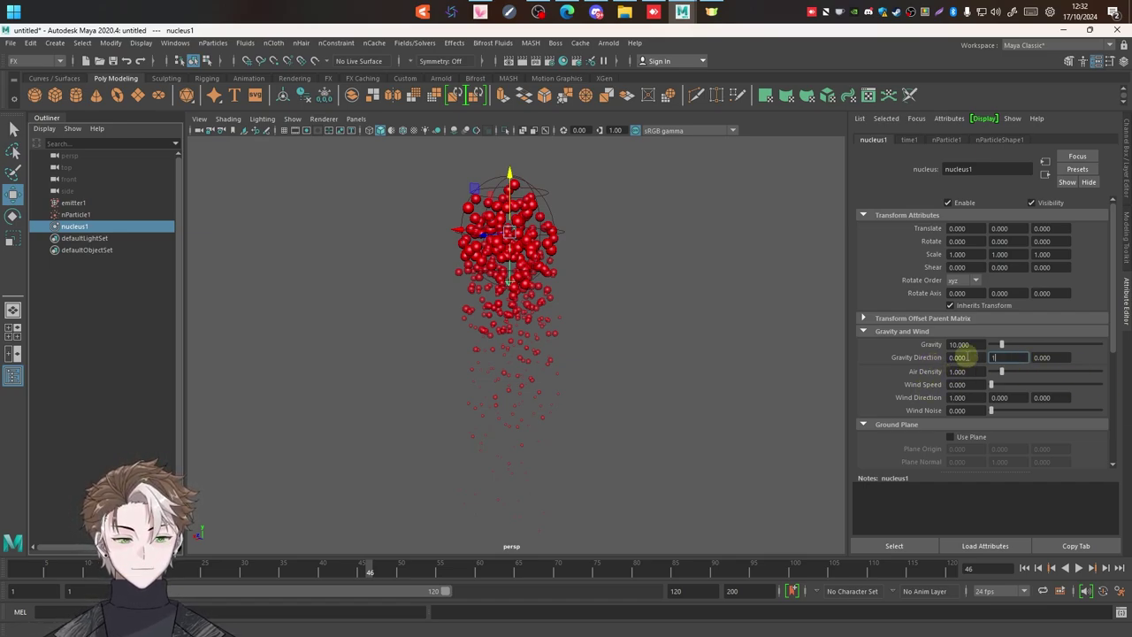
key("Return")
left_click(1025, 568)
left_click(1079, 567)
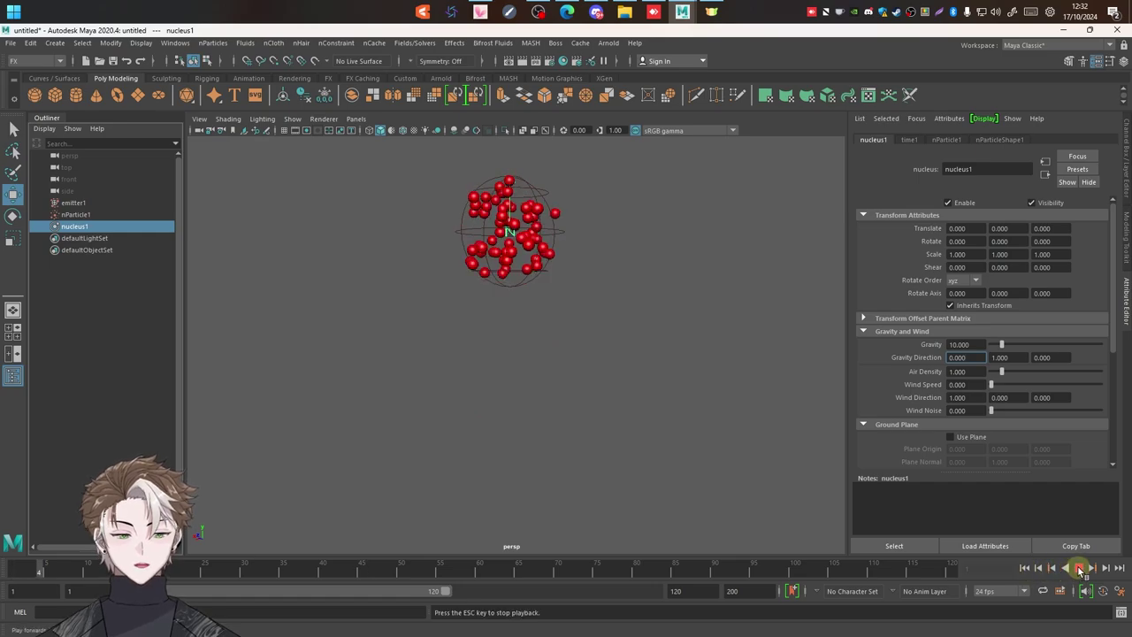
key("Escape")
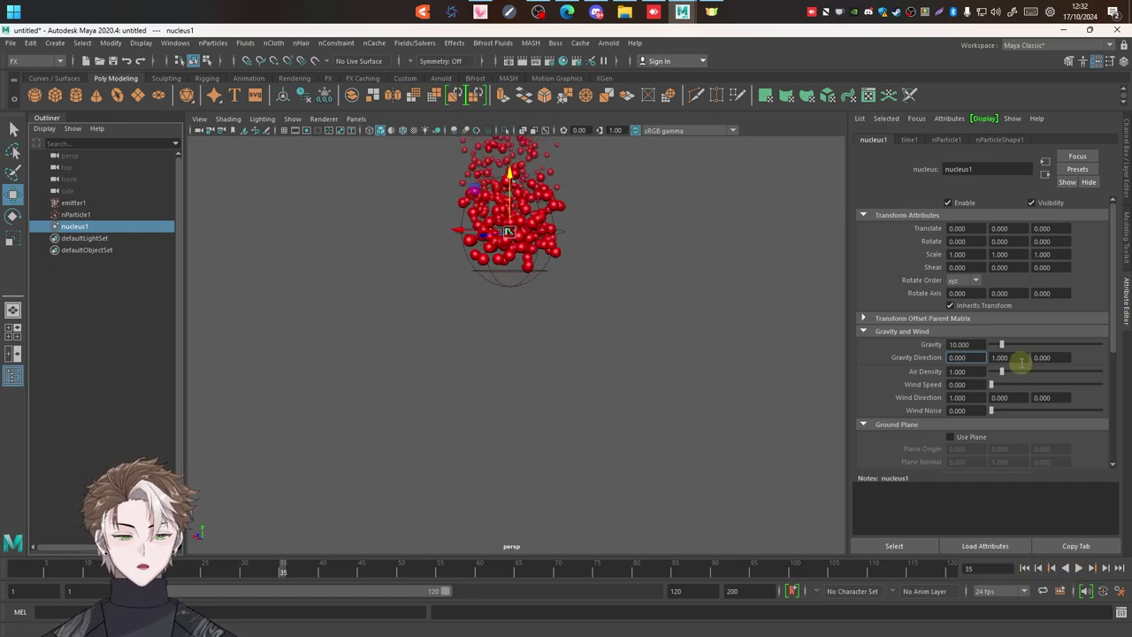
left_click(1019, 359)
type("0.000")
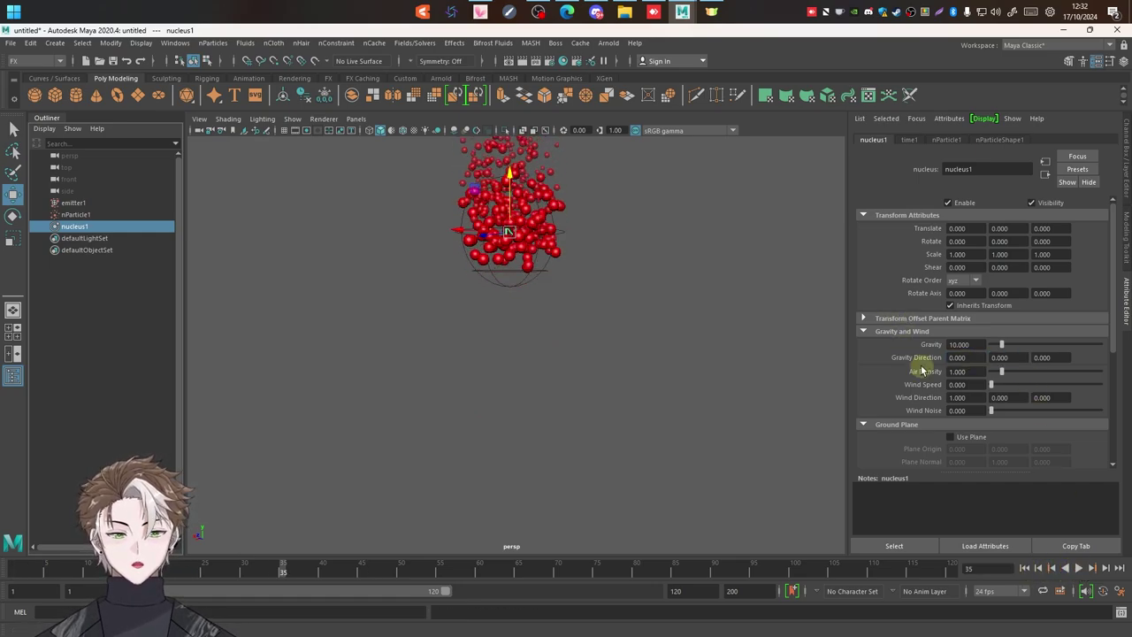
left_click_drag(505, 328, 478, 389, "alt")
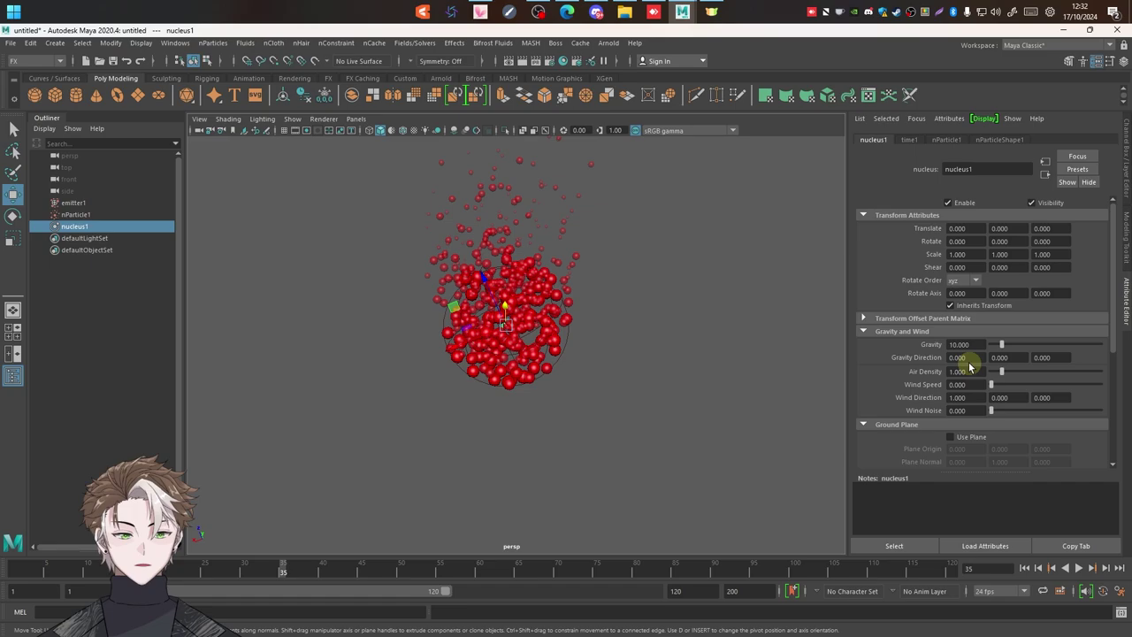
left_click_drag(969, 359, 870, 352)
type("10.000")
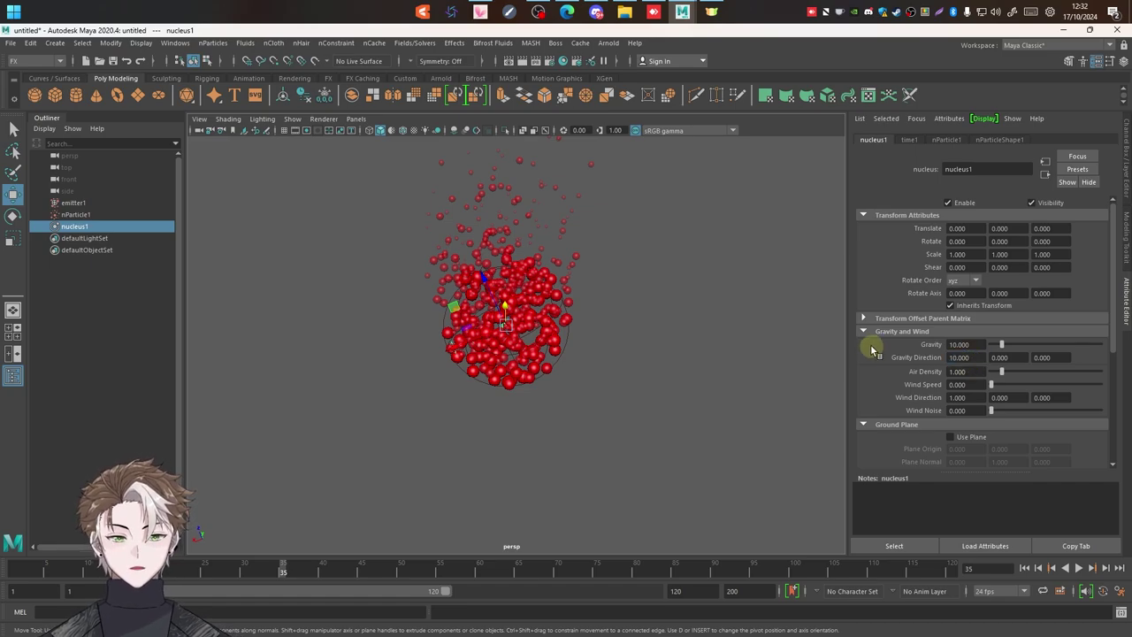
left_click(1025, 567)
left_click(1078, 570)
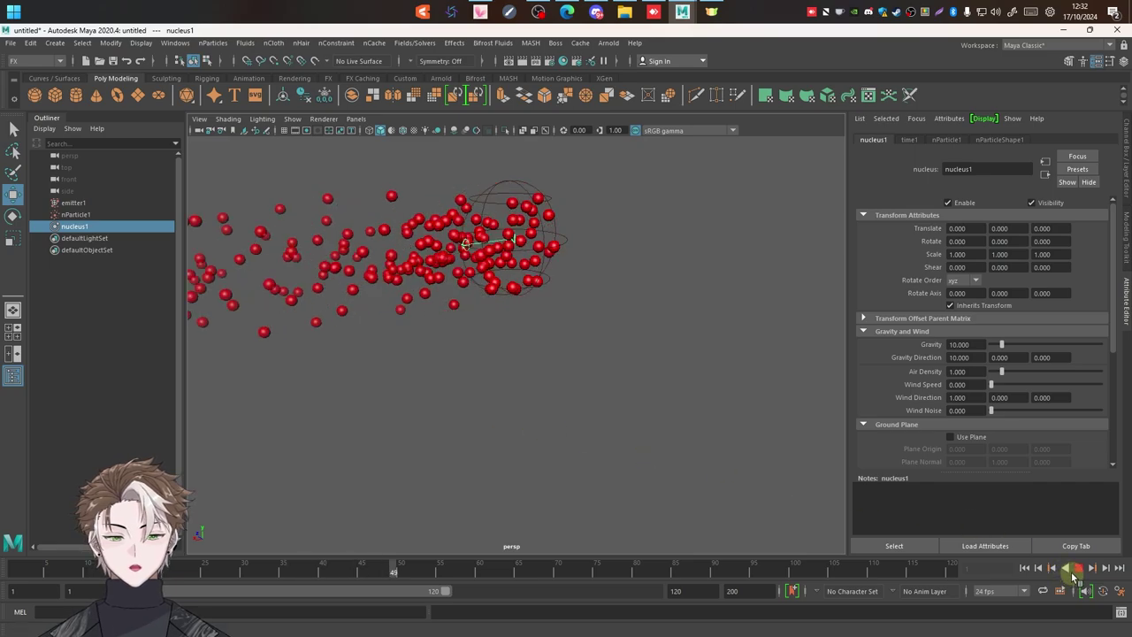
left_click(1076, 571)
left_click(963, 357)
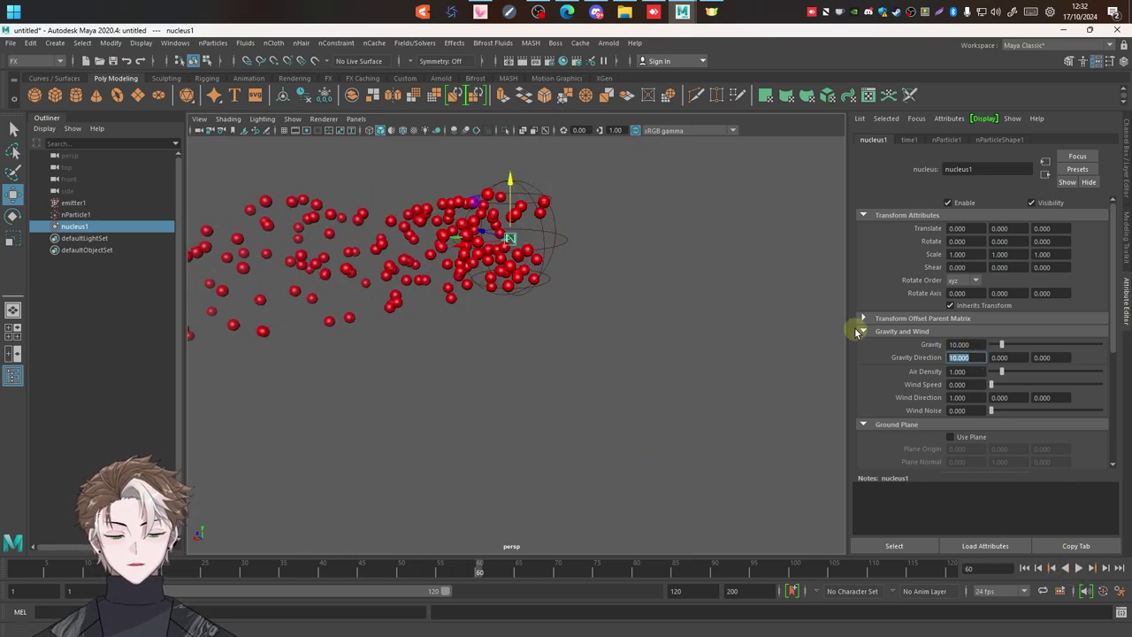
type("0.000")
left_click(999, 358)
type("-1.000")
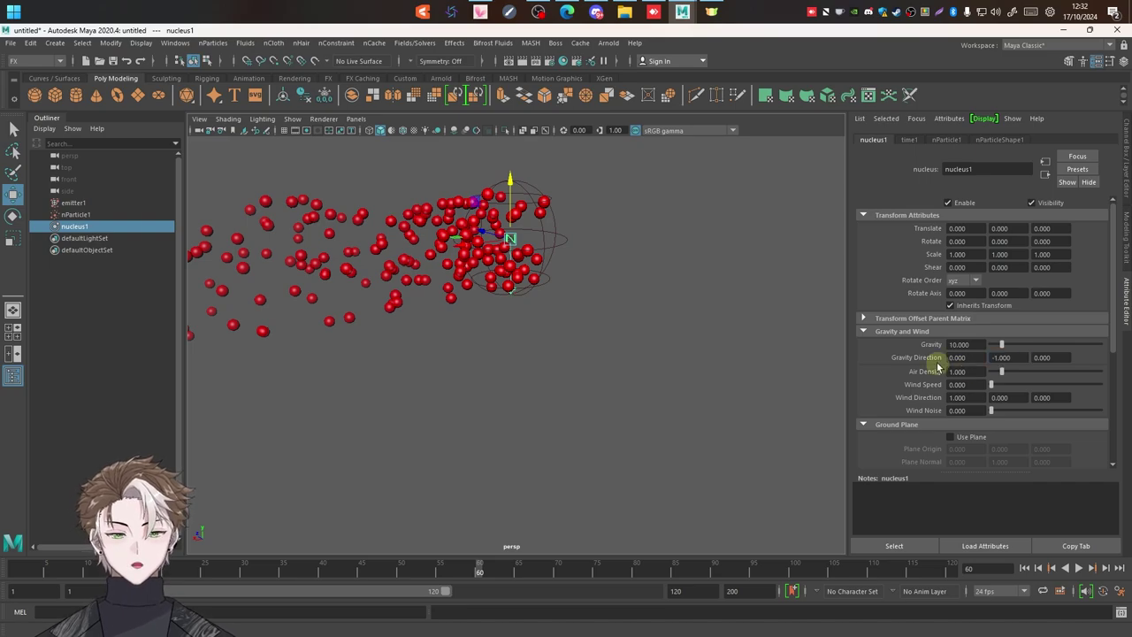
left_click(1026, 569)
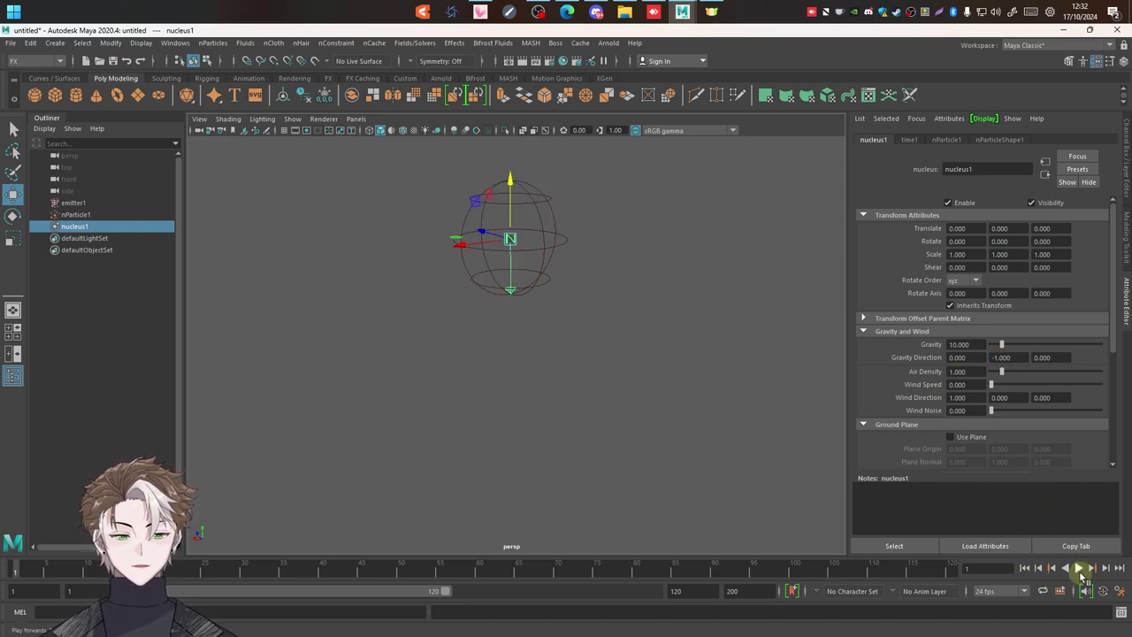
Give the nucleus1 wind a slight noise of 0.13 and replay the simulation.
left_click(1079, 569)
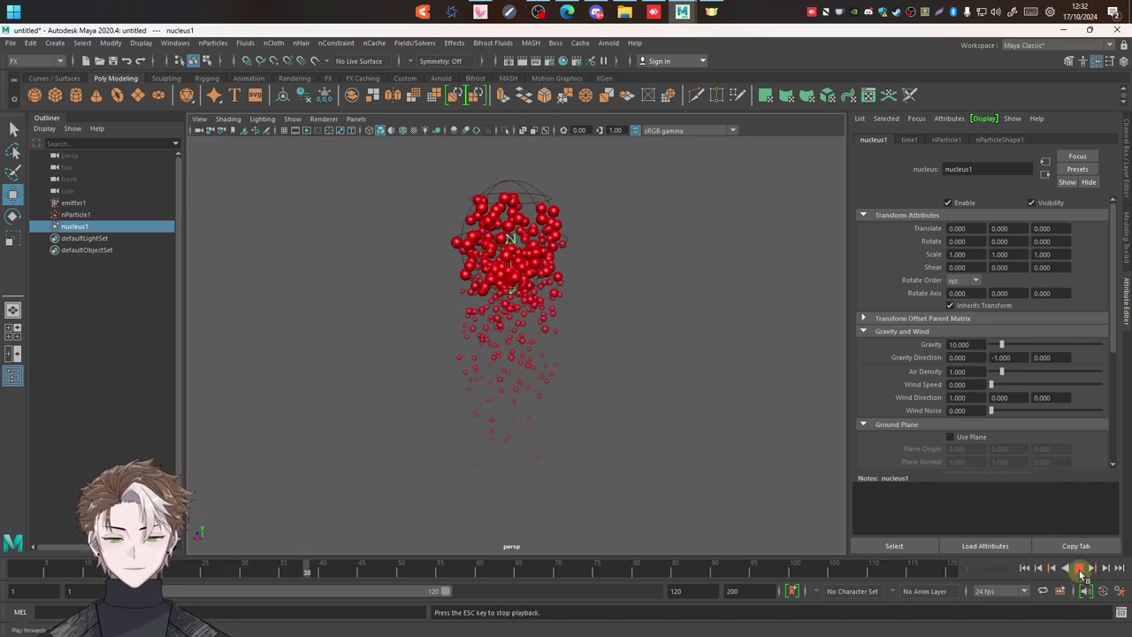
left_click(1079, 569)
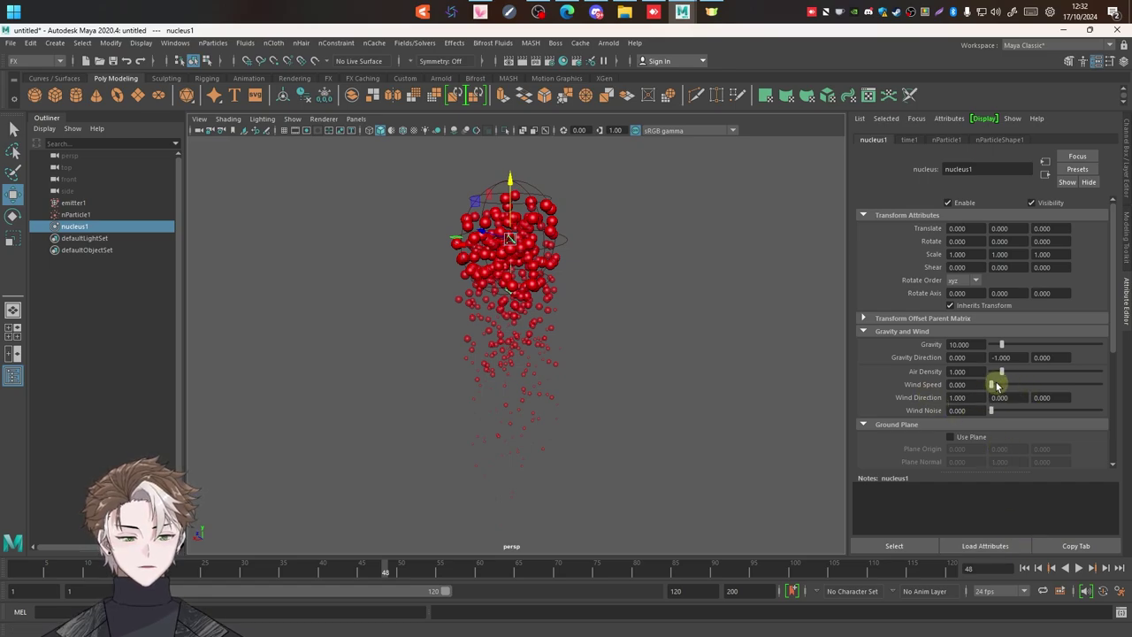
mouse_move(995, 413)
left_mouse_down()
mouse_move(1019, 412)
mouse_move(1056, 384)
mouse_move(1113, 379)
left_mouse_up()
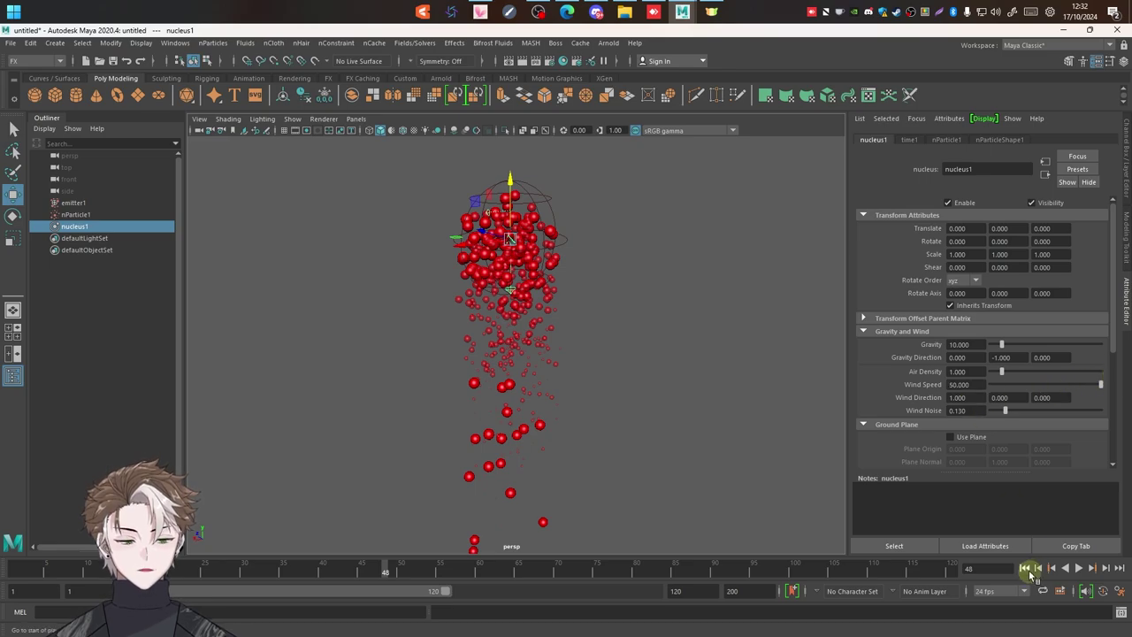
left_click(1024, 568)
left_click(1078, 568)
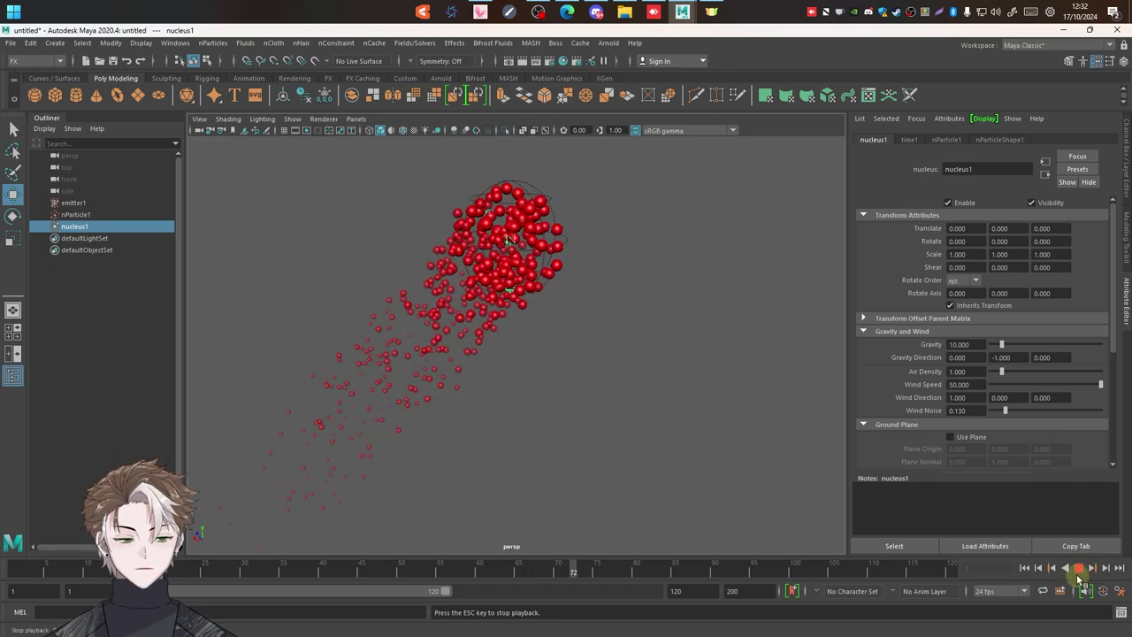
key("Escape")
Set the nucleus wind direction to 0, 0, 1 and replay to see particles stream sideways.
left_click(962, 398)
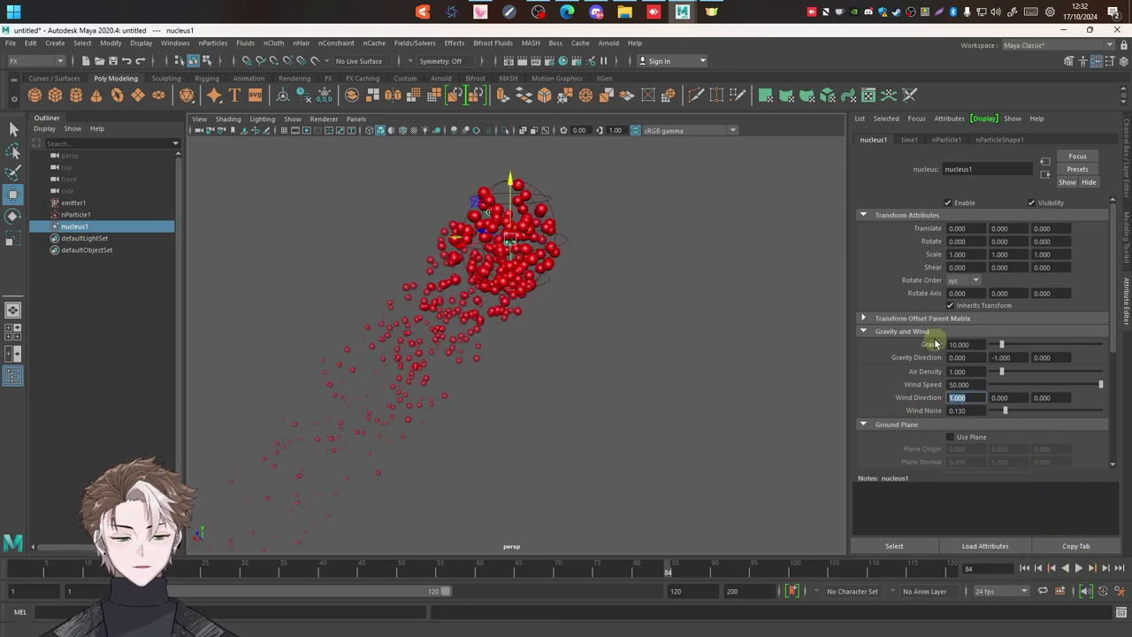
left_click(1044, 397)
type("1")
left_click(962, 397)
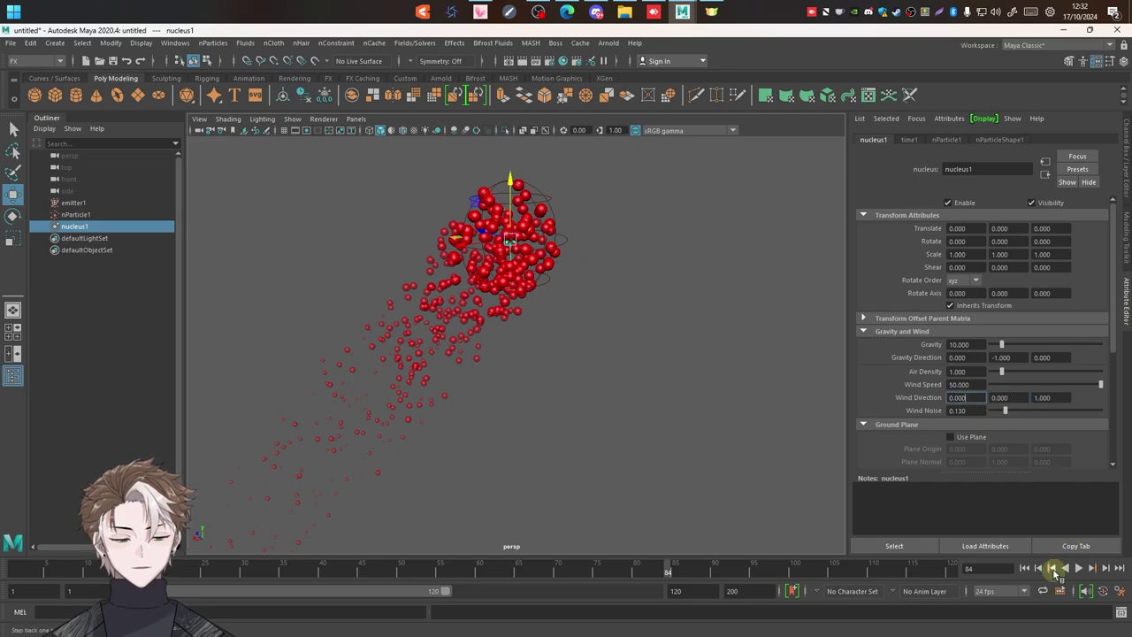
left_click(1024, 568)
left_click(1079, 568)
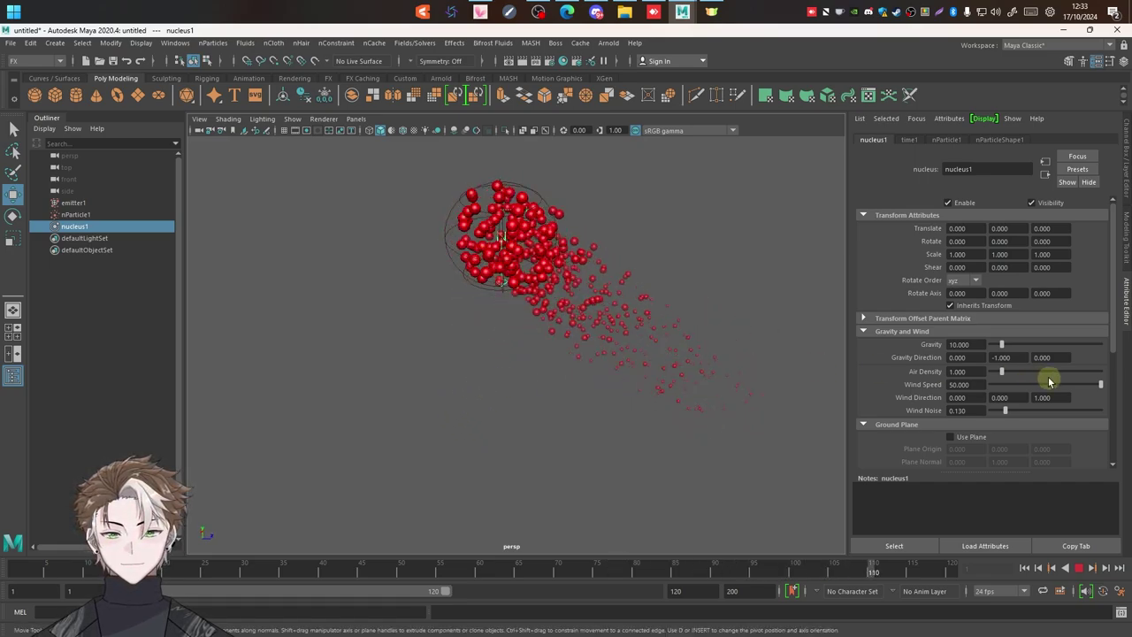
left_click(1081, 571)
key("w")
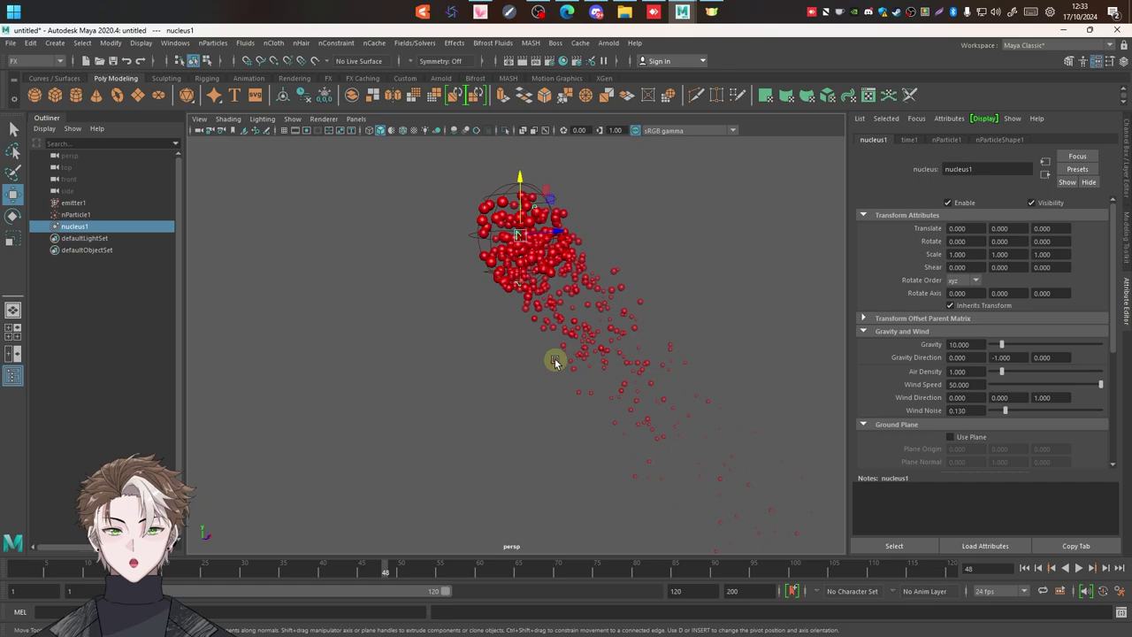